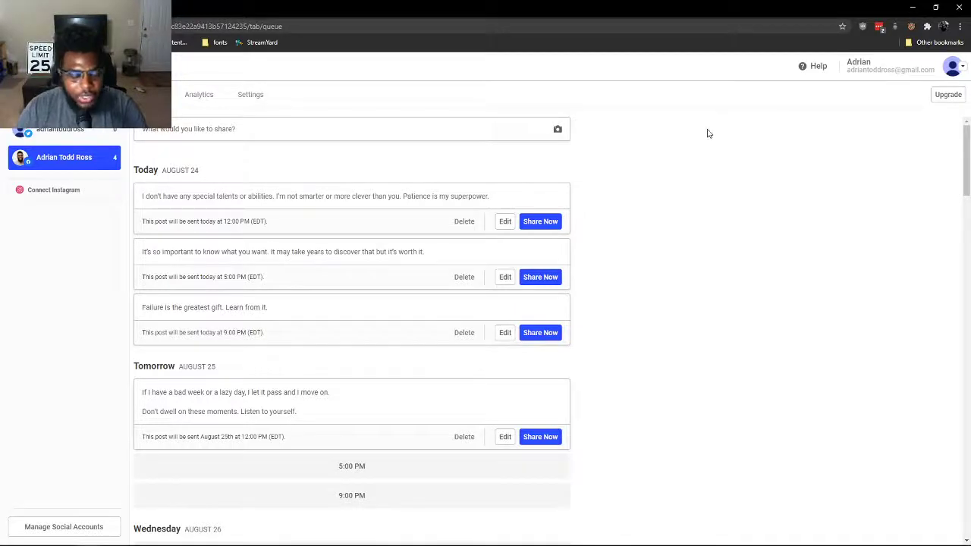
# - Read the article "How to Make 64 Pieces of Content in a Day" and browse its slide deck in full screen
pyautogui.moveTo(325, 540)
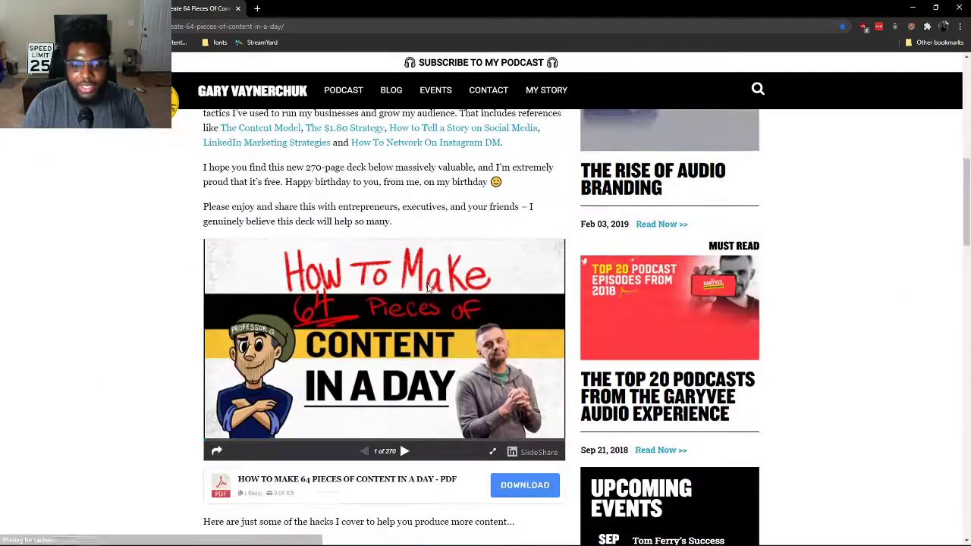
pyautogui.scroll(12, 426, 264)
pyautogui.scroll(-1, 270, 233)
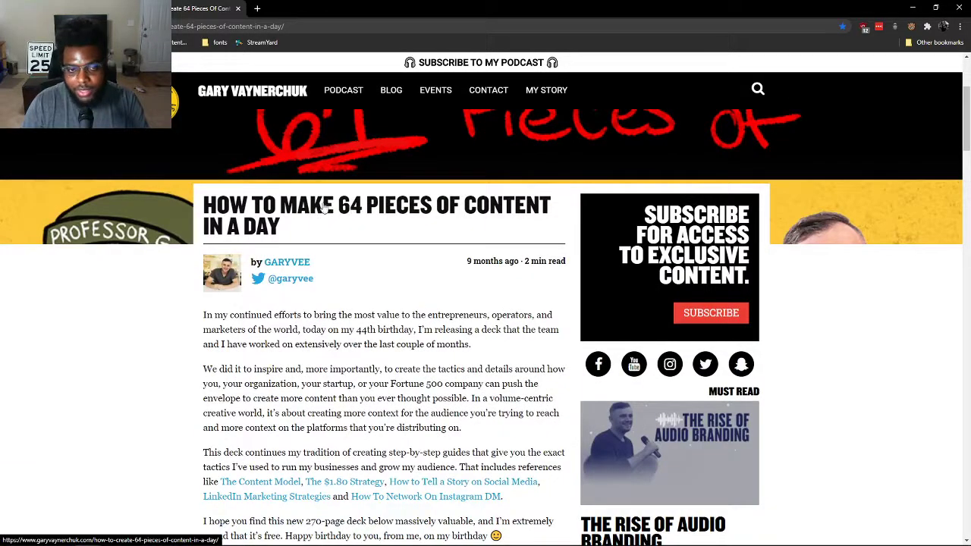
pyautogui.scroll(-5, 341, 235)
pyautogui.scroll(-1, 341, 274)
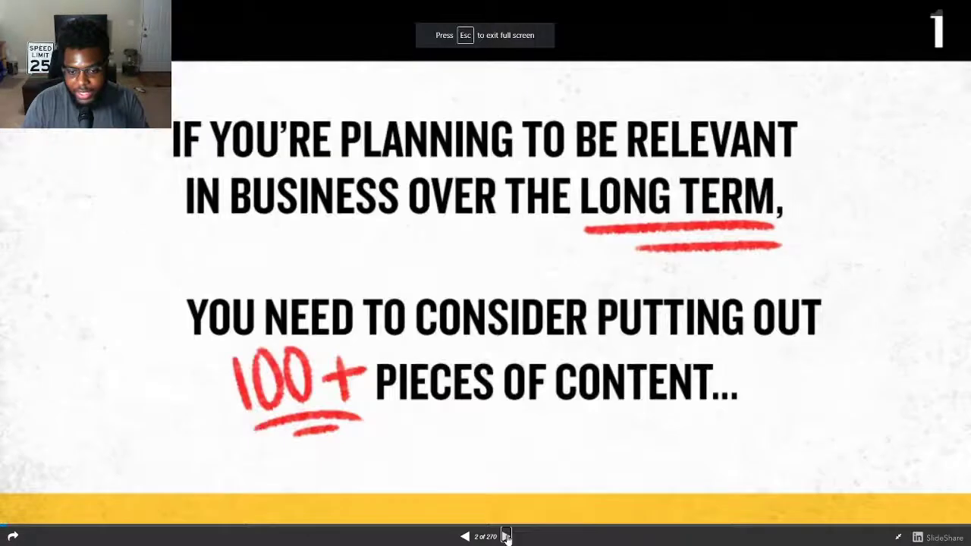
pyautogui.click(505, 527)
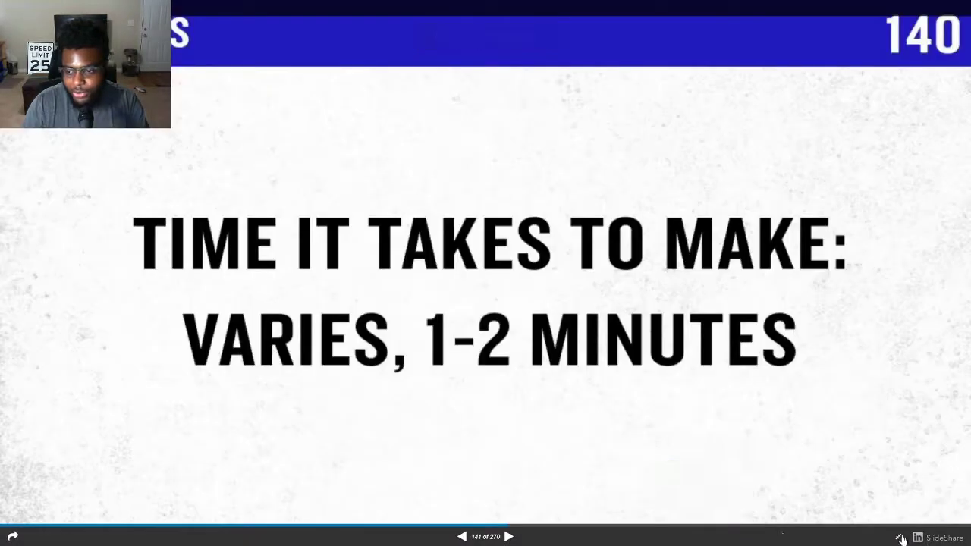
pyautogui.click(898, 536)
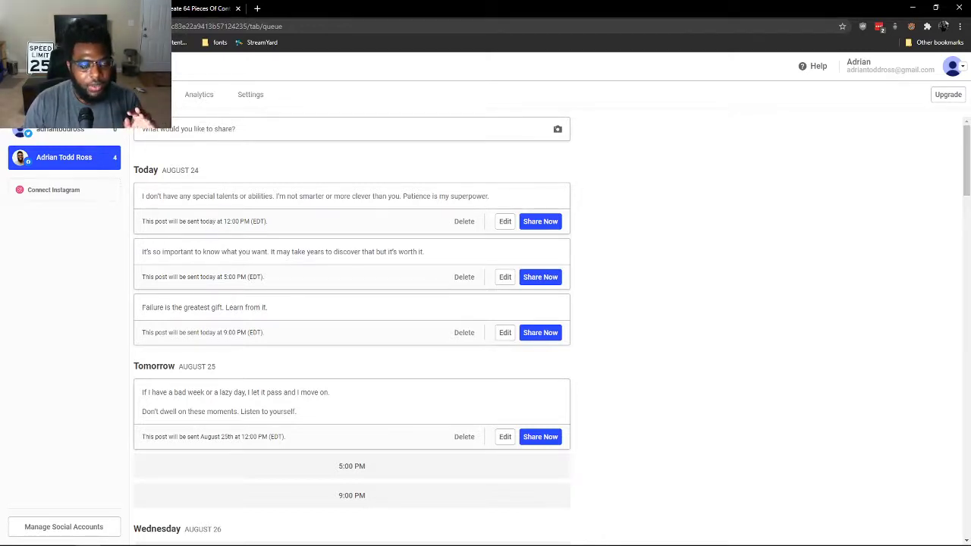
# - Review the LinkedIn account's queued posts and the posting schedules of the LinkedIn and Facebook accounts
pyautogui.click(61, 129)
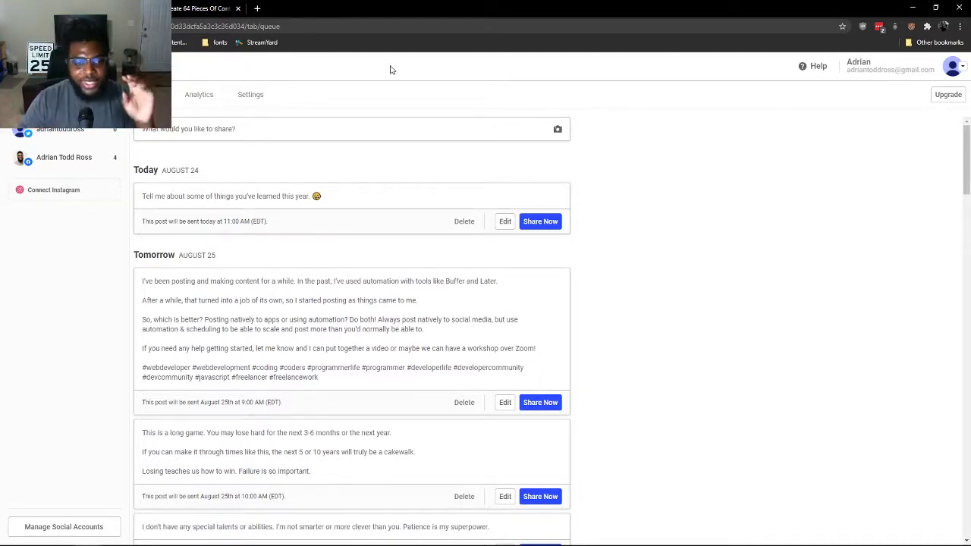
pyautogui.scroll(-3, 306, 304)
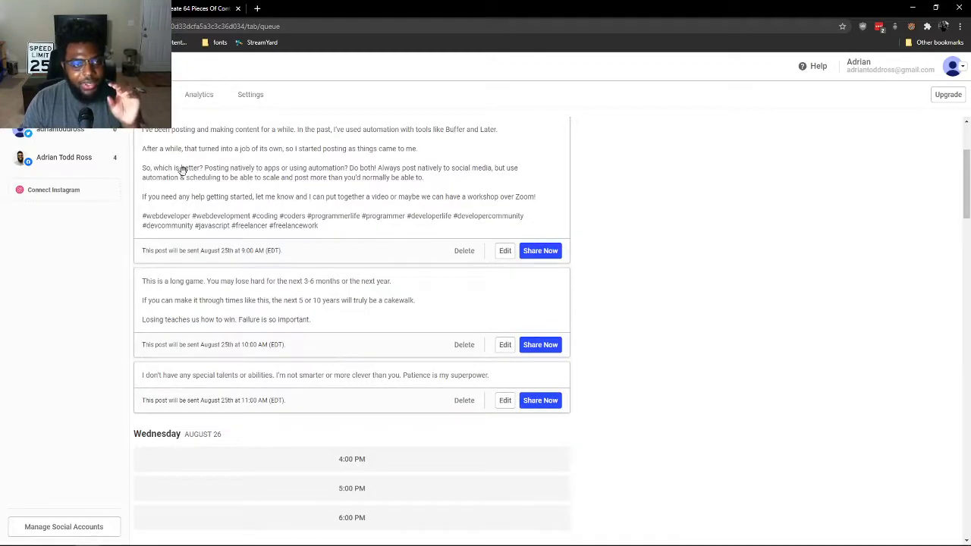
pyautogui.click(253, 100)
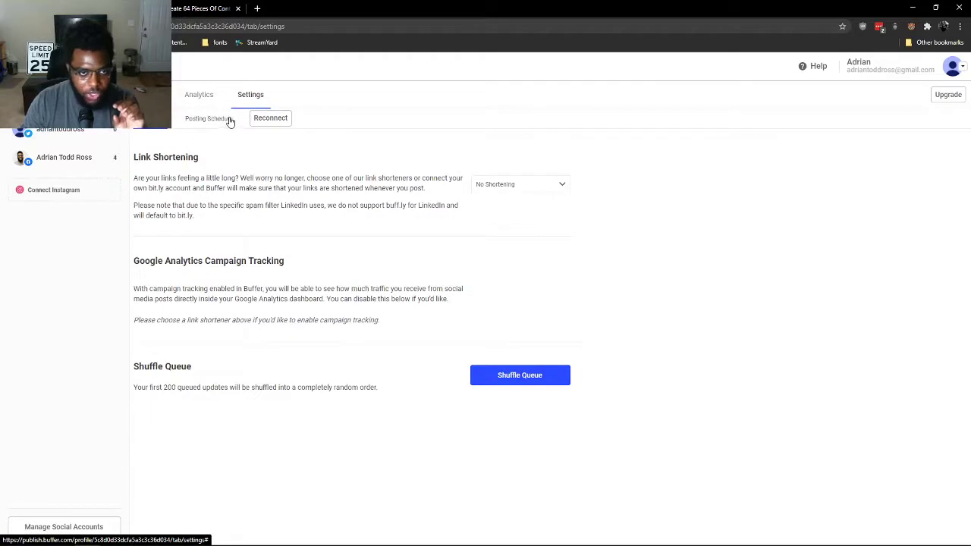
pyautogui.click(229, 121)
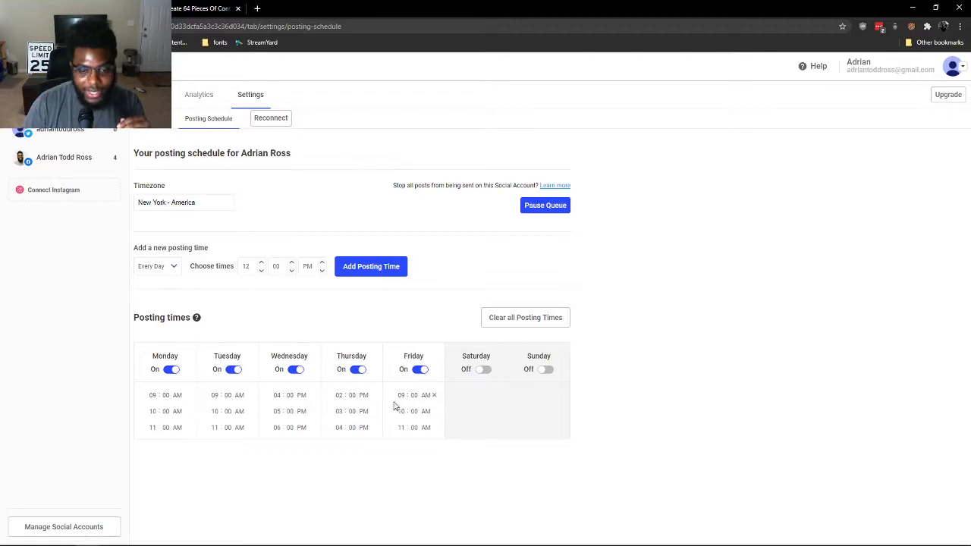
pyautogui.click(72, 159)
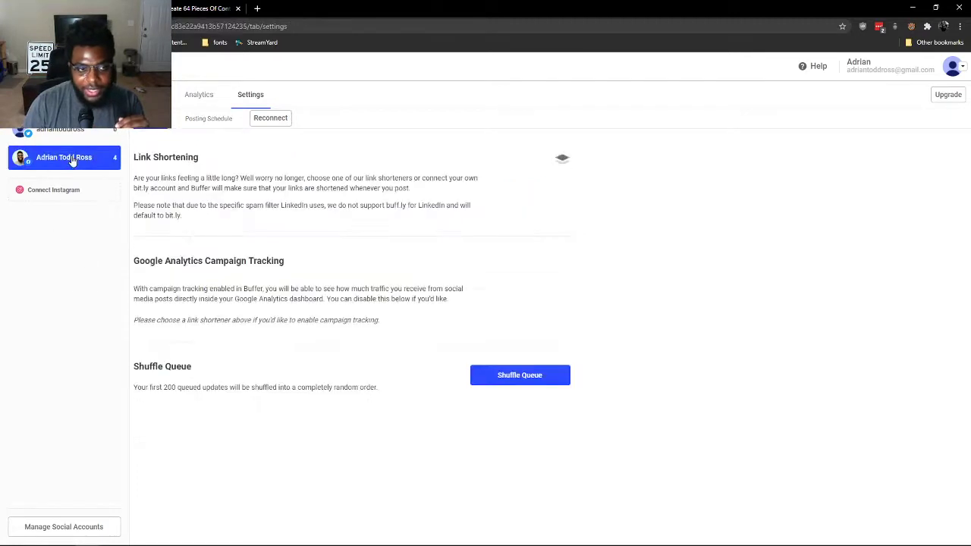
pyautogui.click(208, 120)
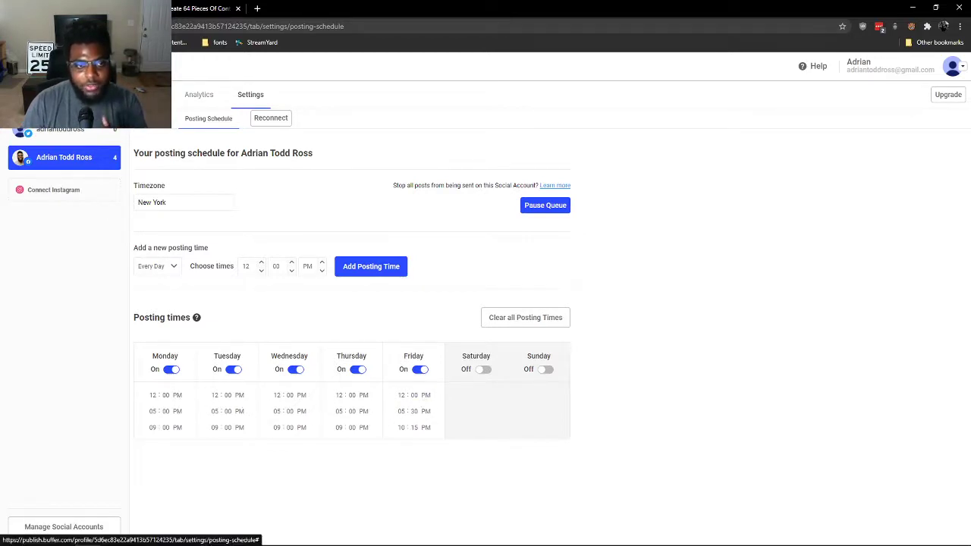
# - Start a new post for the Facebook account with the text "Keep going"
pyautogui.click(84, 157)
pyautogui.click(220, 129)
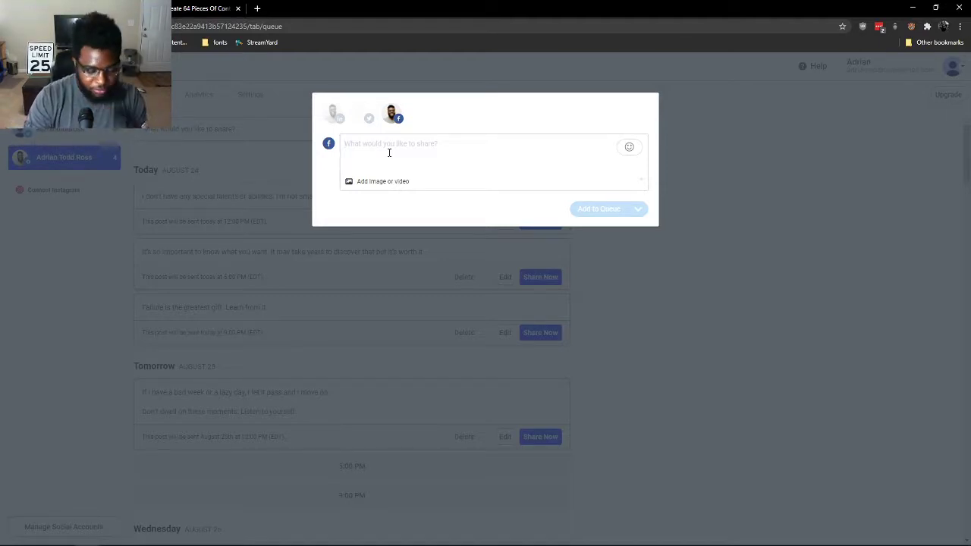
pyautogui.write('Keep going')
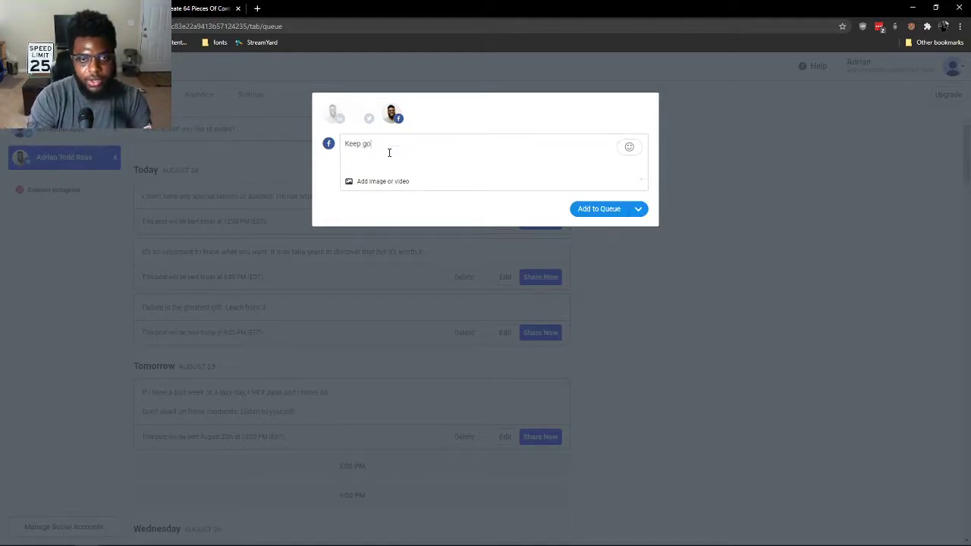
# - Insert the flexed biceps emoji from the People emoji category after "Keep going"
pyautogui.click(629, 149)
pyautogui.scroll(-5, 678, 239)
pyautogui.scroll(-10, 679, 239)
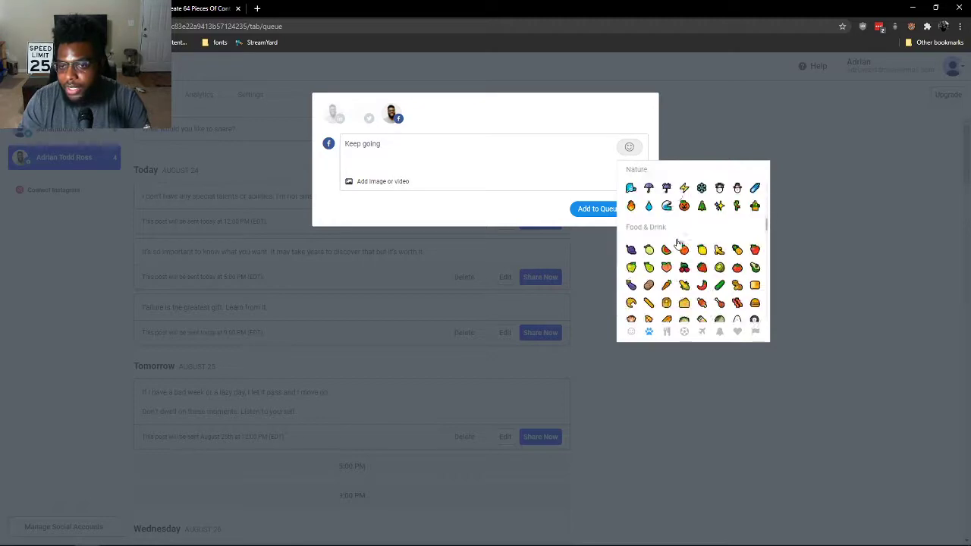
pyautogui.scroll(-8, 677, 241)
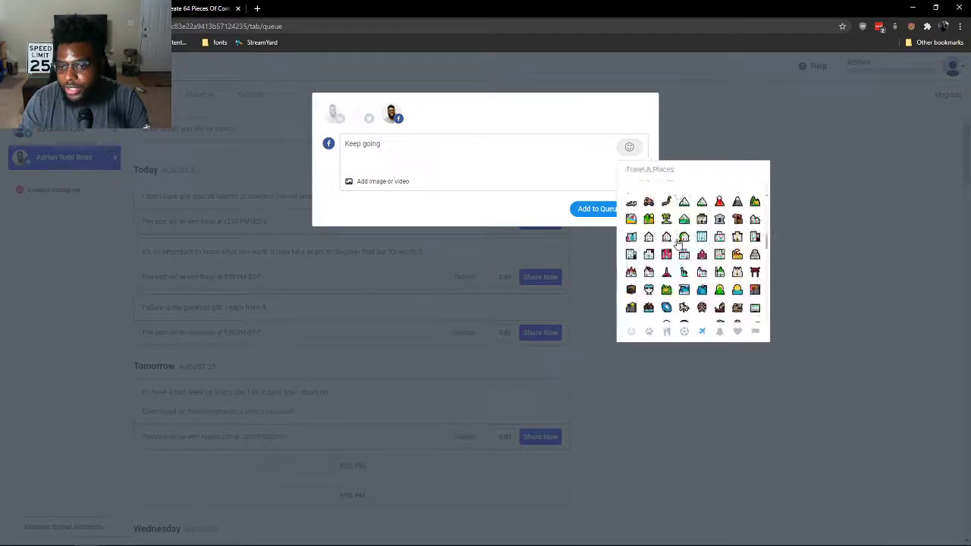
pyautogui.click(632, 334)
pyautogui.scroll(-3, 680, 276)
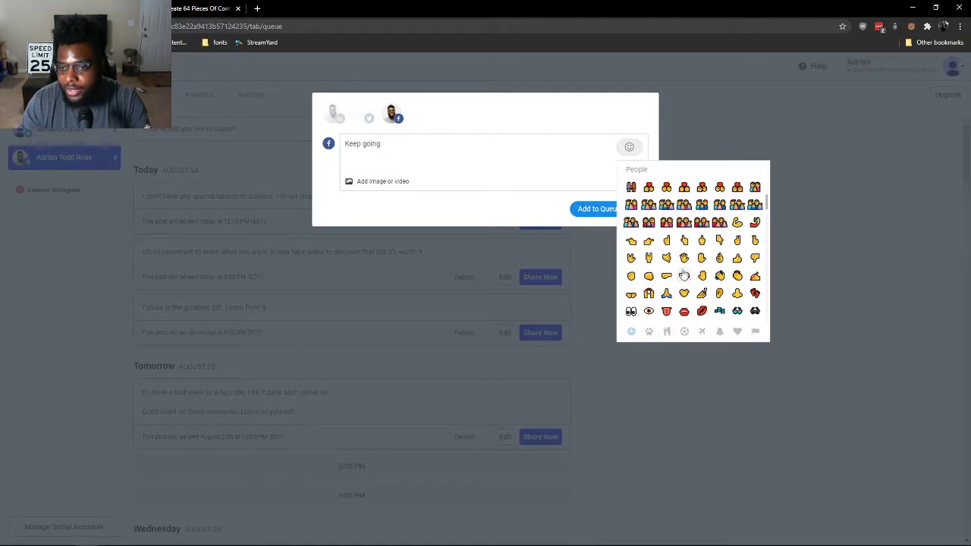
pyautogui.click(737, 222)
# - Put an exclamation mark after "Keep going" and add the post to the Facebook queue
pyautogui.click(479, 155)
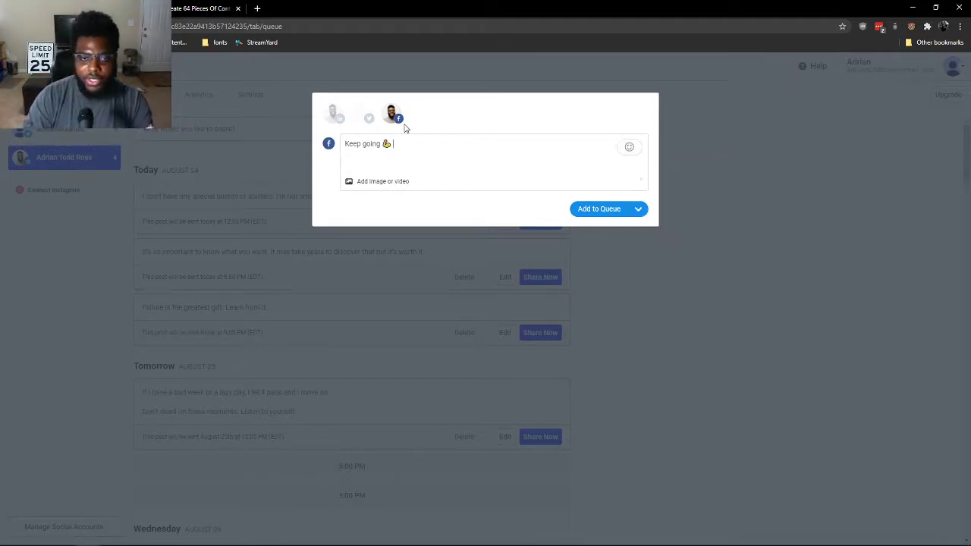
pyautogui.write('!')
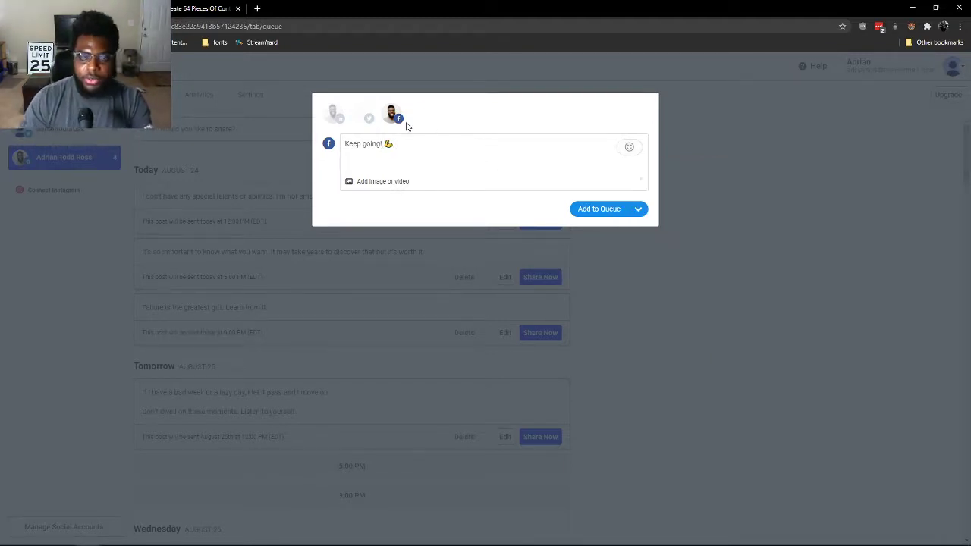
pyautogui.click(599, 217)
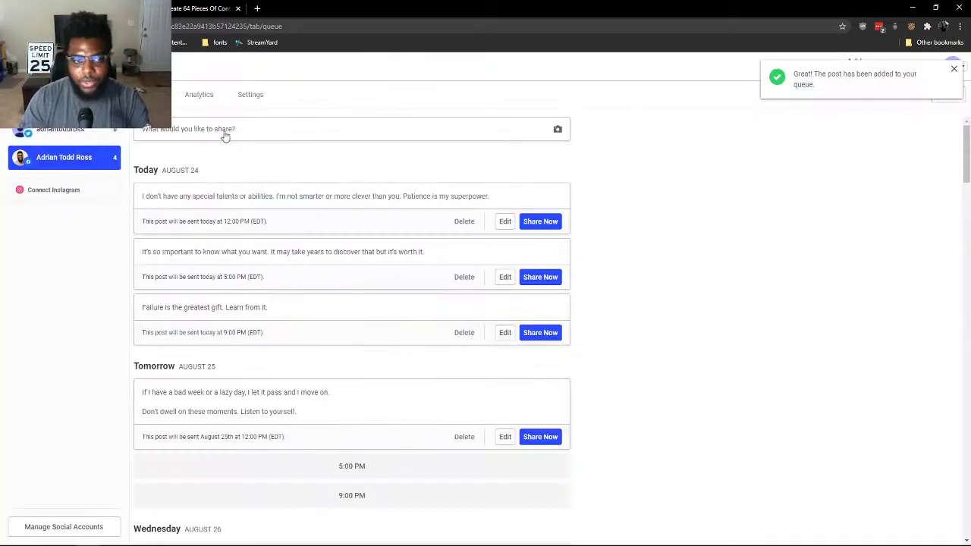
# - Start another Facebook post with "After using Wix for a while, I realized it's a great platform for BUSINESS."
pyautogui.click(227, 136)
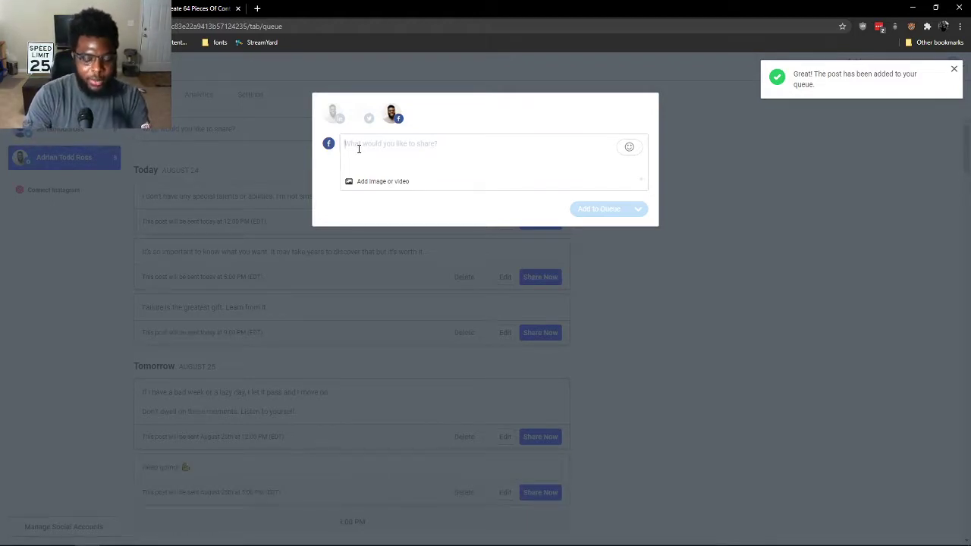
pyautogui.write('After usi')
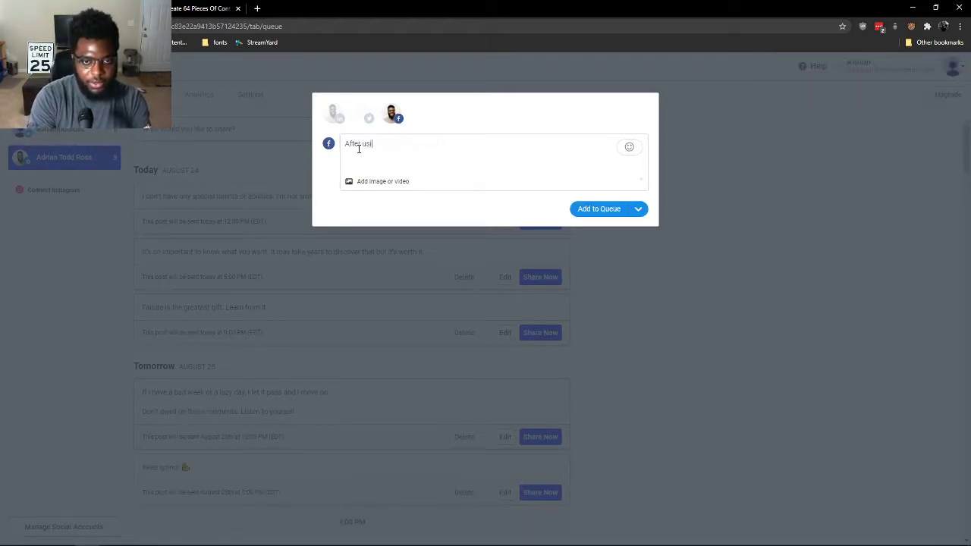
pyautogui.write('ng Wix for a while')
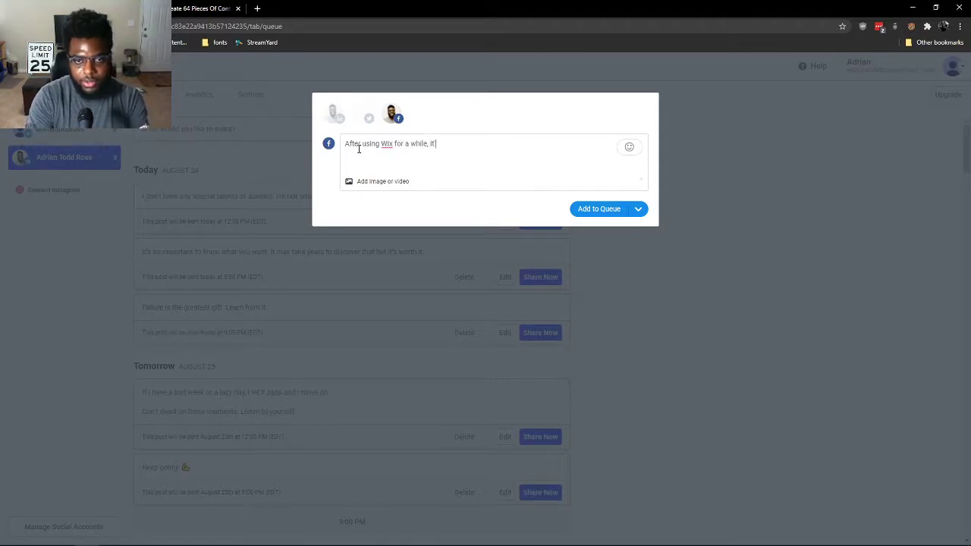
pyautogui.write(', I realize')
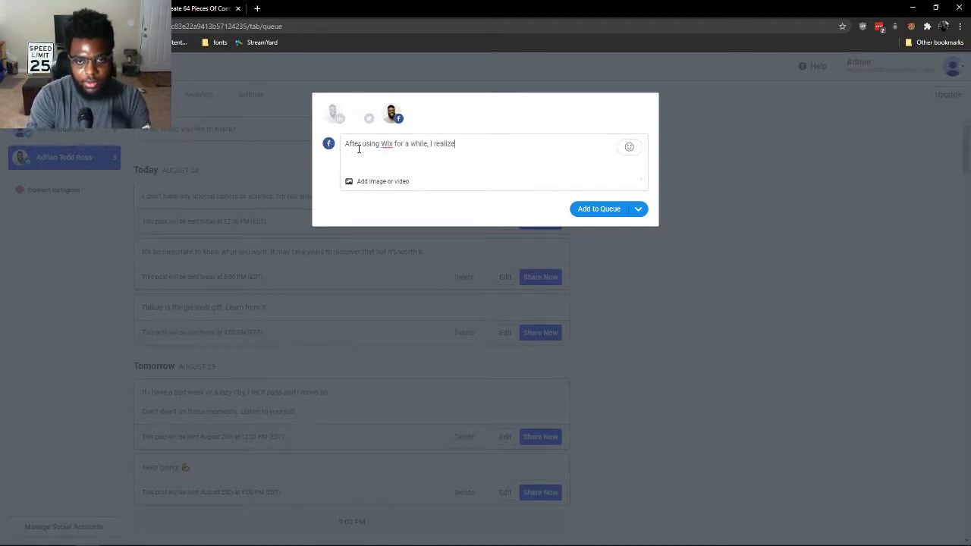
pyautogui.write("d it's a great platform for BUSINESS. I wou")
pyautogui.press('BackSpace')
pyautogui.press('BackSpace')
pyautogui.press('BackSpace')
pyautogui.press('BackSpace')
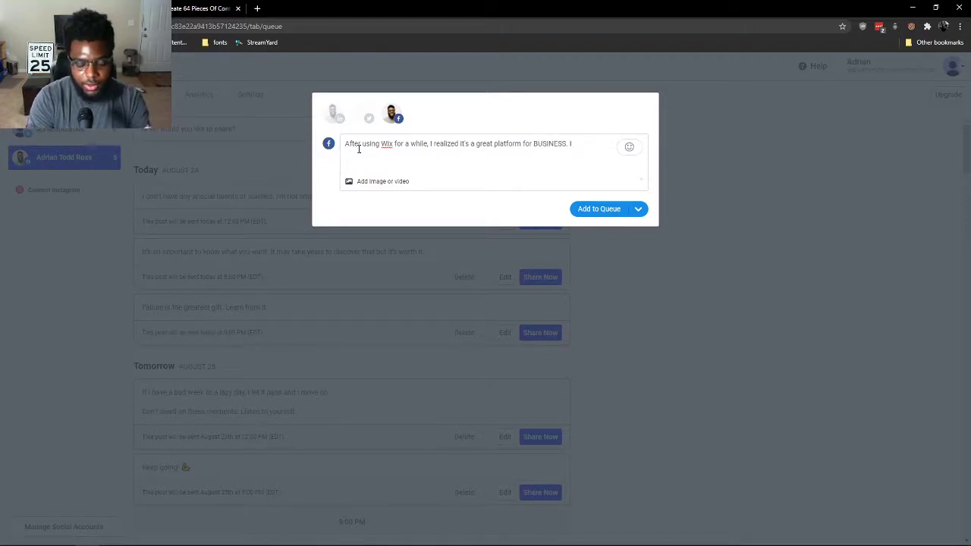
pyautogui.write("here's no wa")
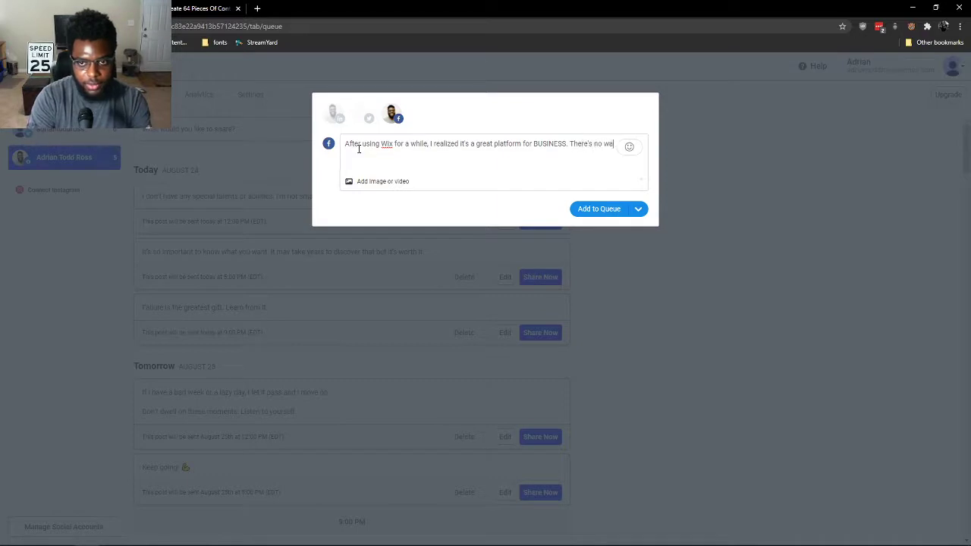
pyautogui.press('BackSpace')
pyautogui.press('BackSpace')
pyautogui.press('BackSpace')
pyautogui.press('BackSpace')
pyautogui.press('BackSpace')
pyautogui.press('BackSpace')
pyautogui.press('BackSpace')
pyautogui.press('BackSpace')
pyautogui.press('BackSpace')
pyautogui.press('BackSpace')
pyautogui.press('BackSpace')
pyautogui.press('BackSpace')
pyautogui.press('BackSpace')
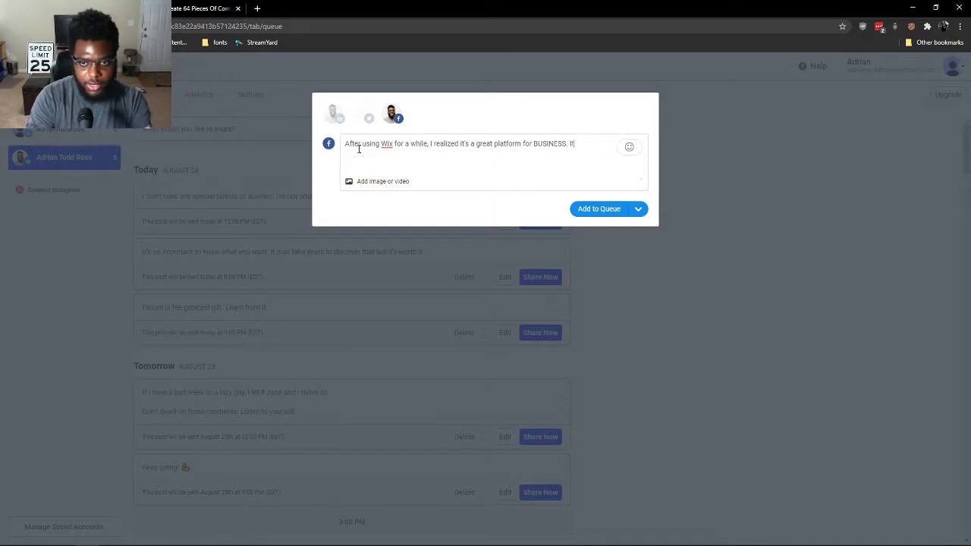
# - Continue the post text with "It's not a fit for every situation, but I'd really"
pyautogui.write("It's not a fit for every situation, but if you")
pyautogui.press('BackSpace')
pyautogui.press('BackSpace')
pyautogui.press('BackSpace')
pyautogui.press('BackSpace')
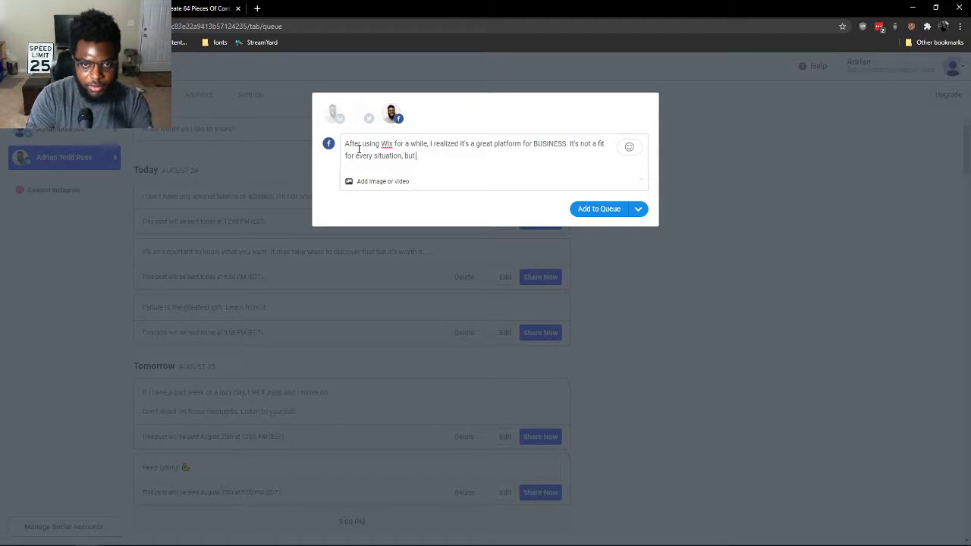
pyautogui.write('like')
pyautogui.press('BackSpace')
pyautogui.press('BackSpace')
pyautogui.press('BackSpace')
pyautogui.press('BackSpace')
pyautogui.press('BackSpace')
pyautogui.write("I'd really")
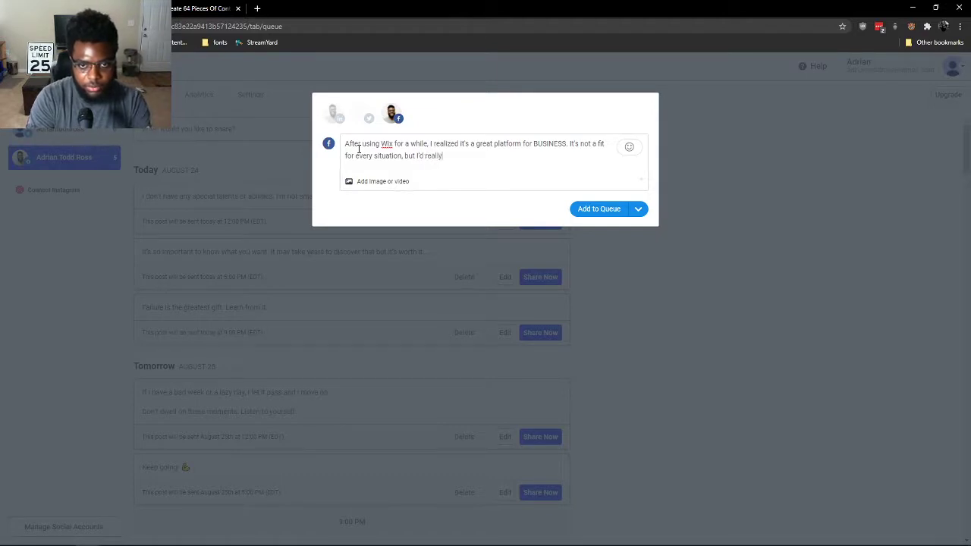
# - Extend the sentence with "recommend it for anyone finding themselves needing a combination of booking, e-commerce, and simple"
pyautogui.write(' recommend it for anyone finding thems')
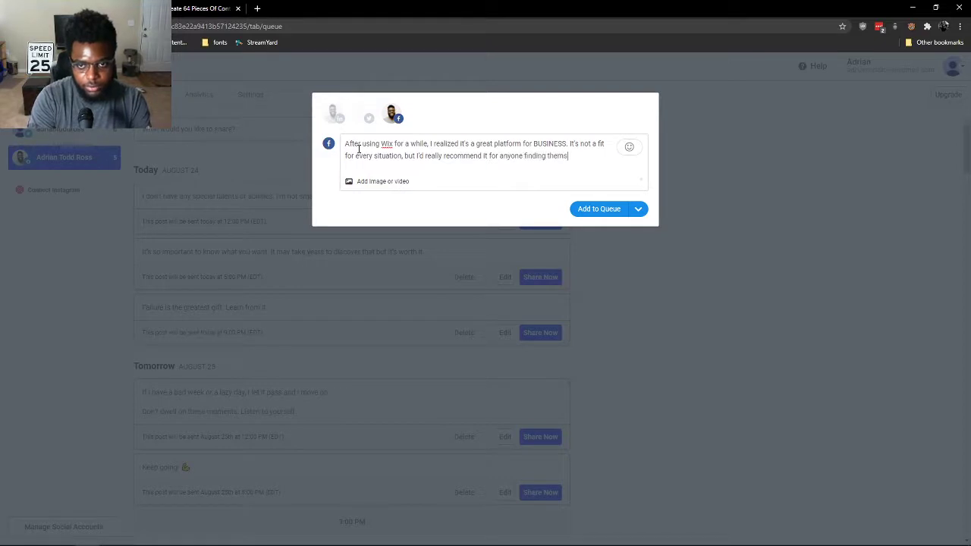
pyautogui.write('elves needing a')
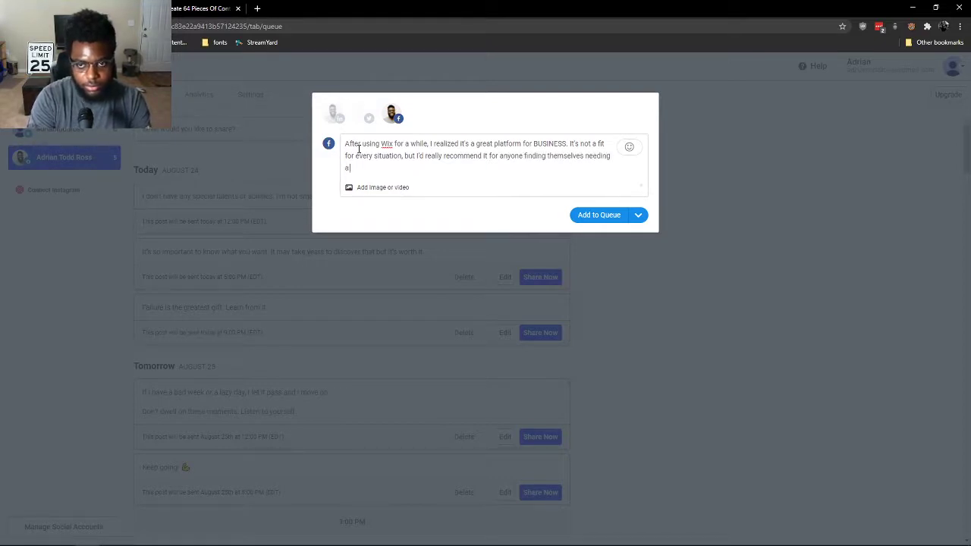
pyautogui.write(' combination of')
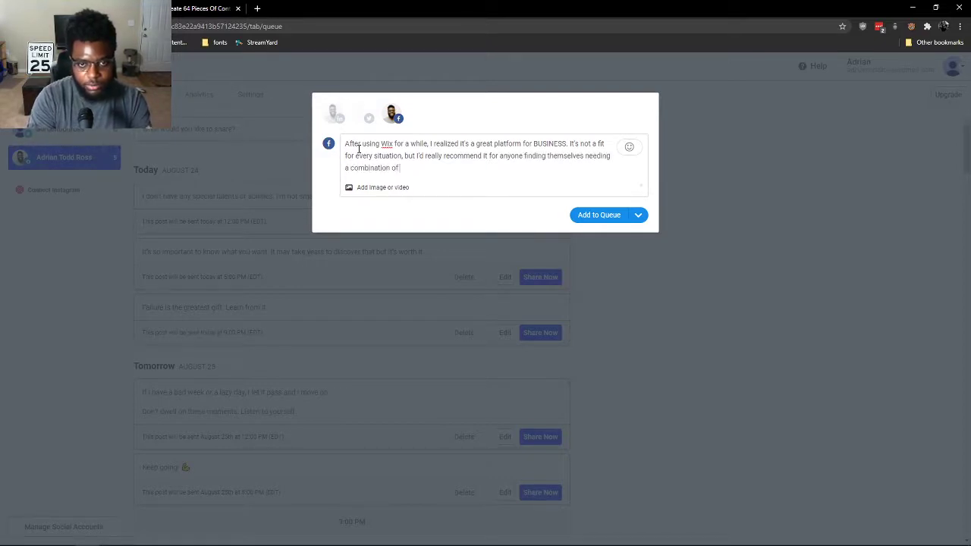
pyautogui.write('booking')
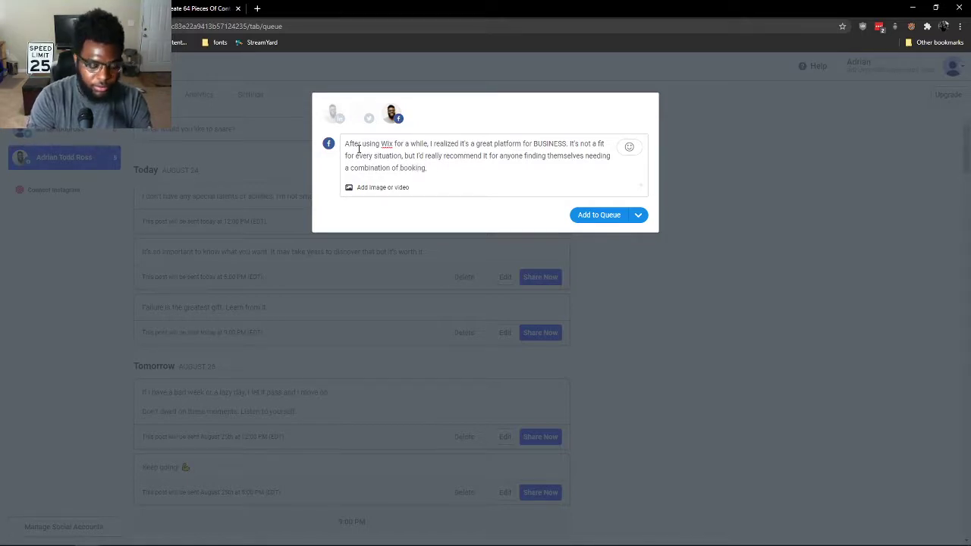
pyautogui.write(', e-commerce, and simple')
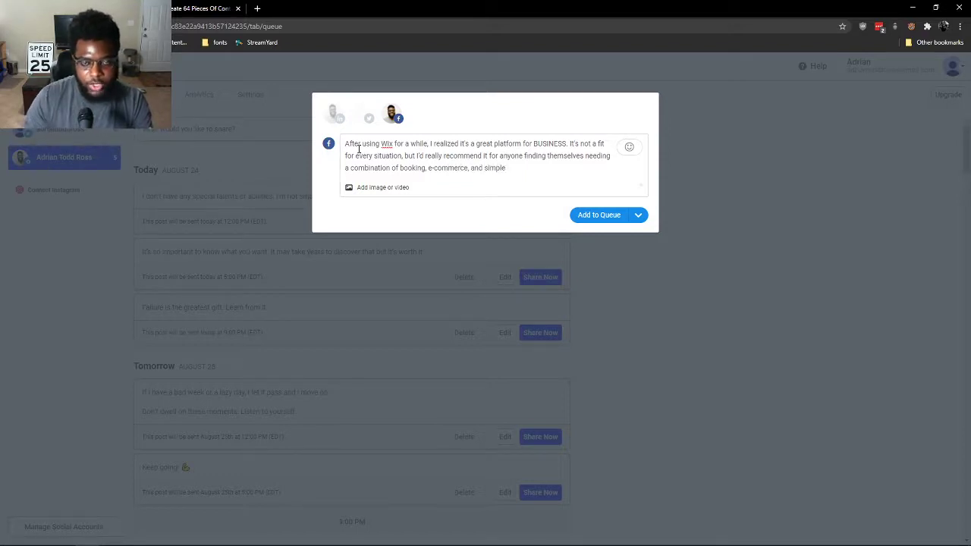
# - Include the LinkedIn account as a destination for the post and finish the sentence with "accounting."
pyautogui.click(339, 116)
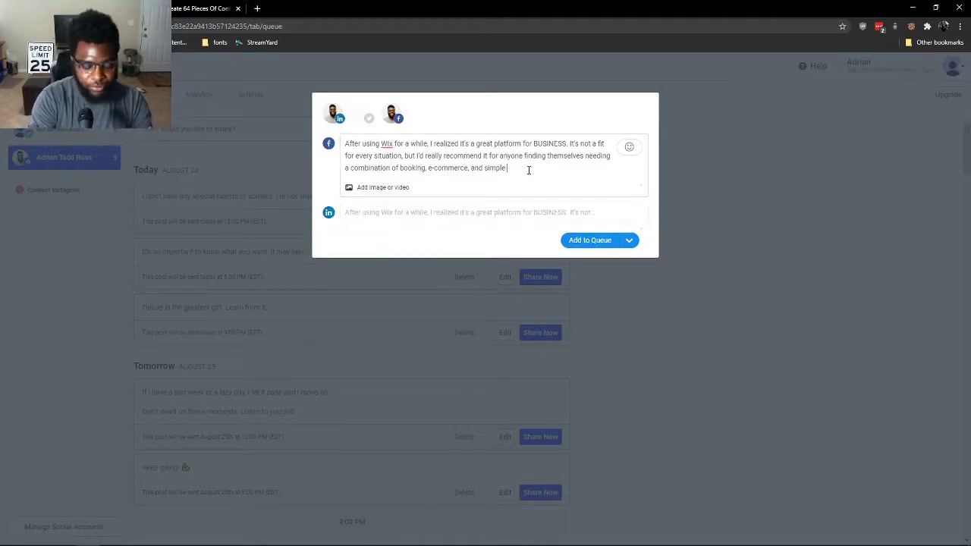
pyautogui.write('accounting.')
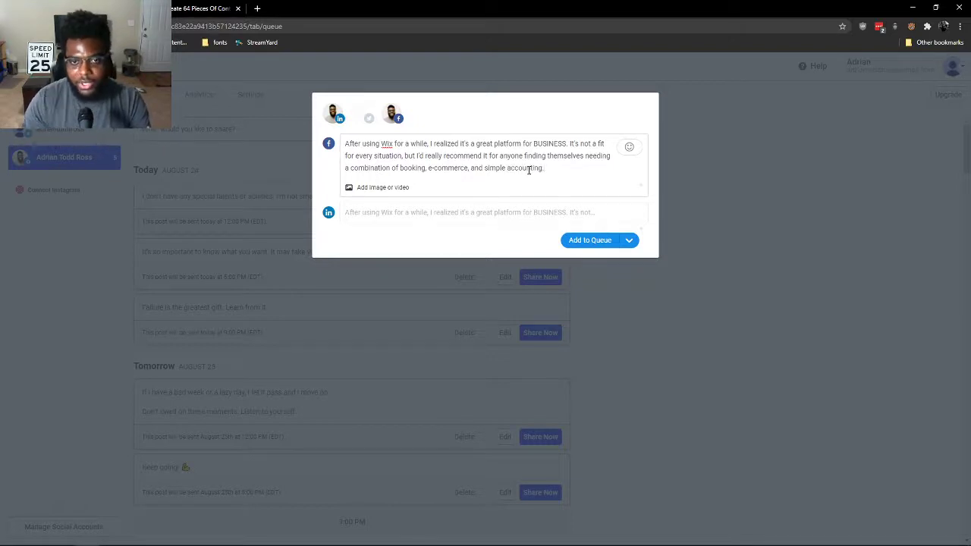
# - Split the Facebook version after "BUSINESS." so that "It's not a fit" begins a separate paragraph below a blank line
pyautogui.click(569, 143)
pyautogui.press('BackSpace')
pyautogui.press('BackSpace')
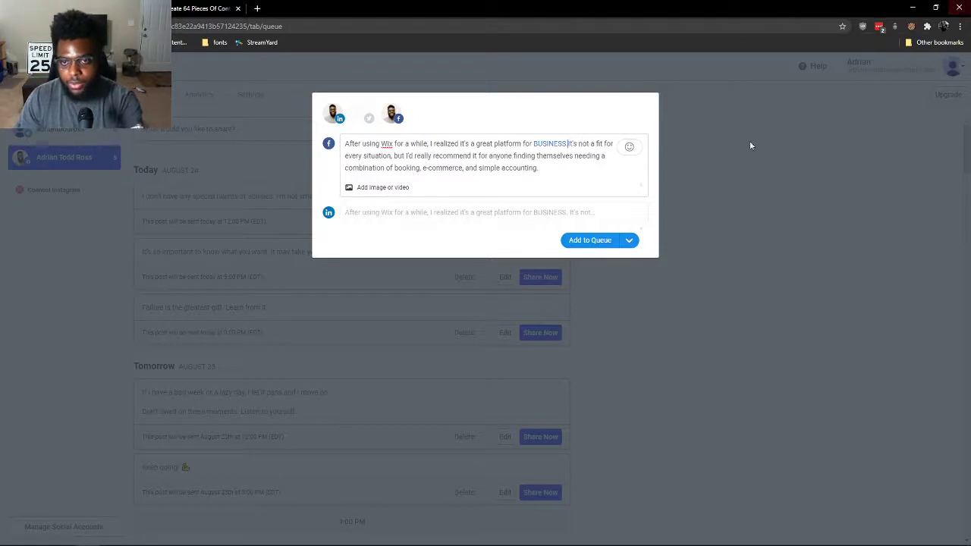
pyautogui.write('.')
pyautogui.press('Return')
pyautogui.press('Return')
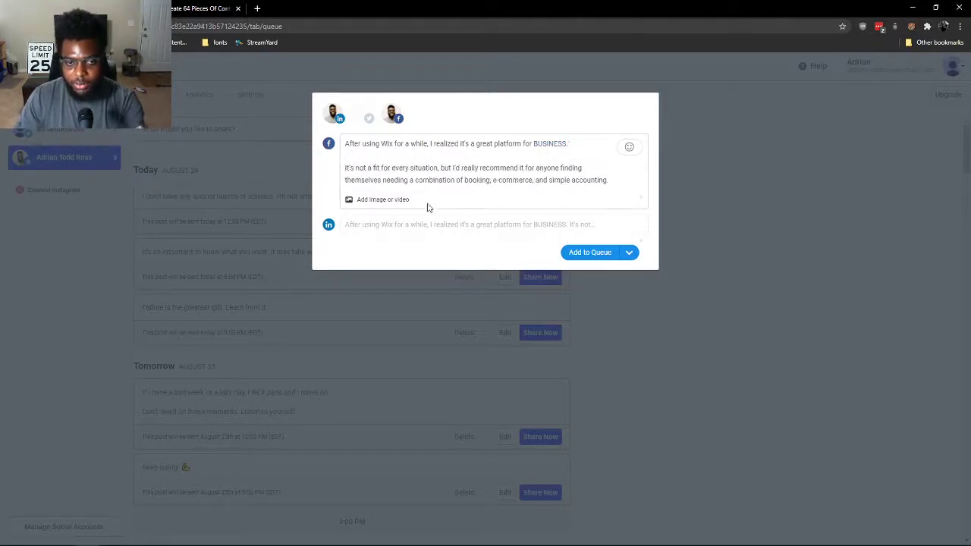
# - End the LinkedIn version with "and simple." and compare it with the Facebook version
pyautogui.click(423, 229)
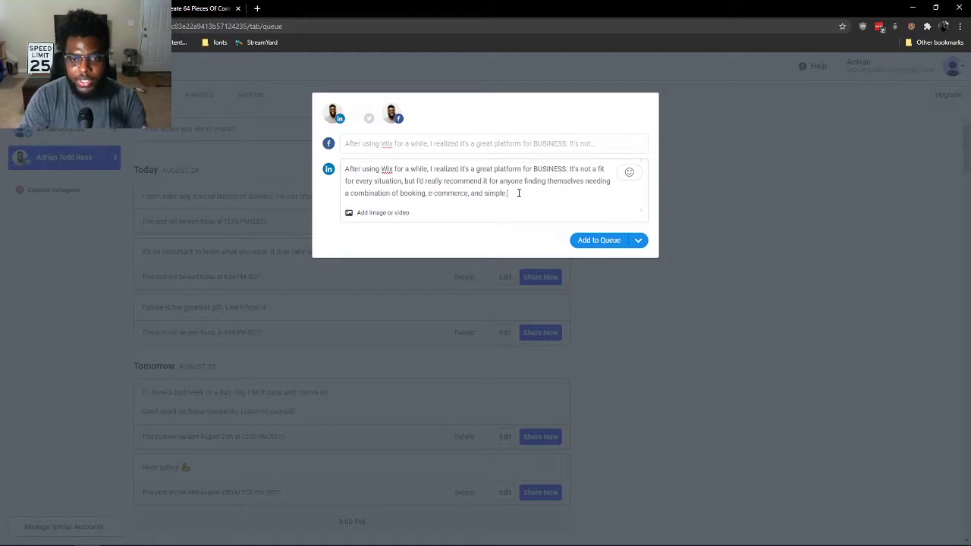
pyautogui.press('Return')
pyautogui.press('Return')
pyautogui.press('BackSpace')
pyautogui.press('BackSpace')
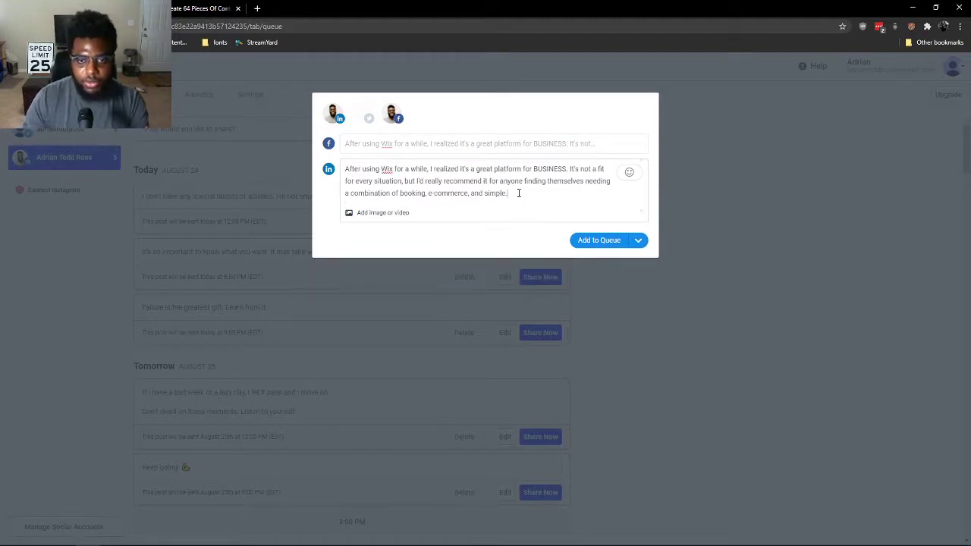
pyautogui.click(537, 148)
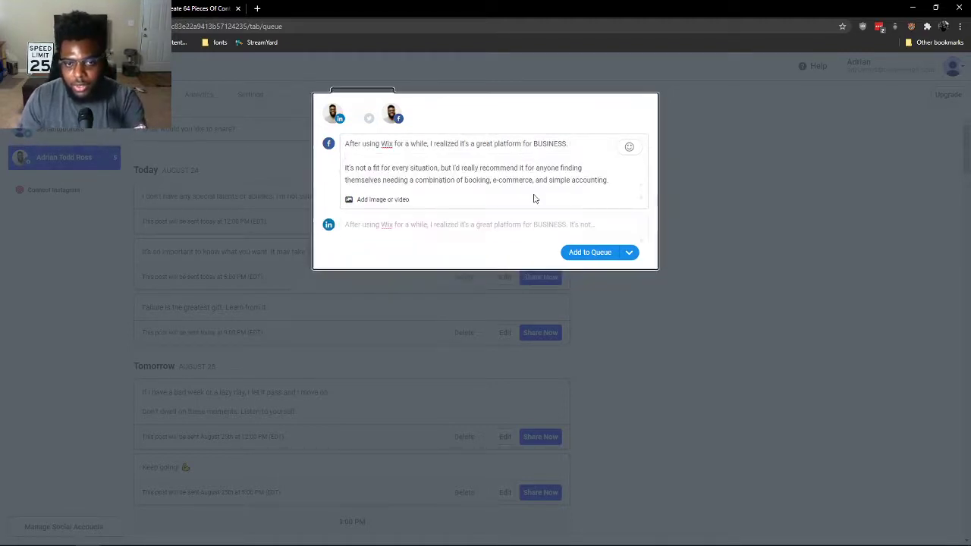
pyautogui.click(522, 226)
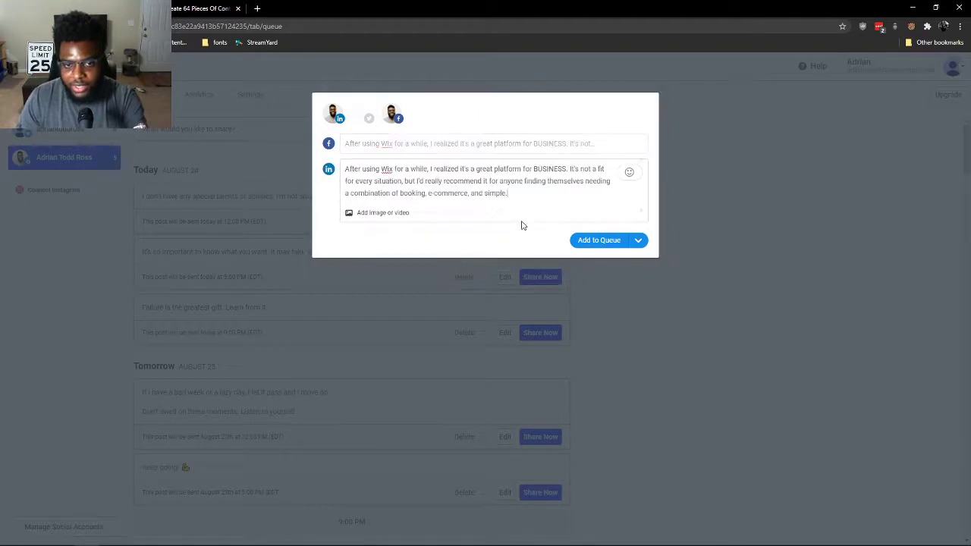
# - Split the LinkedIn version into two paragraphs after "BUSINESS." and add both versions to the queue
pyautogui.click(570, 170)
pyautogui.press('Return')
pyautogui.press('Return')
pyautogui.click(558, 152)
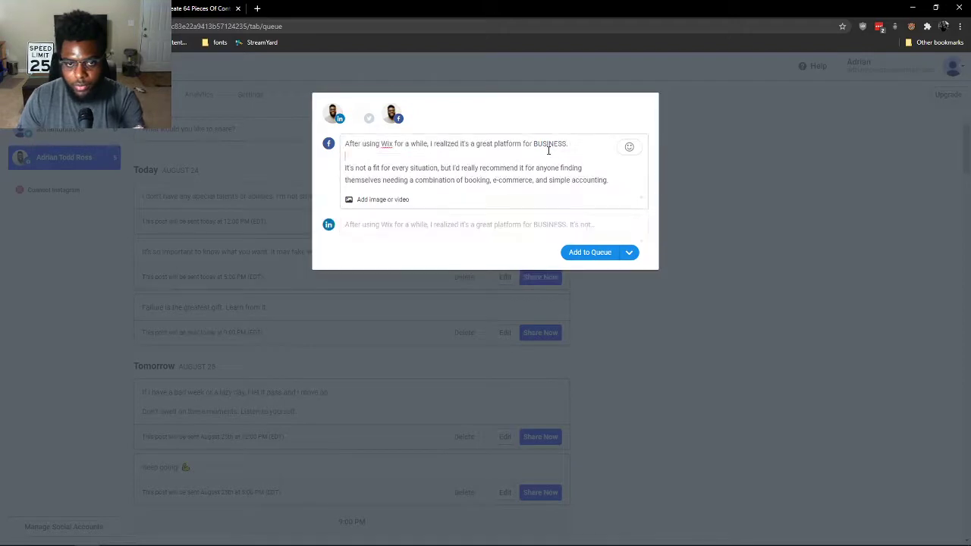
pyautogui.click(541, 232)
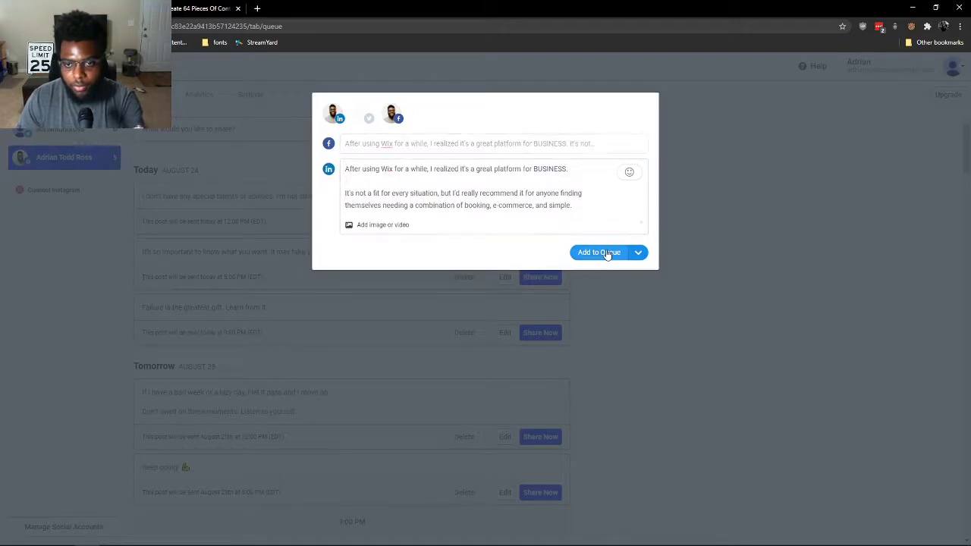
pyautogui.click(606, 253)
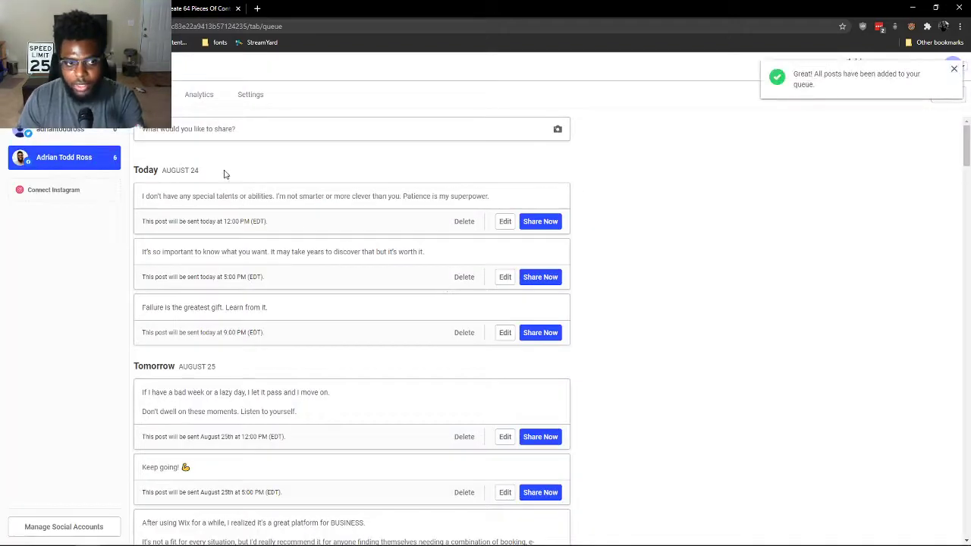
# - Start a Facebook-only post without LinkedIn, reading "No matter how bad things have gotten, I've always made it to the next day"
pyautogui.click(186, 135)
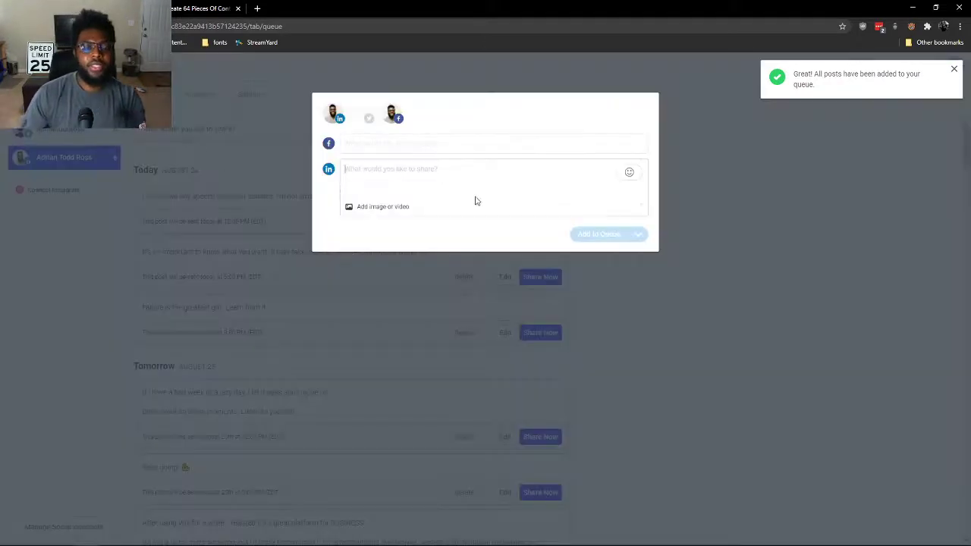
pyautogui.click(337, 115)
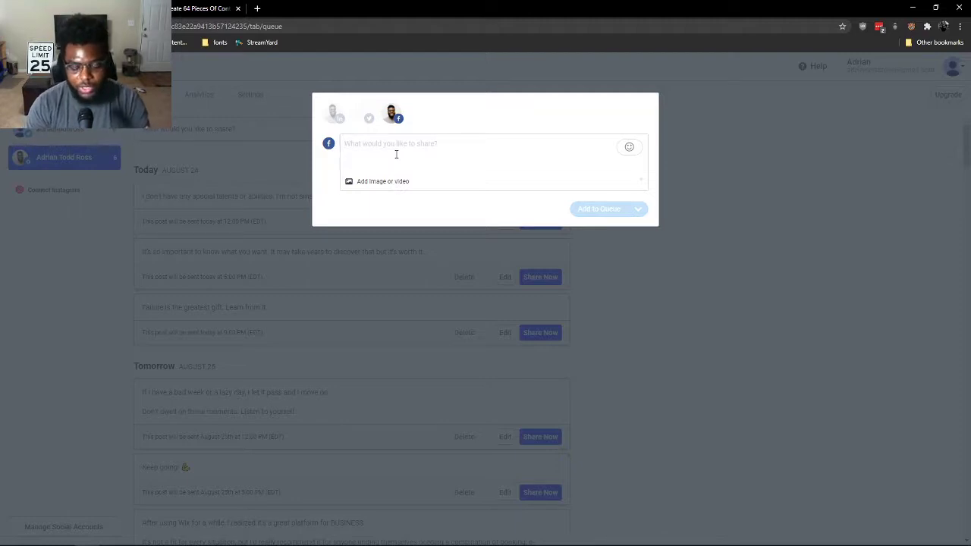
pyautogui.write('No mat')
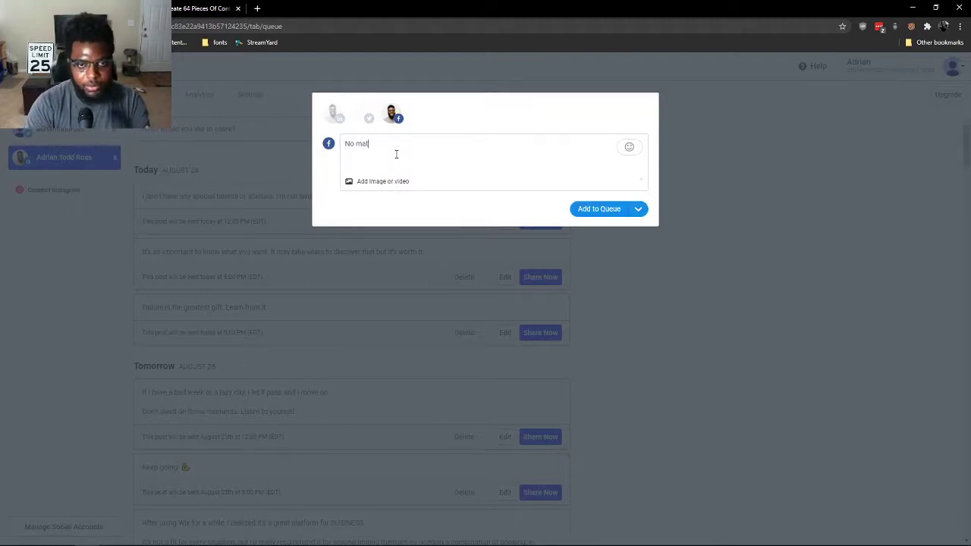
pyautogui.write('ter how ba')
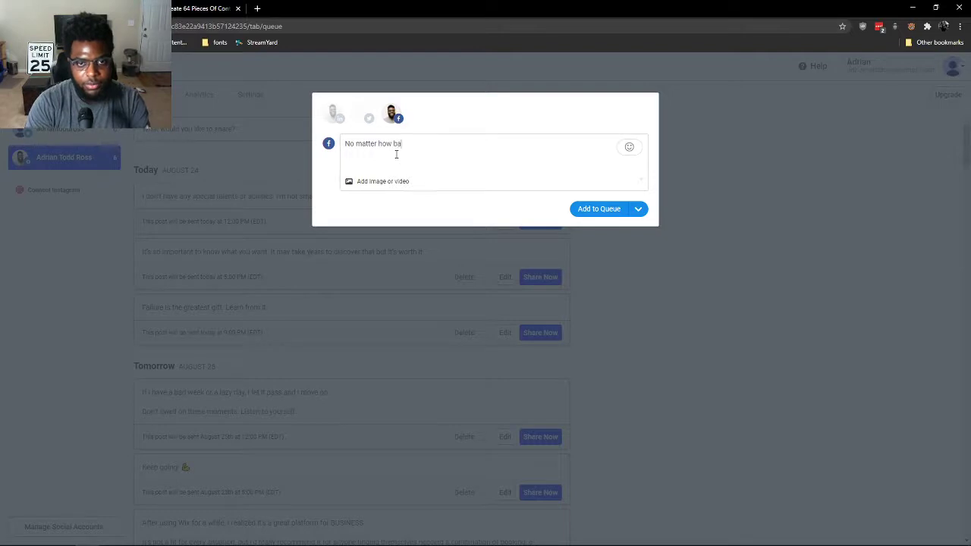
pyautogui.write('d things have gotten,')
pyautogui.write(" I've always m")
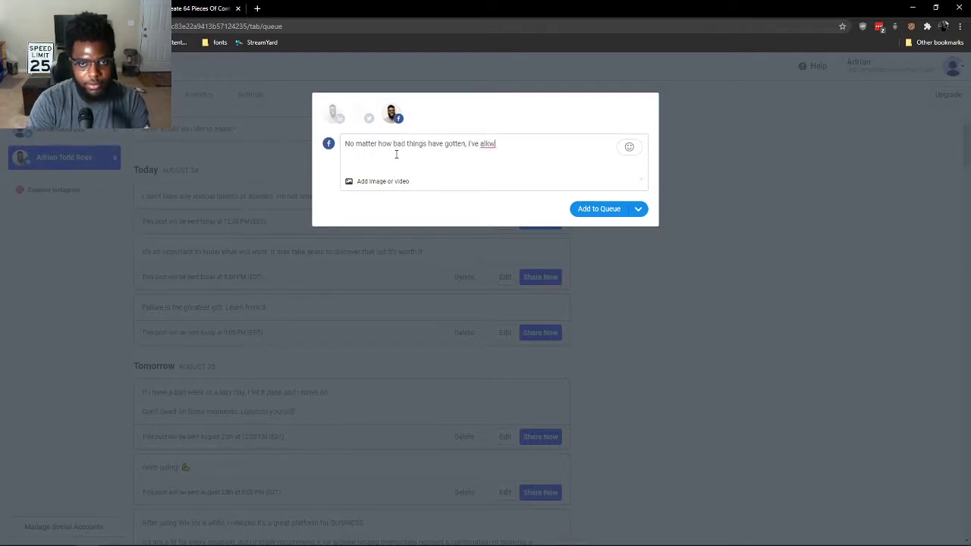
pyautogui.write('ade it')
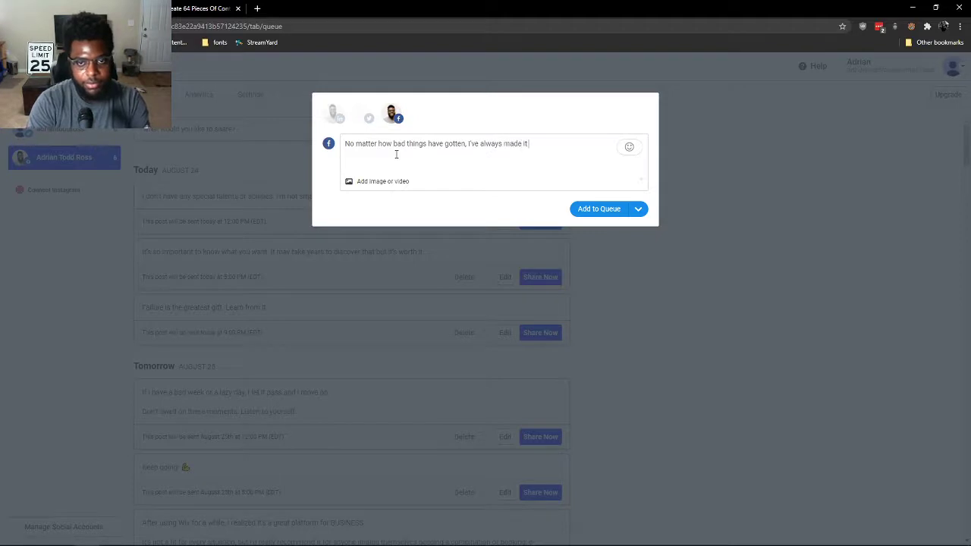
pyautogui.write(' to the next day')
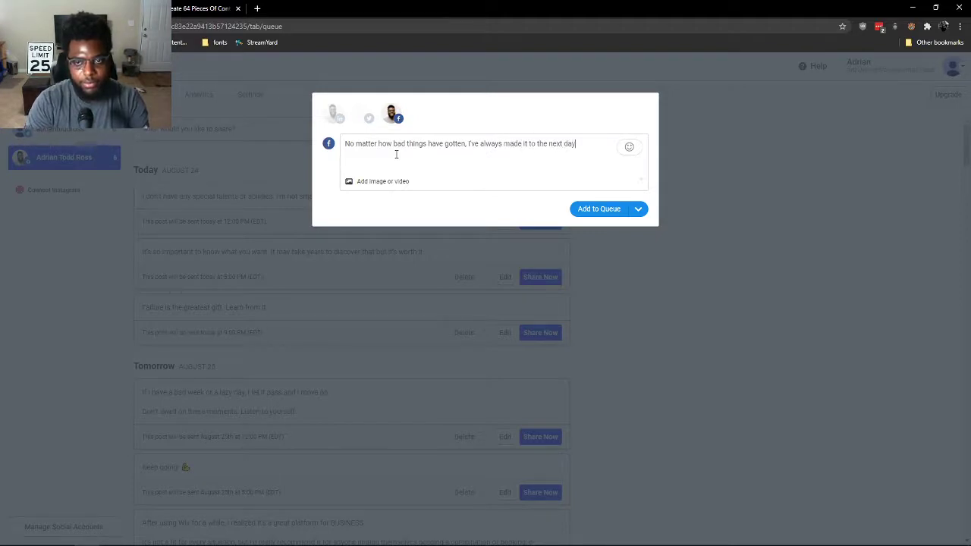
# - Finish the post text with "! Don't give up!" and add it to the Facebook queue
pyautogui.write('! Don')
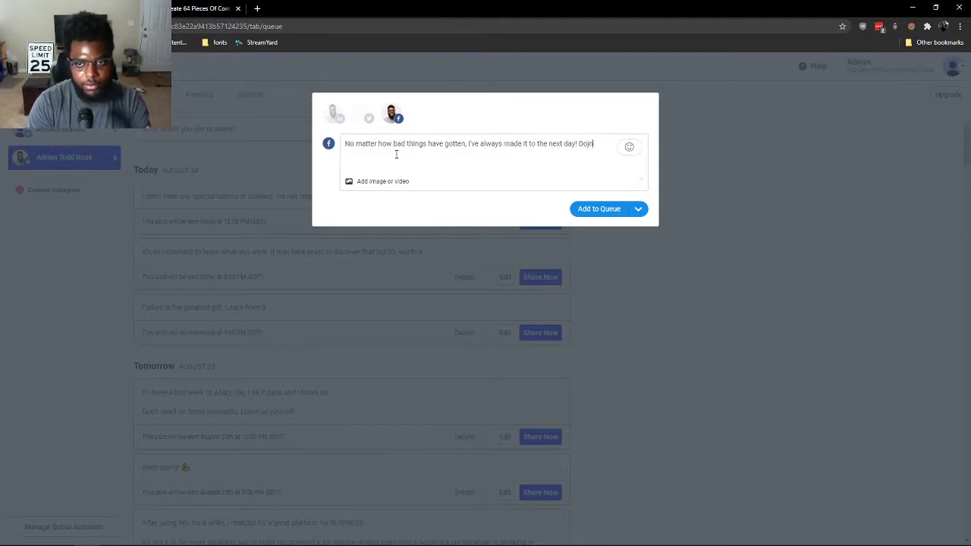
pyautogui.write("'t give up!")
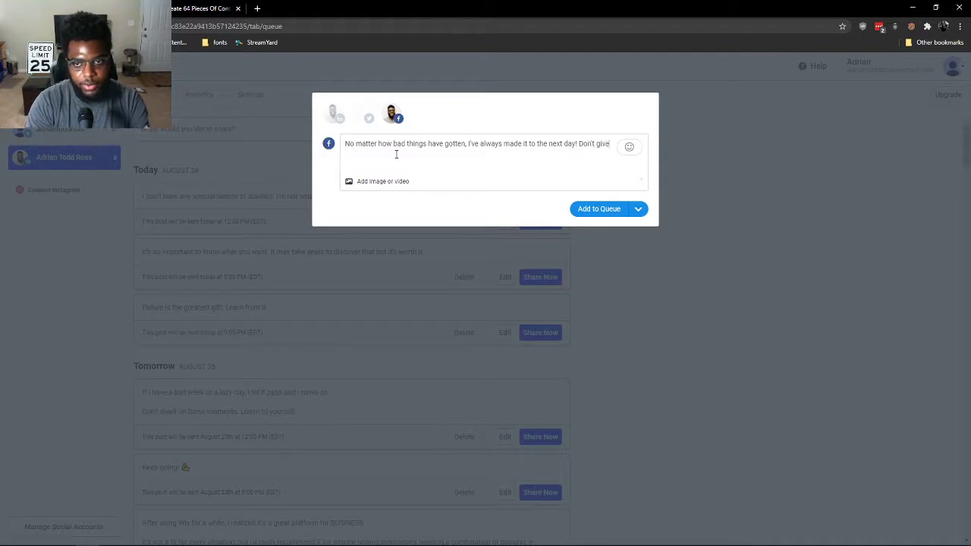
pyautogui.click(600, 212)
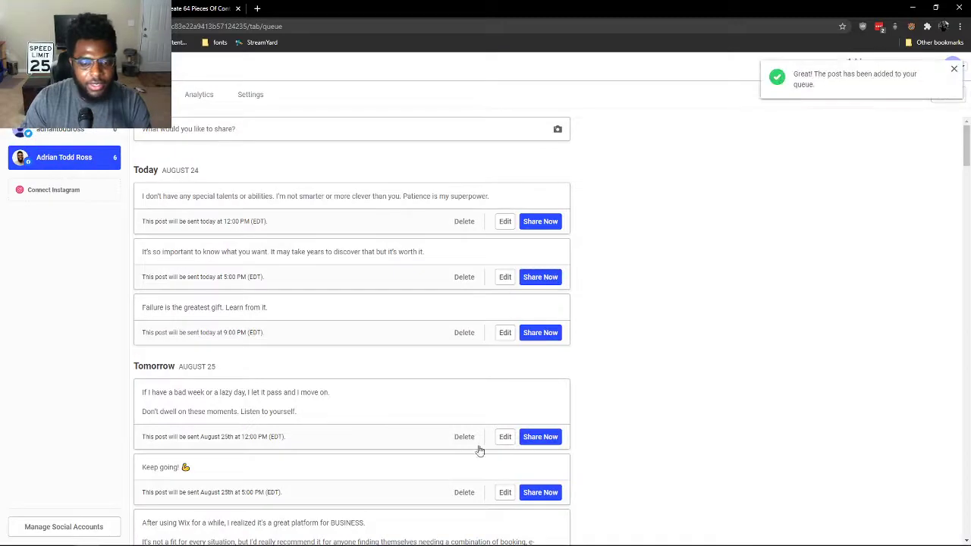
# - Review the scheduled posts and open time slots in the Facebook queue, with a brief switch to the Twitter account
pyautogui.click(205, 133)
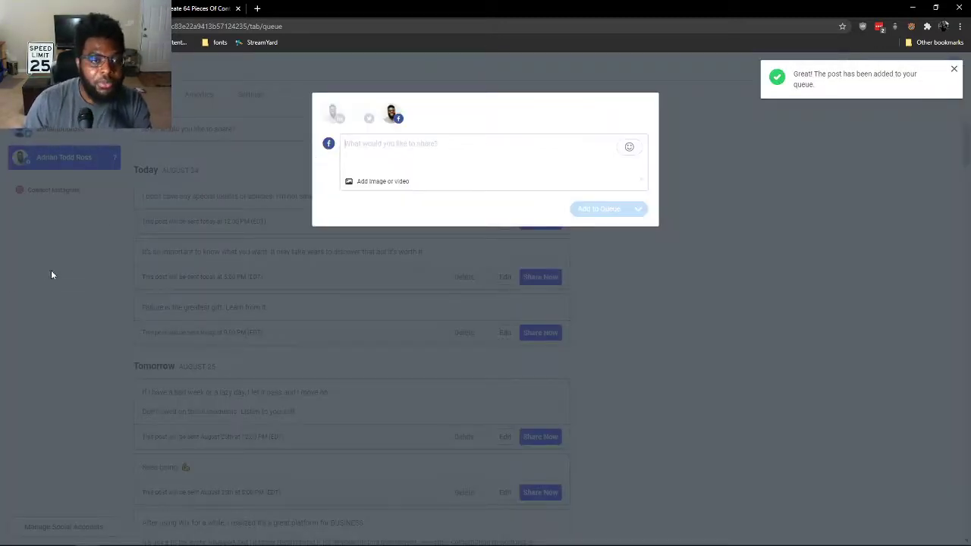
pyautogui.click(104, 243)
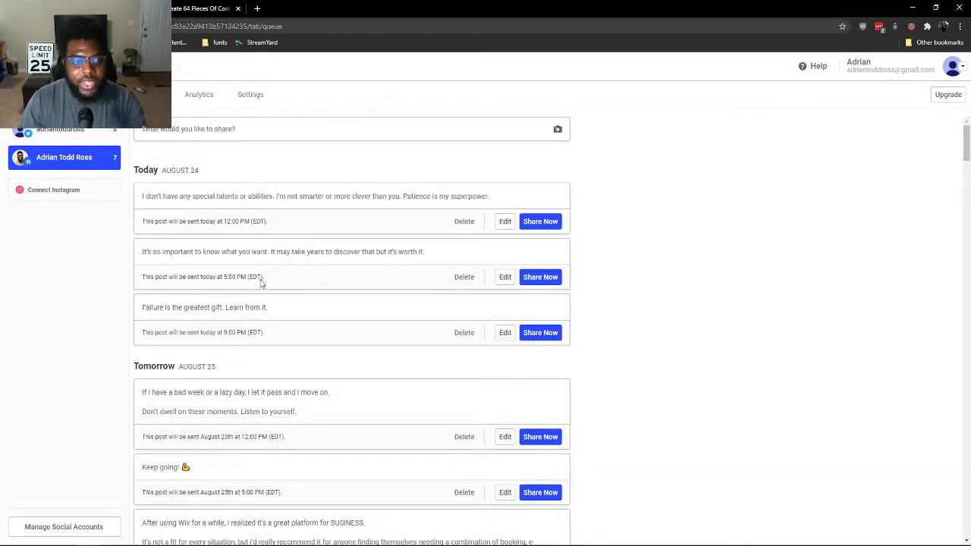
pyautogui.scroll(-5, 329, 361)
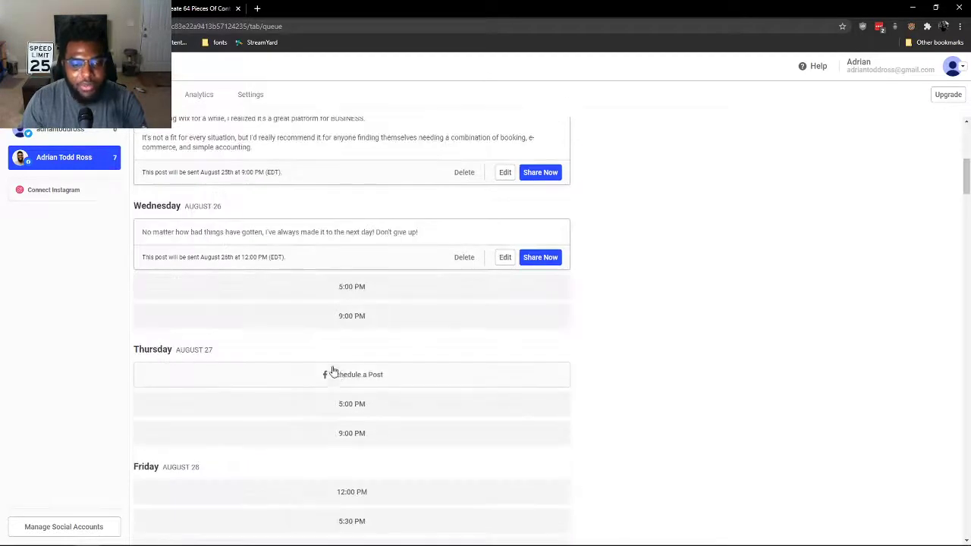
pyautogui.scroll(3, 332, 373)
pyautogui.scroll(3, 350, 370)
pyautogui.click(76, 130)
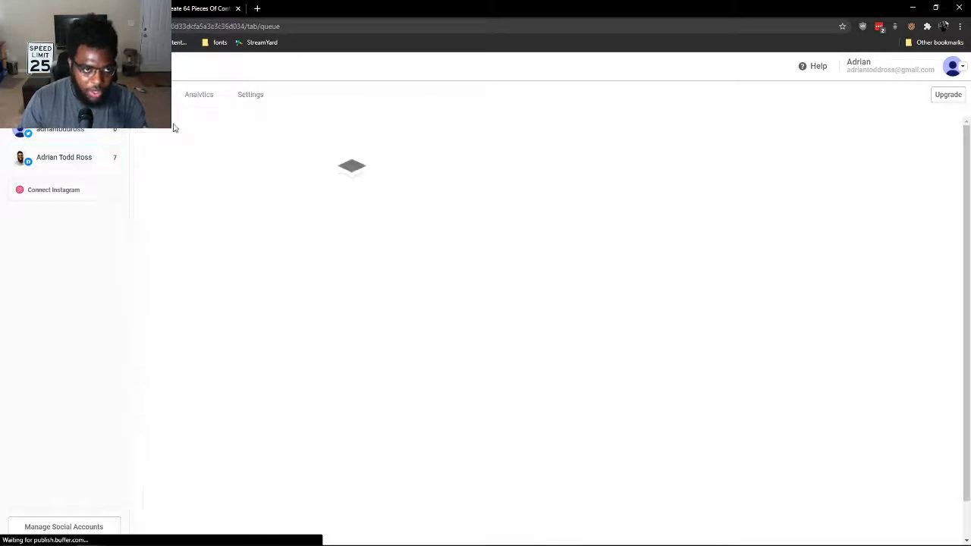
pyautogui.click(98, 159)
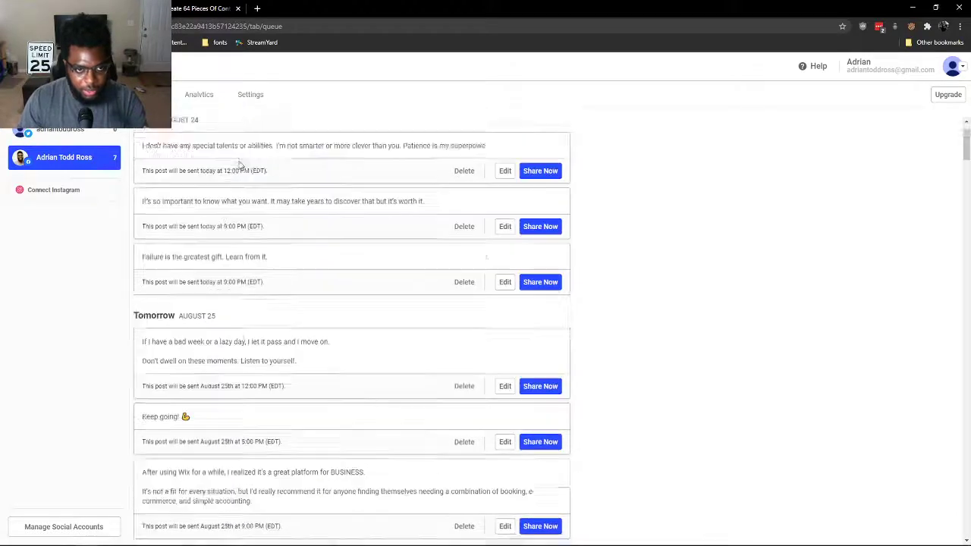
# - Write a new Facebook post reading "Make sure you take breaks."
pyautogui.click(232, 135)
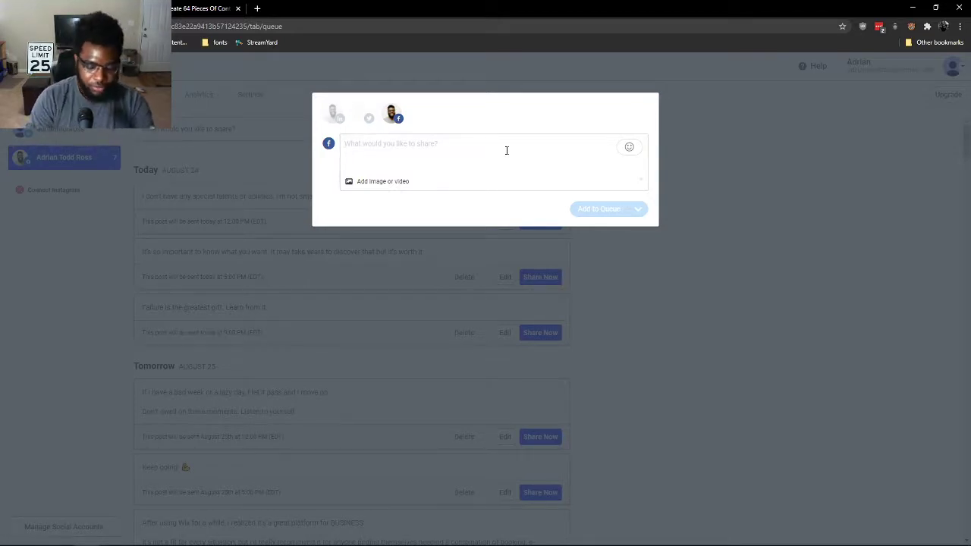
pyautogui.write('Always')
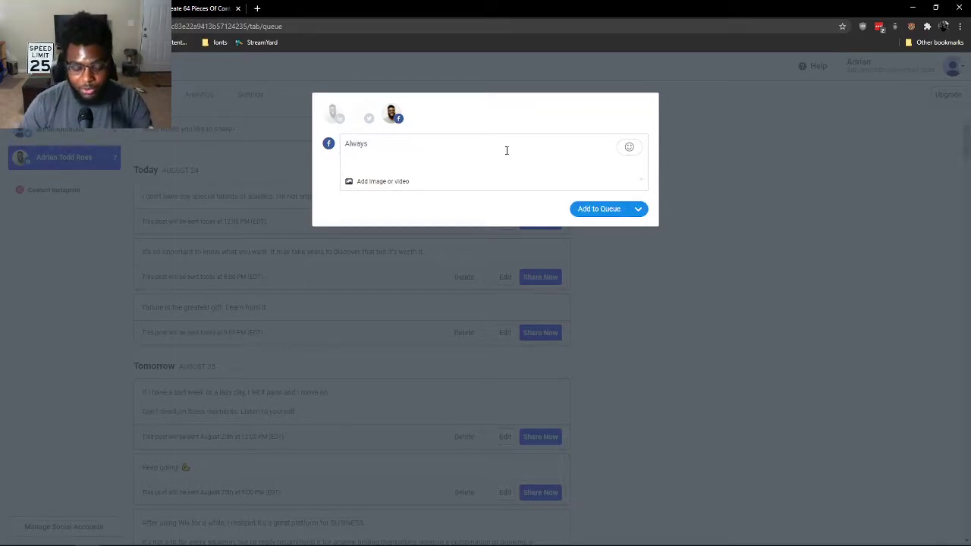
pyautogui.press('BackSpace')
pyautogui.press('BackSpace')
pyautogui.press('BackSpace')
pyautogui.press('BackSpace')
pyautogui.press('BackSpace')
pyautogui.press('BackSpace')
pyautogui.press('BackSpace')
pyautogui.write('Make sure you take breaks.')
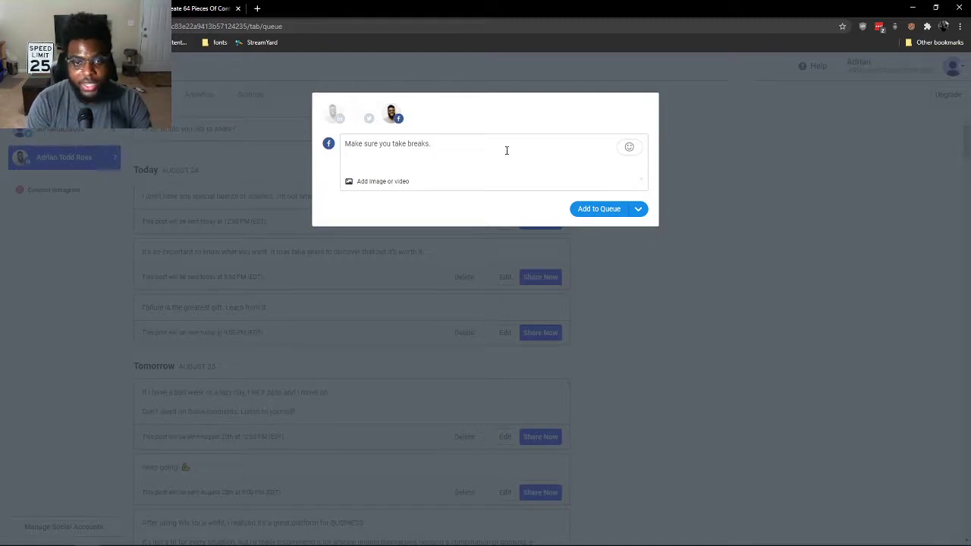
# - Append a red heart emoji to the post text and add the post to the Facebook queue
pyautogui.click(629, 146)
pyautogui.scroll(-10, 682, 236)
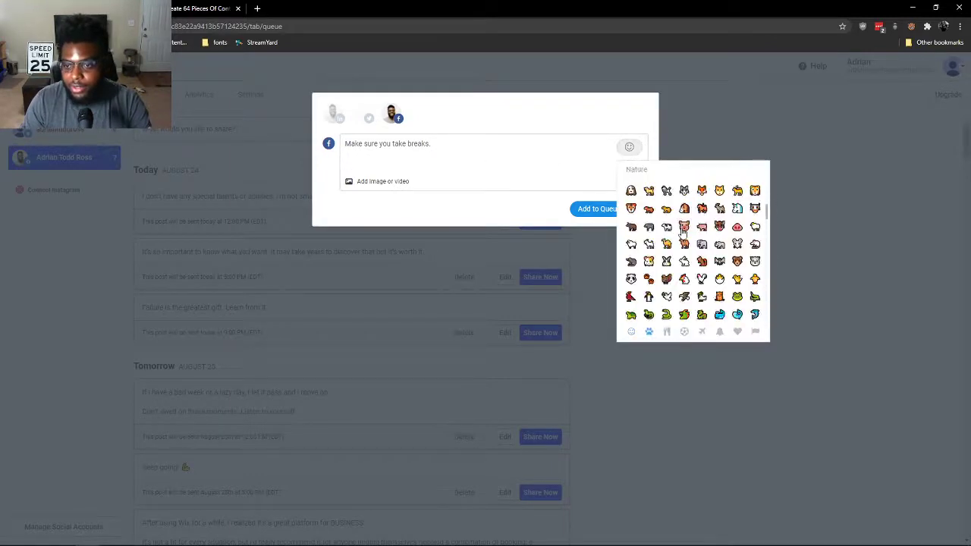
pyautogui.scroll(5, 705, 257)
pyautogui.scroll(-6, 727, 272)
pyautogui.scroll(-10, 728, 277)
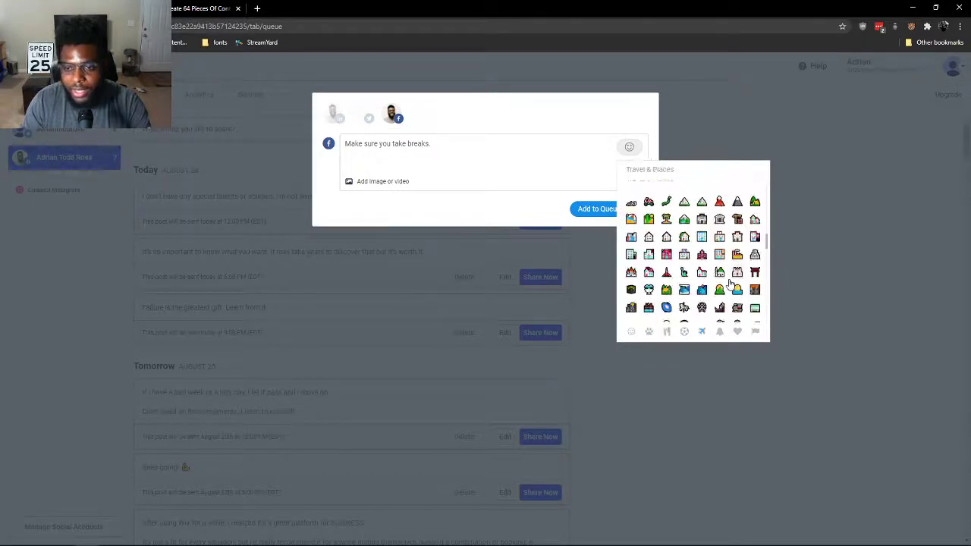
pyautogui.scroll(-5, 729, 284)
pyautogui.scroll(-8, 728, 284)
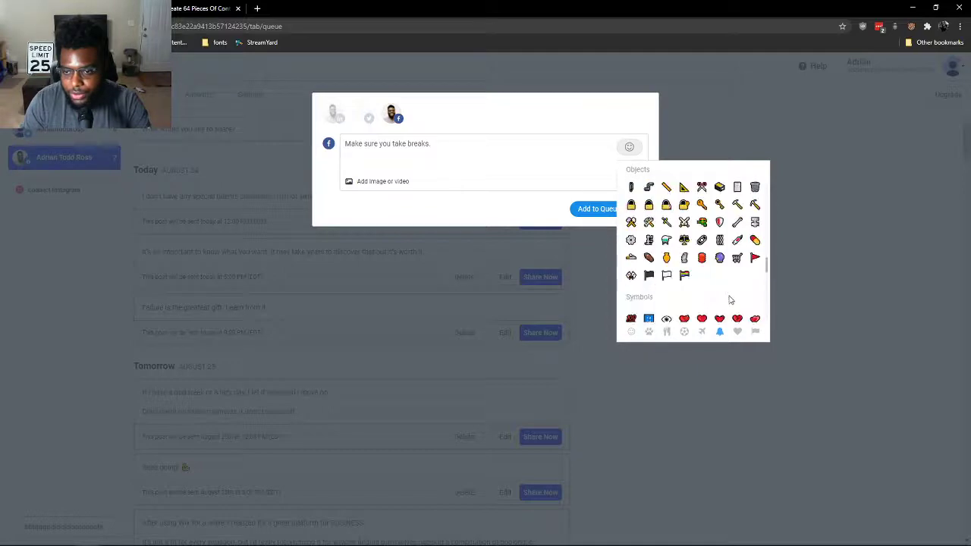
pyautogui.click(701, 218)
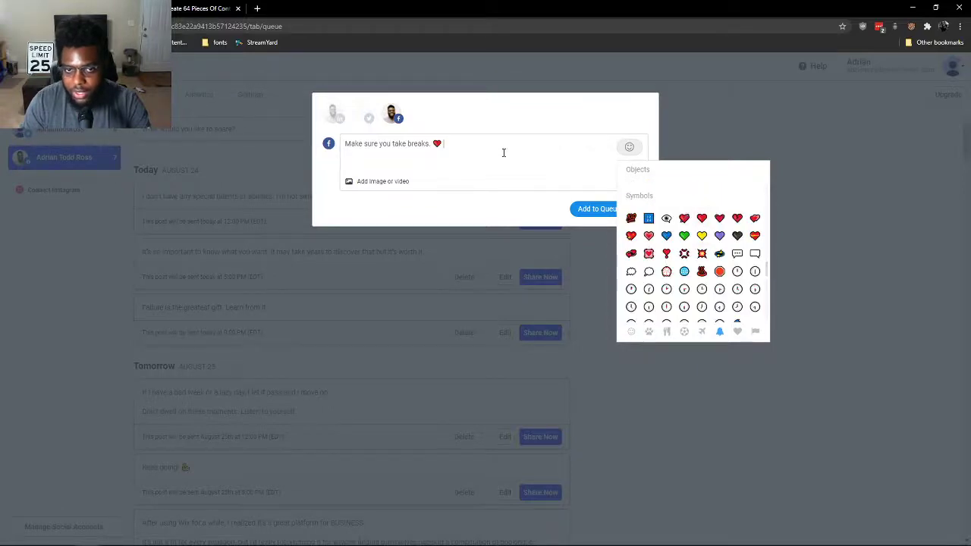
pyautogui.click(555, 154)
pyautogui.click(596, 215)
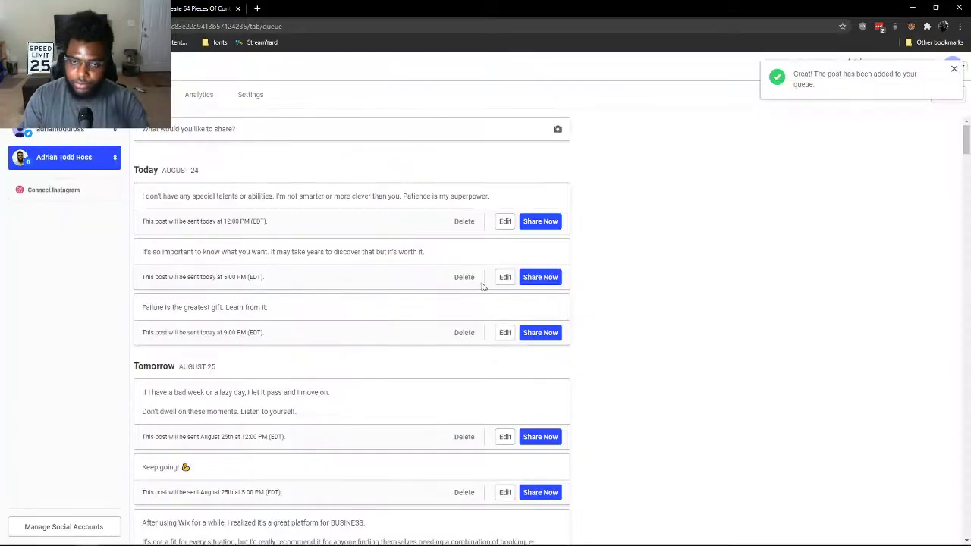
# - Write a new Facebook post reading "Don't judge yourself for not being able to live up to the expectations of others. This is all about you!"
pyautogui.scroll(-3, 466, 321)
pyautogui.scroll(3, 409, 375)
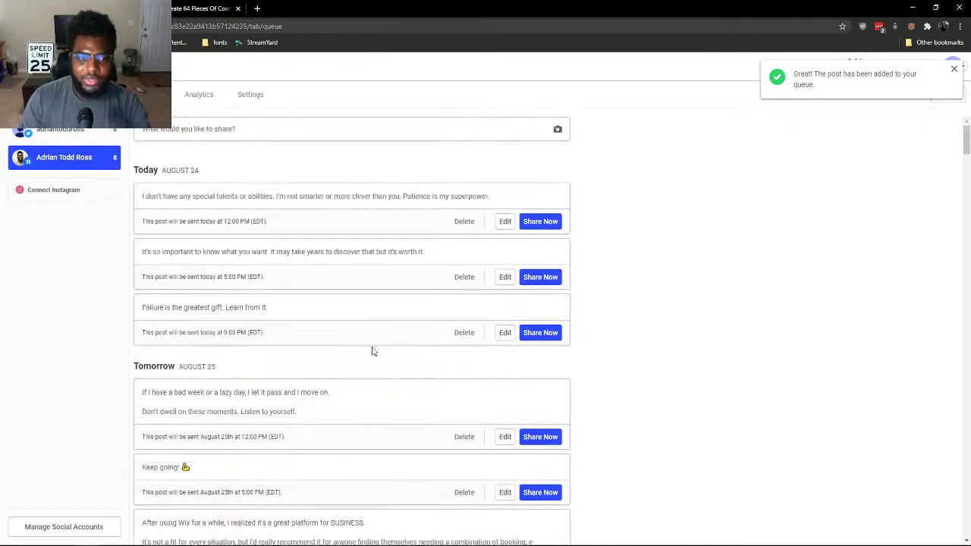
pyautogui.click(243, 135)
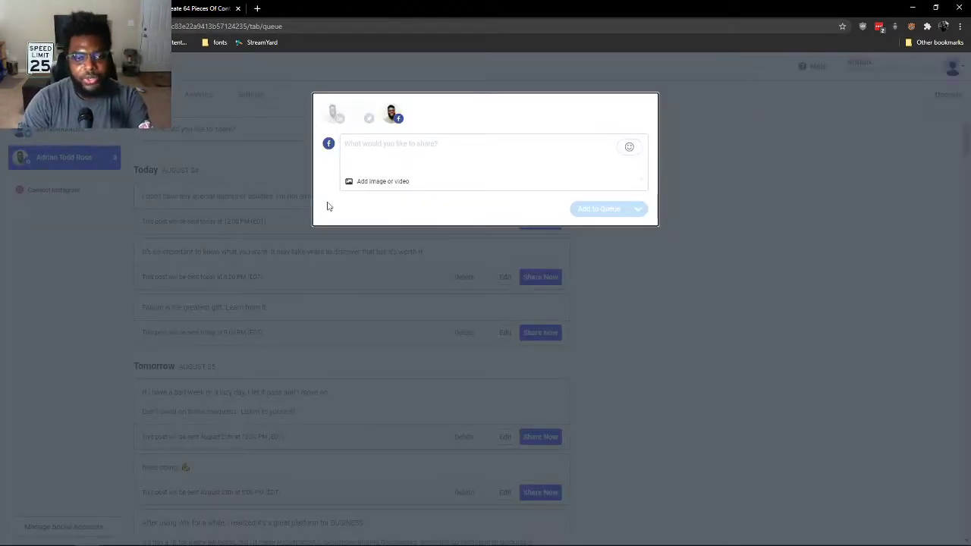
pyautogui.click(416, 143)
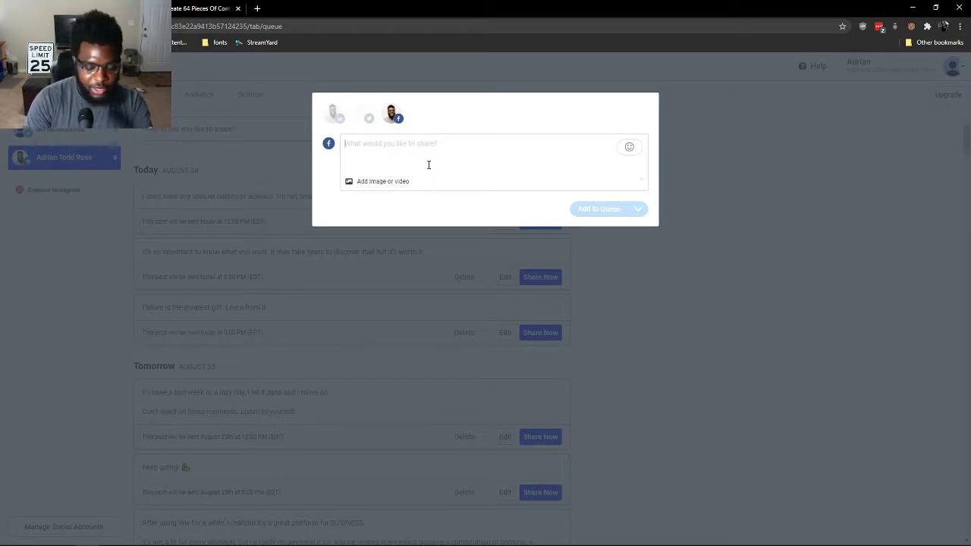
pyautogui.write("Don't judge yourself for")
pyautogui.press('BackSpace')
pyautogui.press('BackSpace')
pyautogui.press('BackSpace')
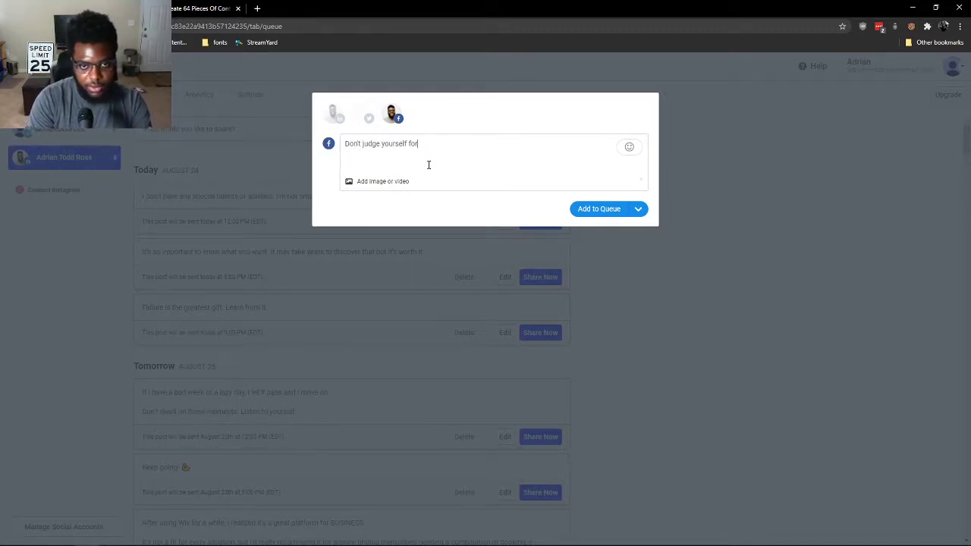
pyautogui.write('not bei')
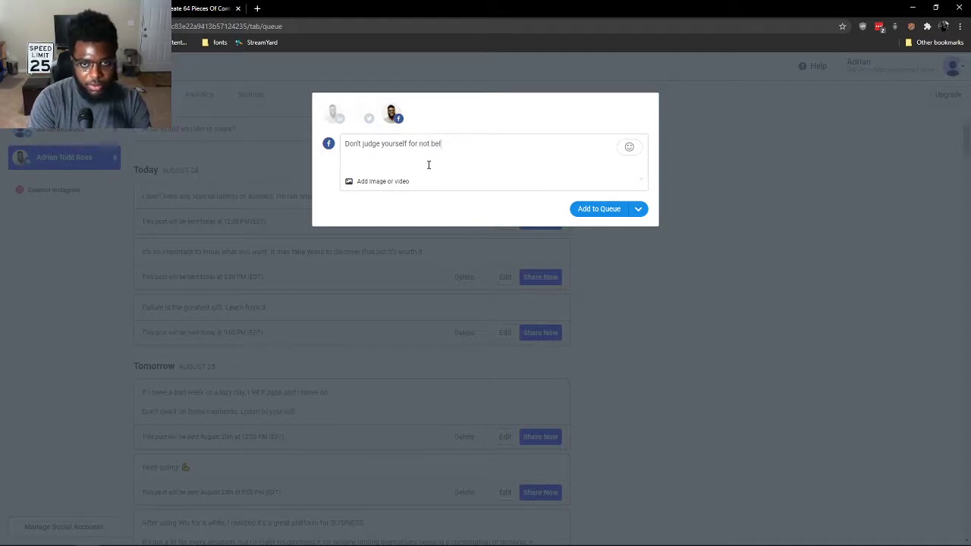
pyautogui.write('ng able to live up to the expe')
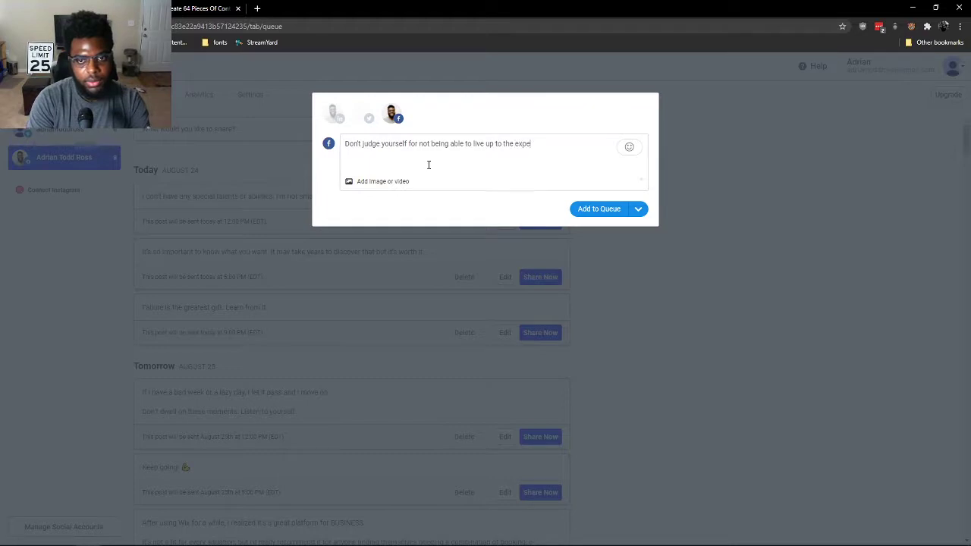
pyautogui.write('ctations of other')
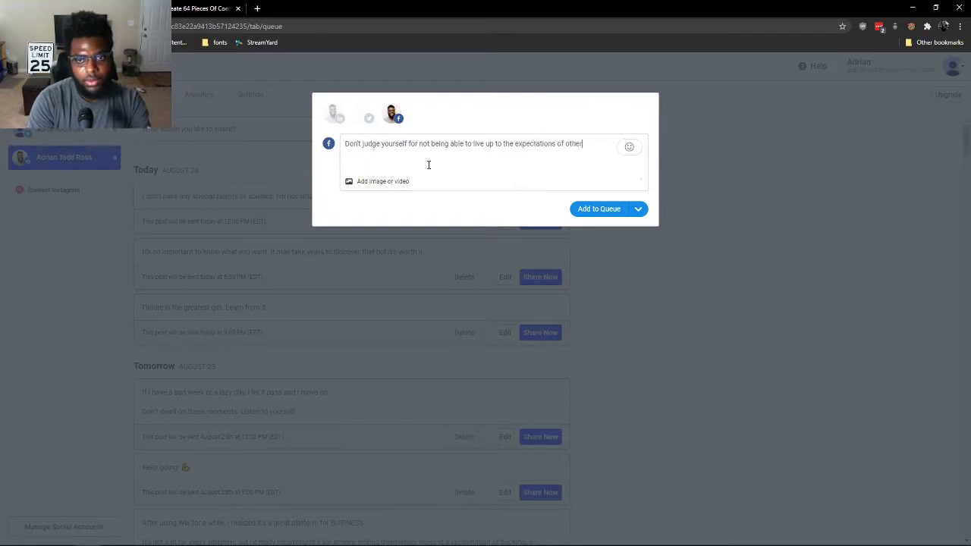
pyautogui.write('s. This is all ab')
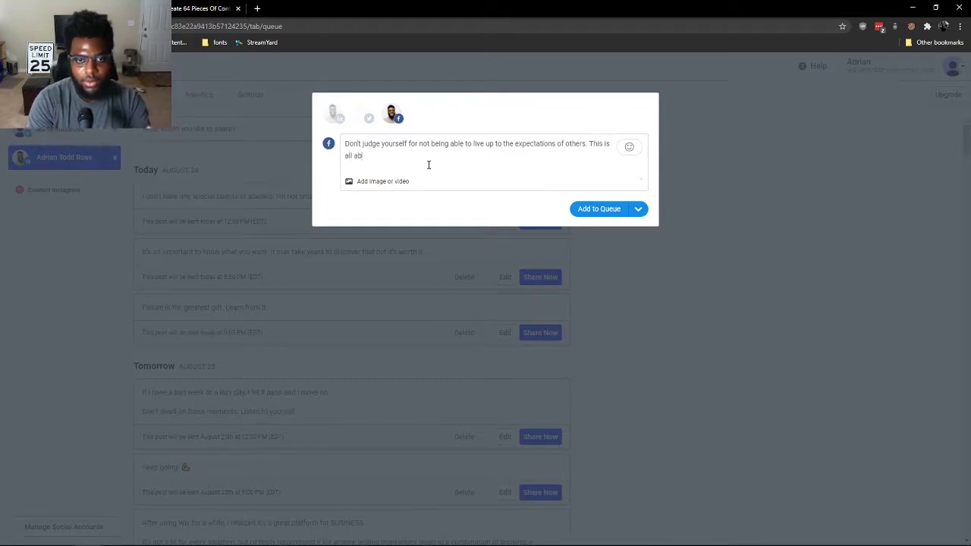
pyautogui.write('out you')
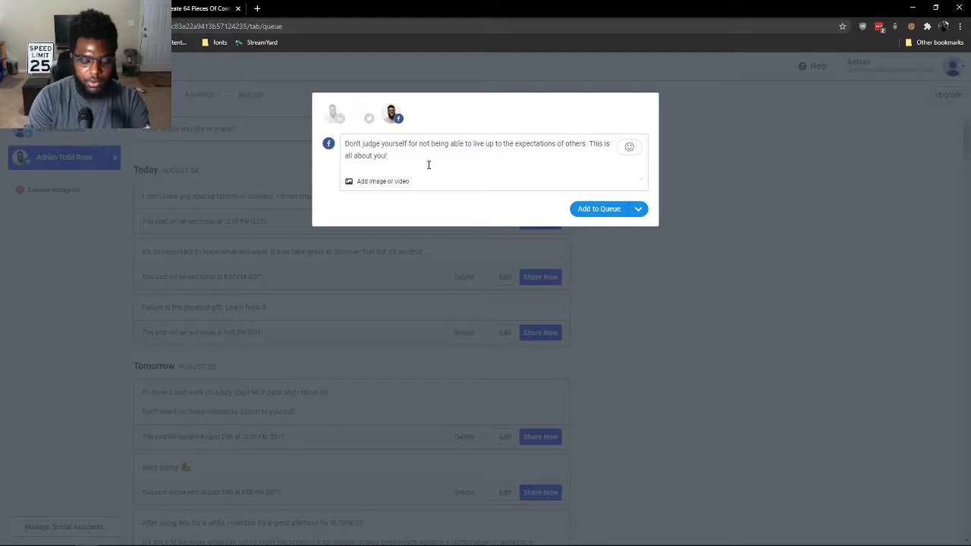
pyautogui.write('!')
# - Add a second paragraph reading "Take care of yourself." and add the post to the Facebook queue
pyautogui.press('Return')
pyautogui.press('Return')
pyautogui.write('Take care of yourself.')
pyautogui.click(592, 238)
# - Edit the queued August 26, 9:00 PM post to end with a red heart emoji and save it
pyautogui.scroll(-5, 393, 424)
pyautogui.scroll(-5, 393, 423)
pyautogui.scroll(1, 308, 264)
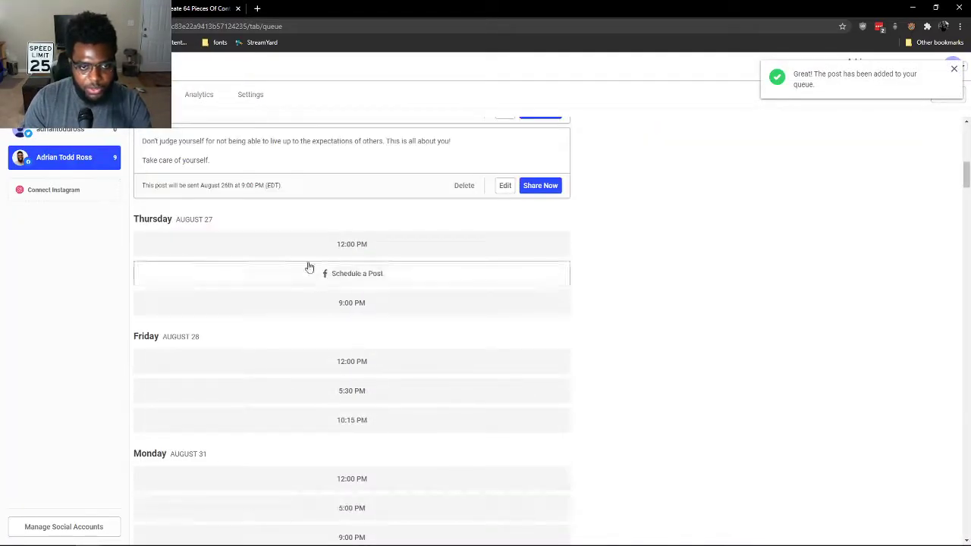
pyautogui.click(506, 189)
pyautogui.click(636, 119)
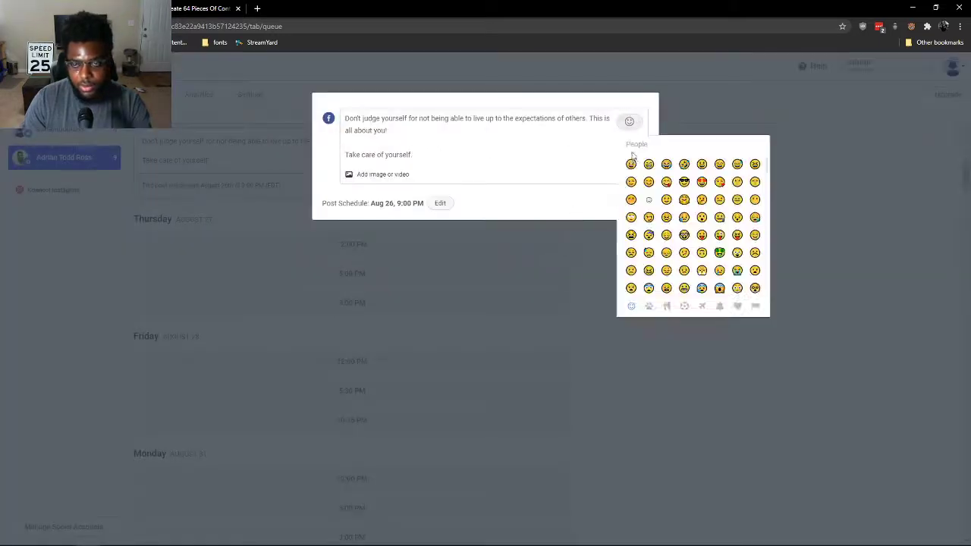
pyautogui.scroll(-6, 685, 197)
pyautogui.scroll(-15, 684, 197)
pyautogui.scroll(2, 703, 215)
pyautogui.click(702, 193)
pyautogui.click(510, 176)
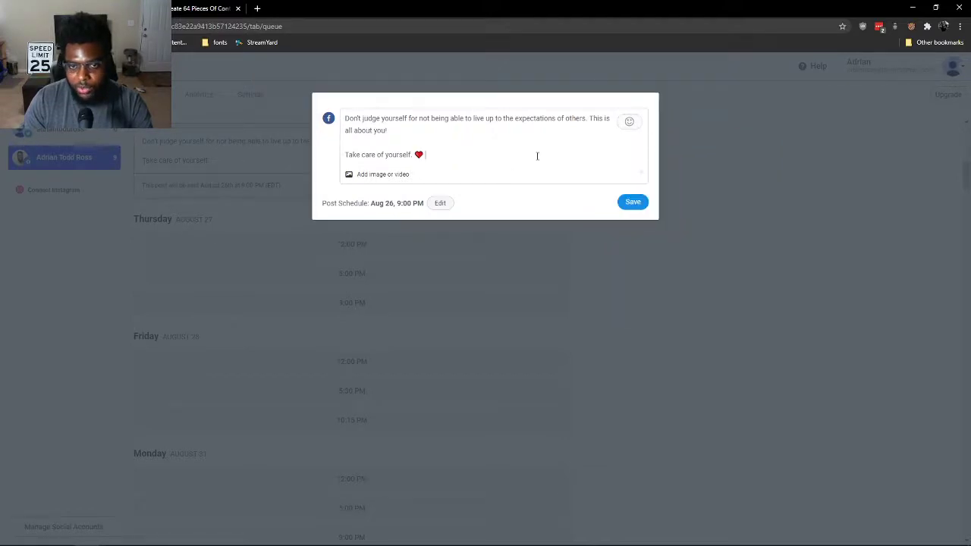
pyautogui.click(630, 202)
pyautogui.scroll(5, 553, 270)
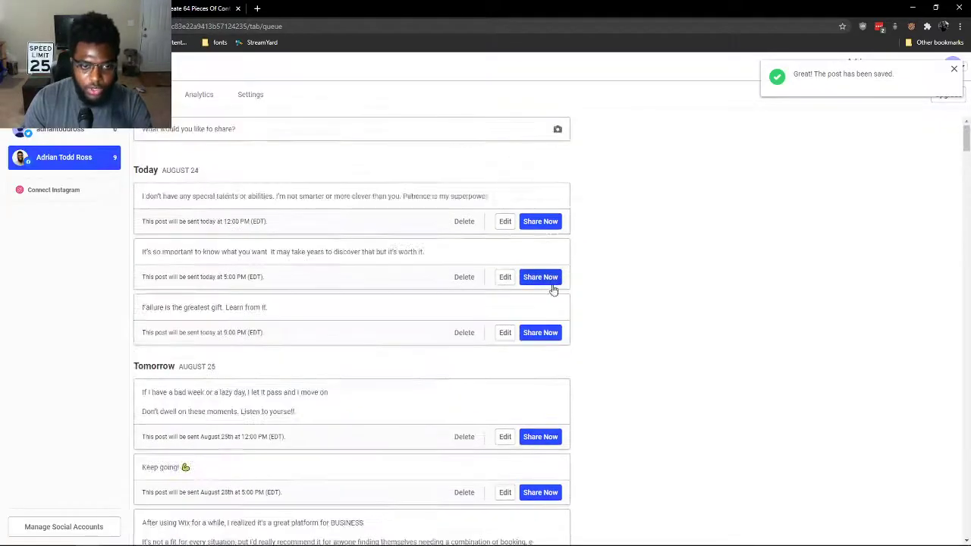
pyautogui.click(236, 135)
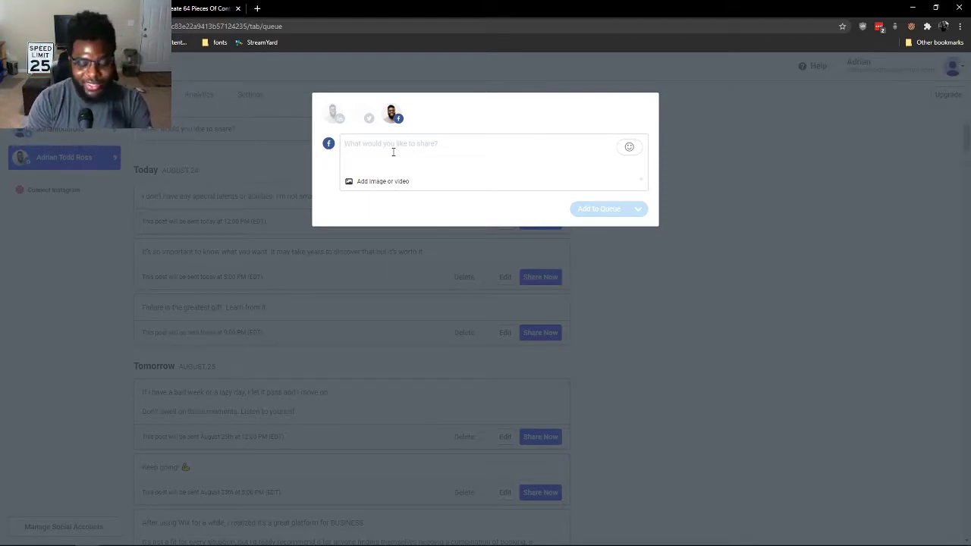
pyautogui.write('hi')
pyautogui.press('BackSpace')
pyautogui.press('BackSpace')
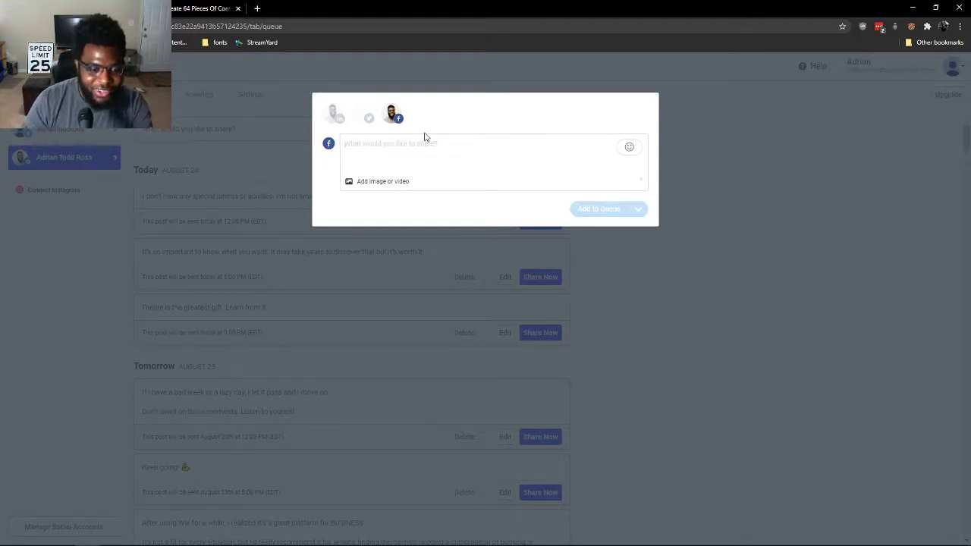
pyautogui.click(485, 297)
# - Review the Facebook queue and examine the account's sent posts from the last 30 days in the analytics
pyautogui.scroll(-3, 455, 370)
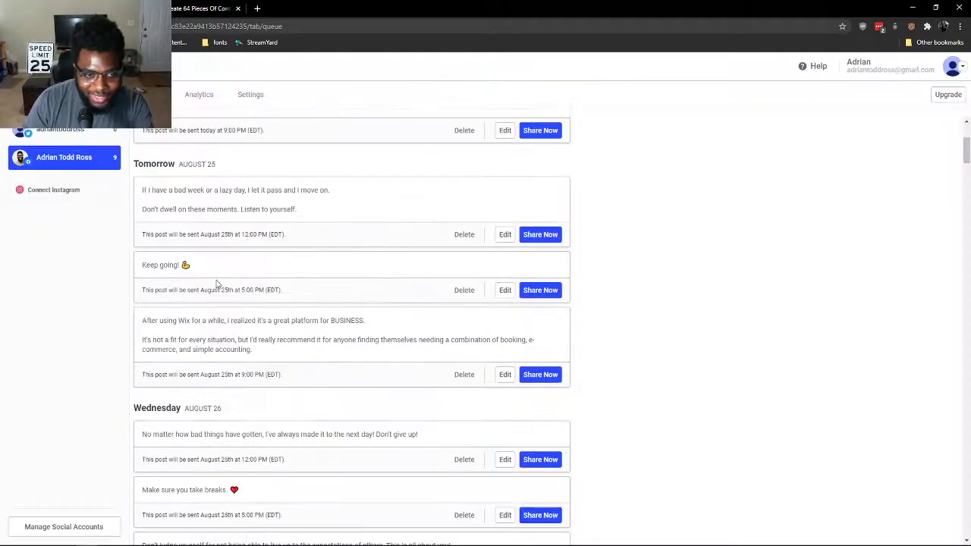
pyautogui.scroll(3, 201, 129)
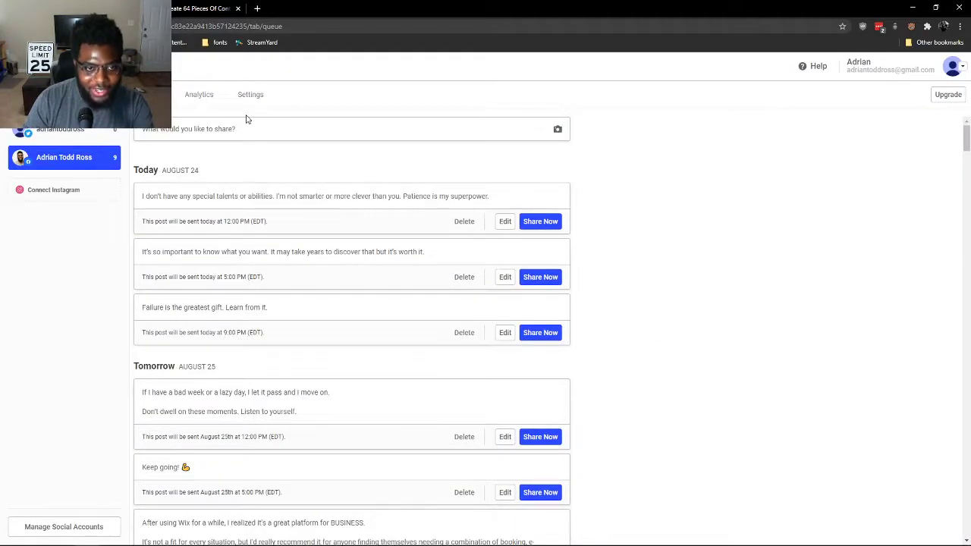
pyautogui.click(203, 100)
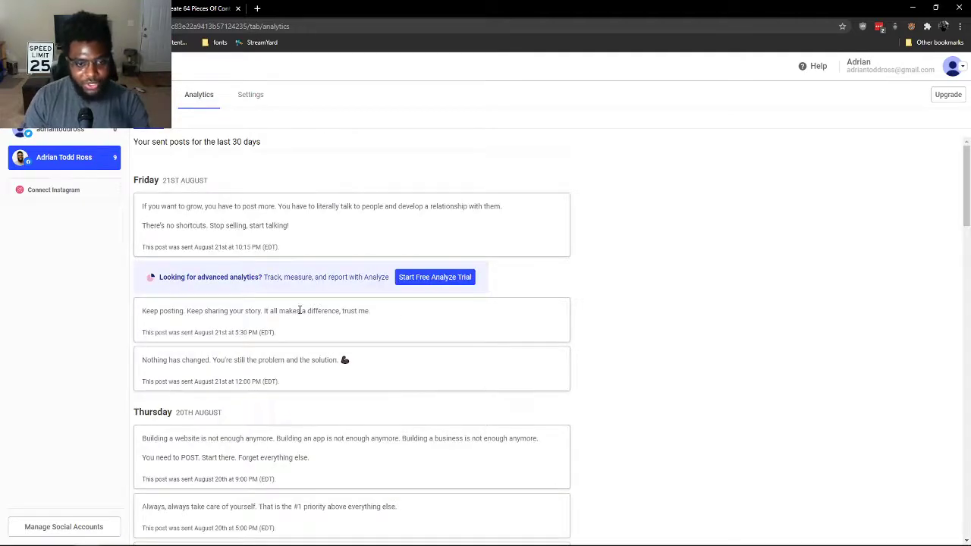
pyautogui.scroll(-15, 383, 273)
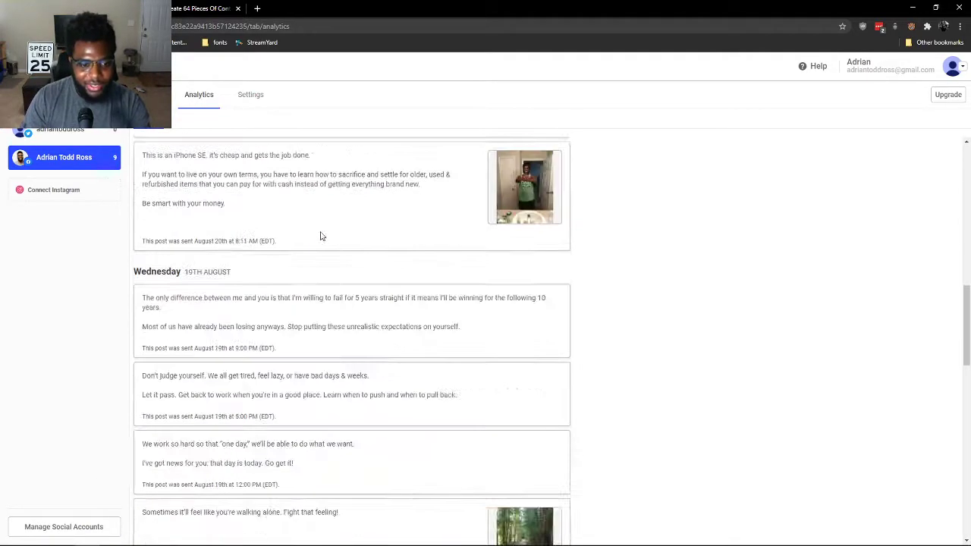
pyautogui.scroll(3, 286, 176)
pyautogui.scroll(-8, 234, 247)
pyautogui.scroll(-1, 292, 323)
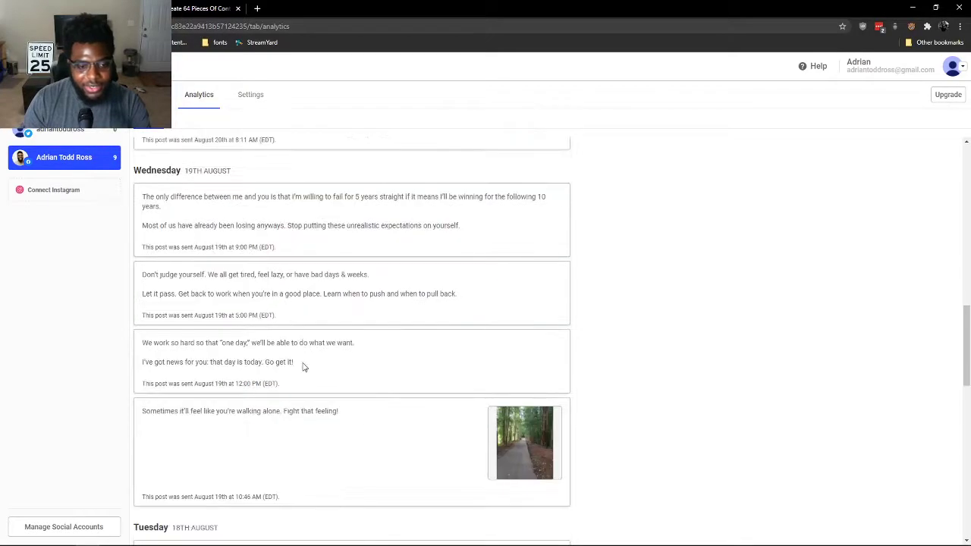
pyautogui.scroll(-4, 299, 361)
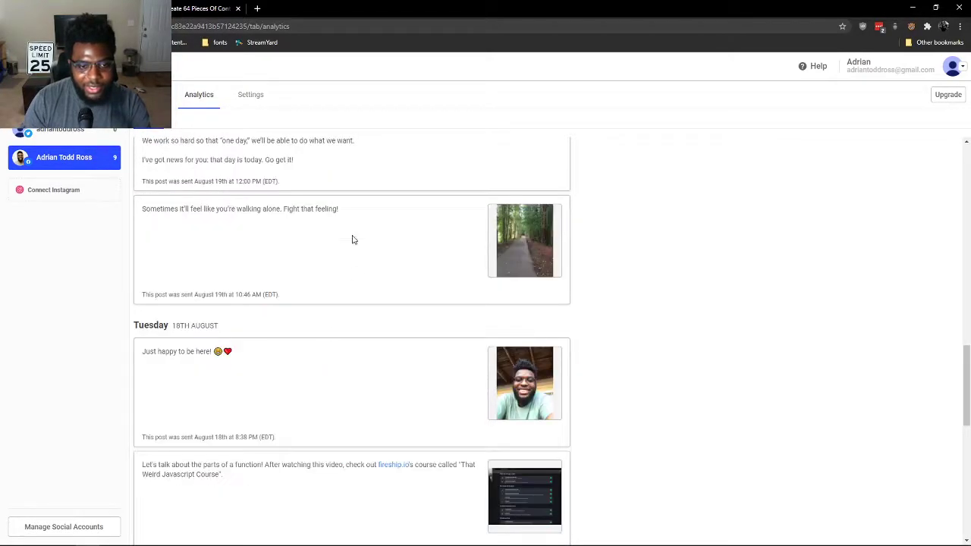
pyautogui.scroll(-10, 349, 247)
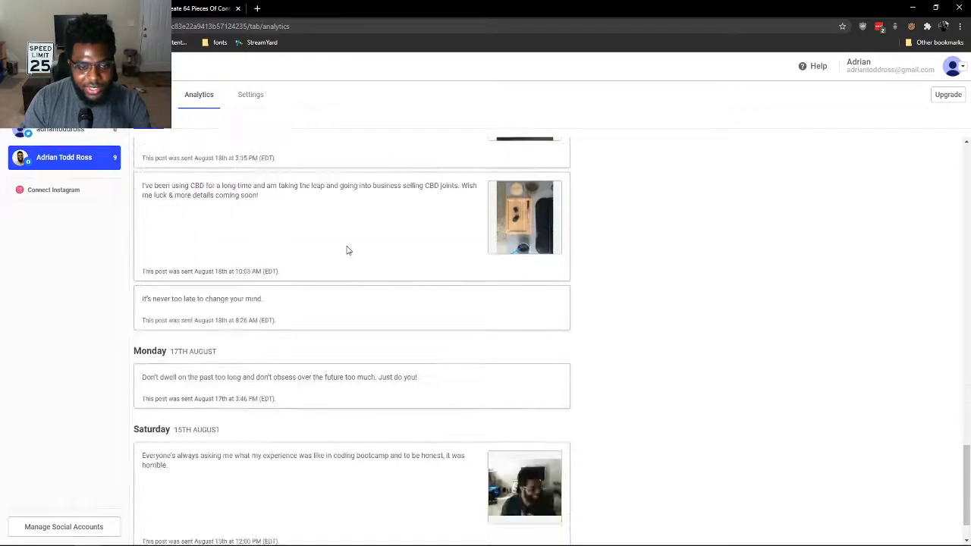
pyautogui.scroll(-2, 347, 250)
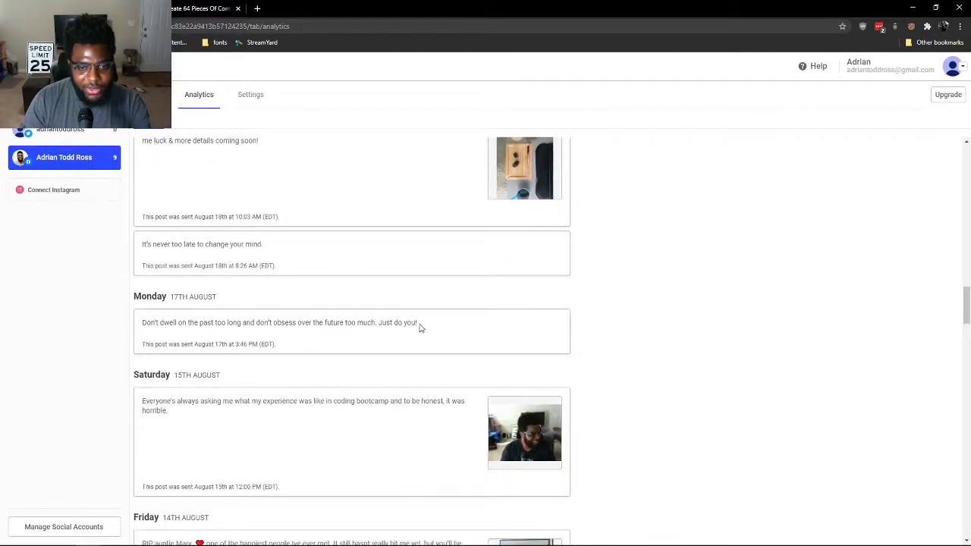
pyautogui.scroll(20, 420, 327)
pyautogui.scroll(-16, 301, 281)
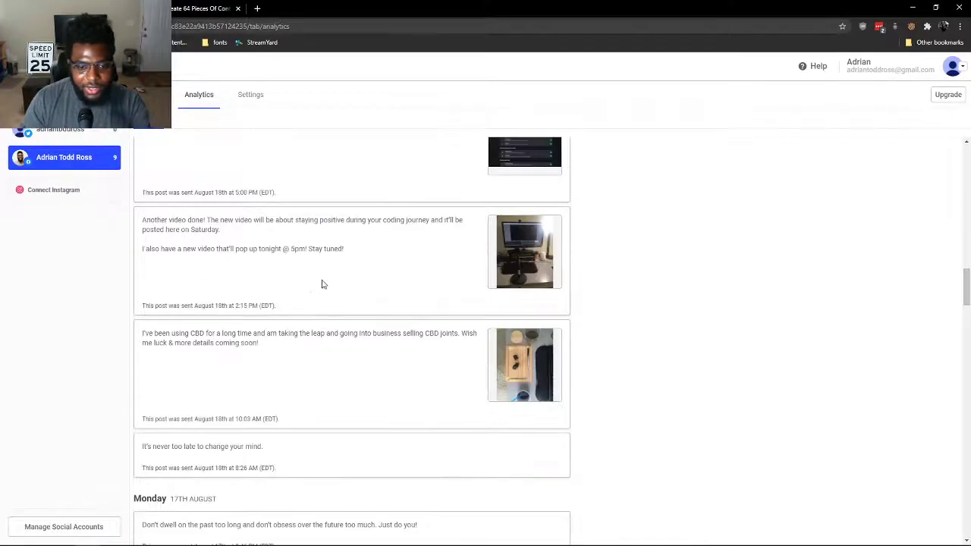
pyautogui.scroll(-15, 324, 283)
pyautogui.scroll(-6, 322, 273)
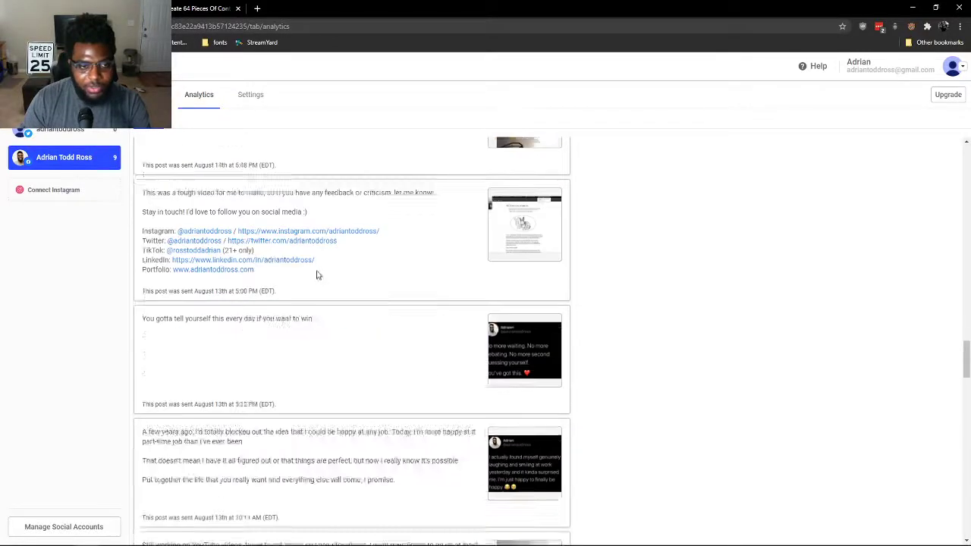
# - Write a post reading "Happiness is always the #1 priority. Don't let anything get in the way of that!" and add it to the Facebook queue
pyautogui.click(148, 94)
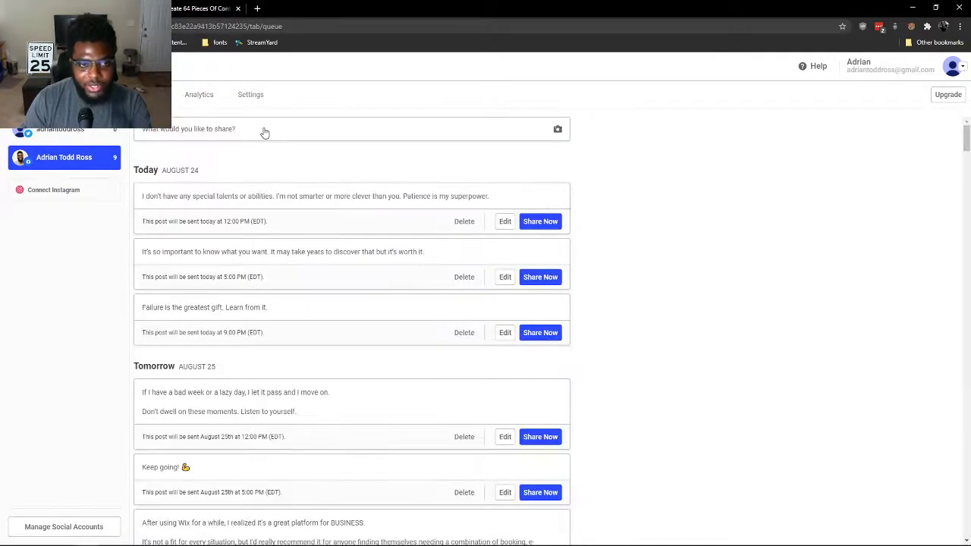
pyautogui.click(265, 132)
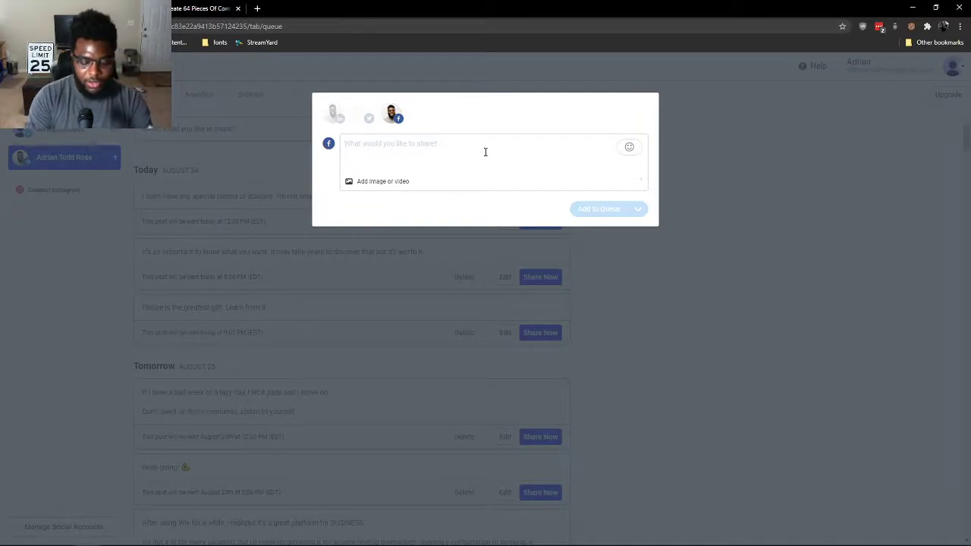
pyautogui.write('Hap')
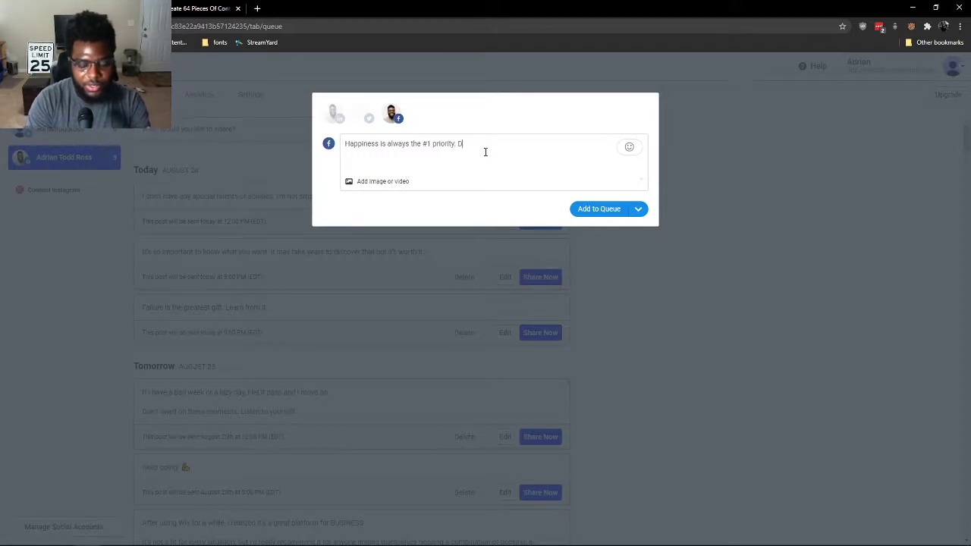
pyautogui.write("'t let anything get in the way of that!")
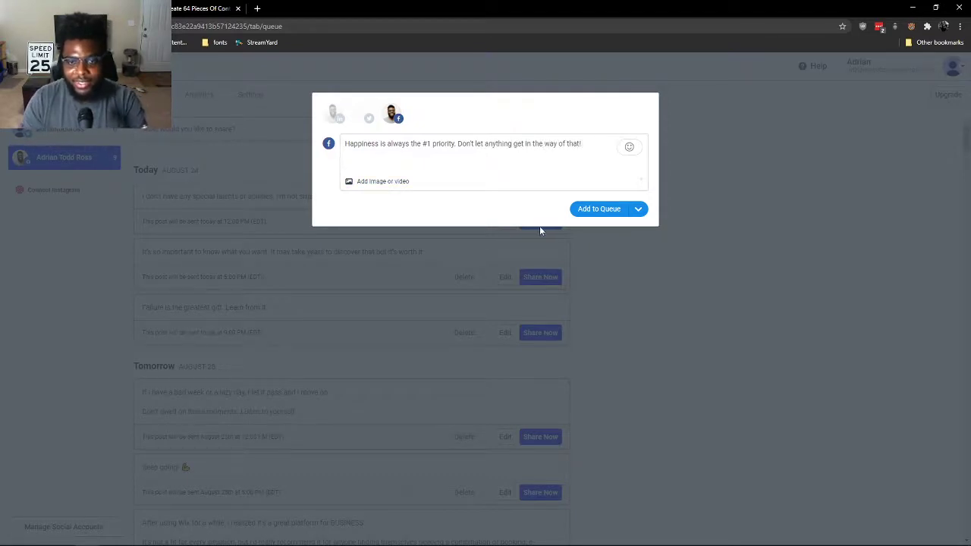
pyautogui.click(604, 210)
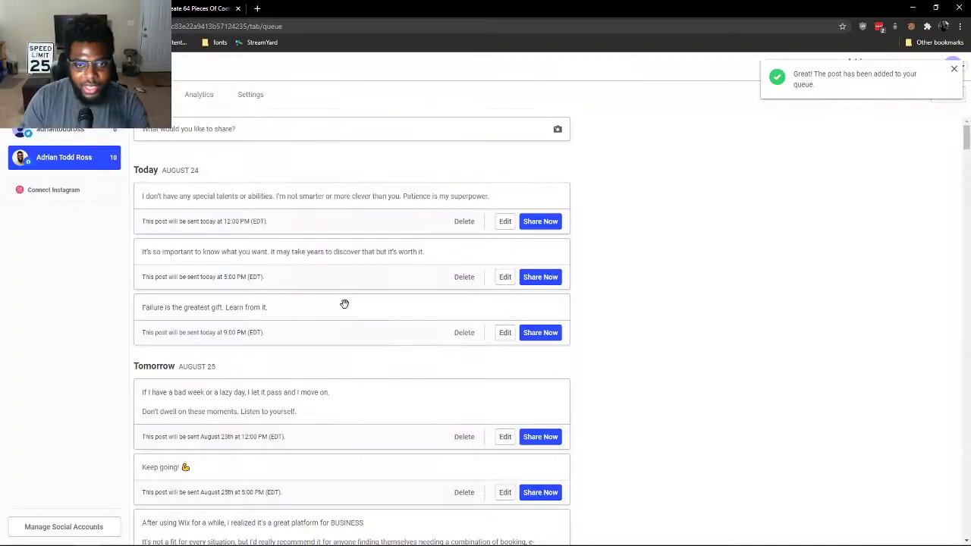
# - Review the scheduled posts in the Facebook queue and open the account's settings
pyautogui.scroll(-15, 304, 300)
pyautogui.scroll(15, 303, 300)
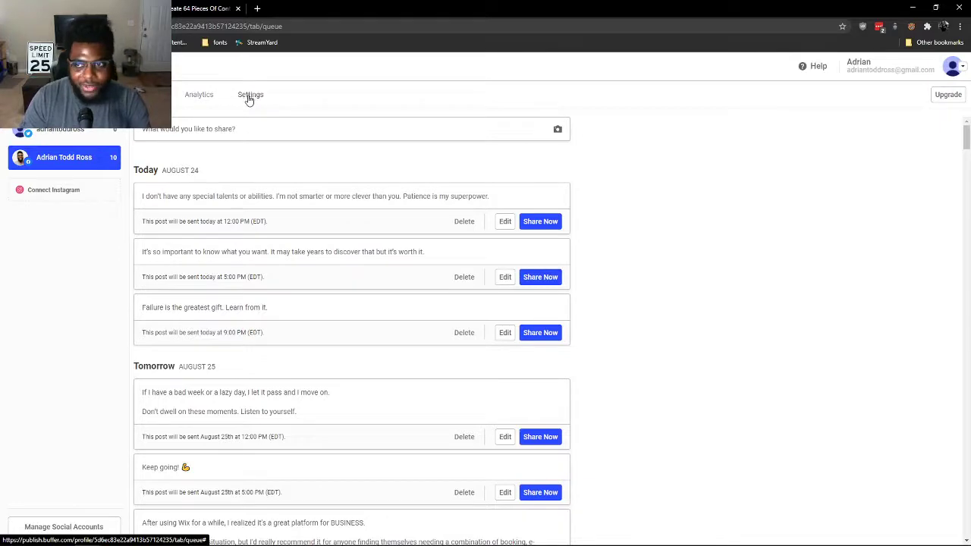
pyautogui.scroll(-3, 300, 206)
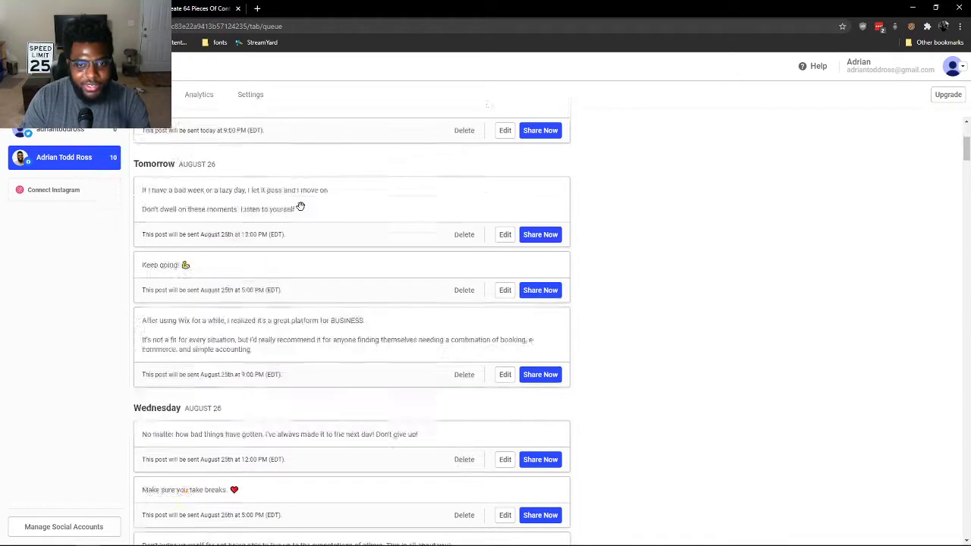
pyautogui.scroll(-7, 300, 206)
pyautogui.scroll(10, 267, 223)
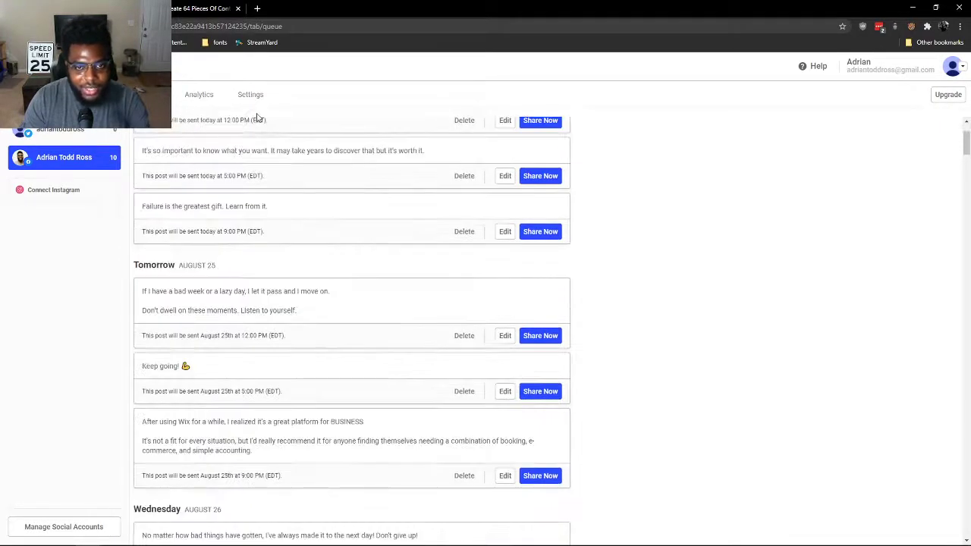
pyautogui.scroll(2, 256, 122)
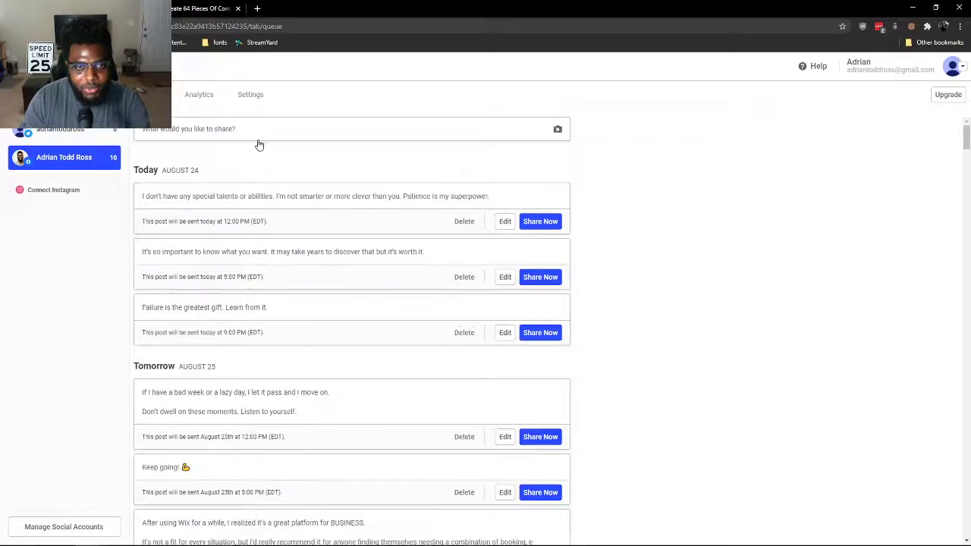
pyautogui.click(258, 97)
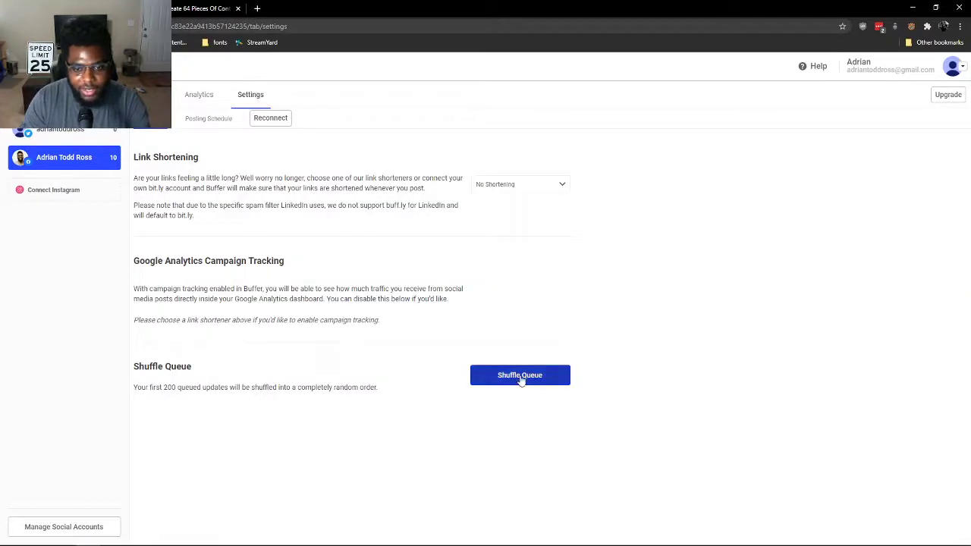
# - Shuffle the Facebook account's queued posts into a random order and review the reordered queue
pyautogui.click(521, 377)
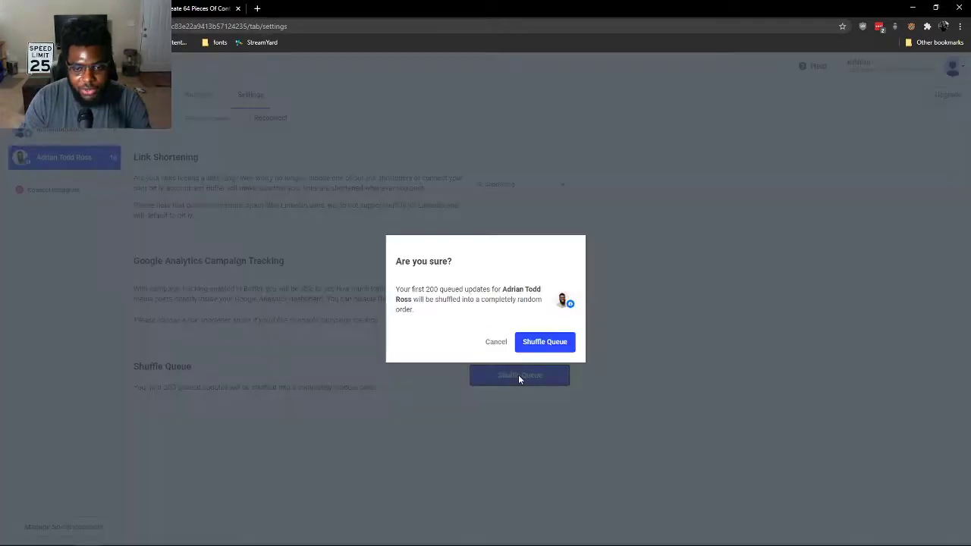
pyautogui.click(554, 348)
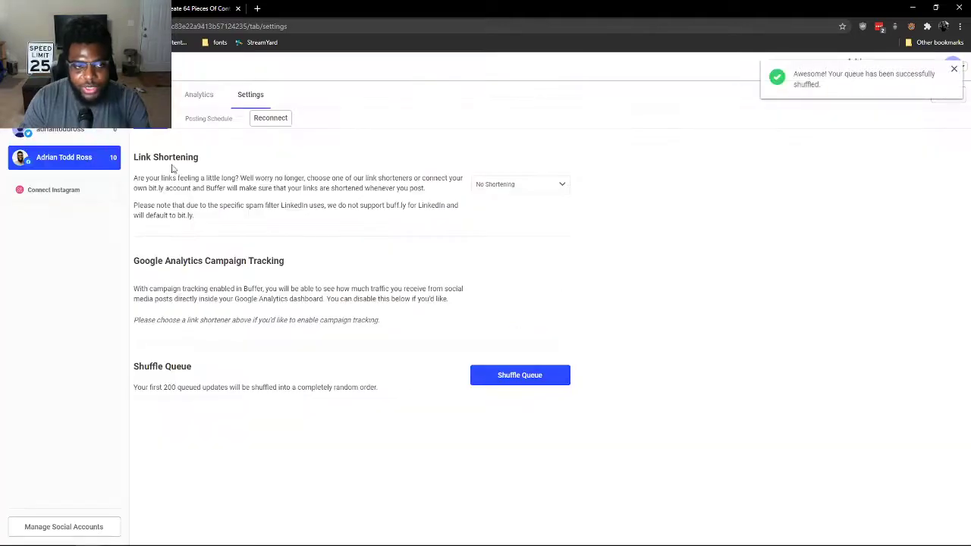
pyautogui.click(150, 94)
pyautogui.scroll(-15, 258, 235)
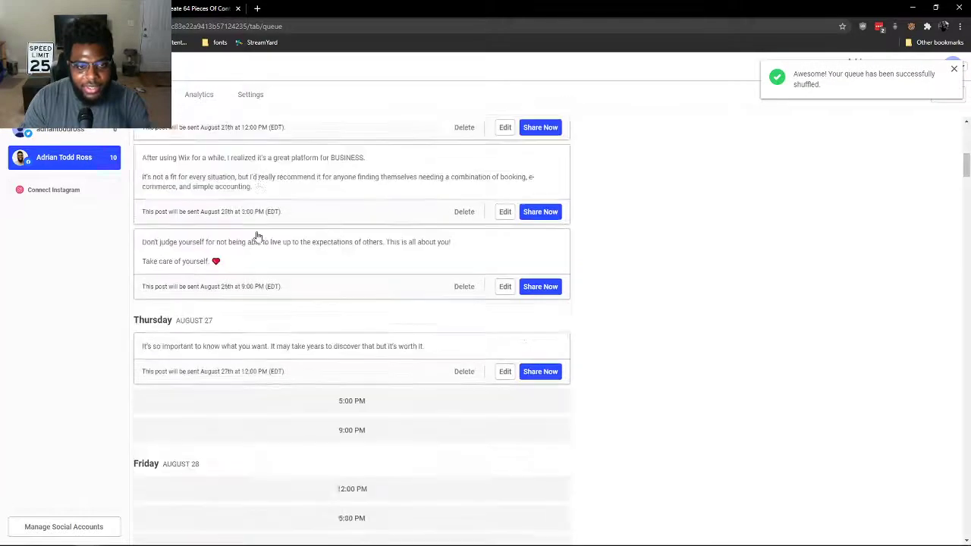
pyautogui.scroll(15, 258, 235)
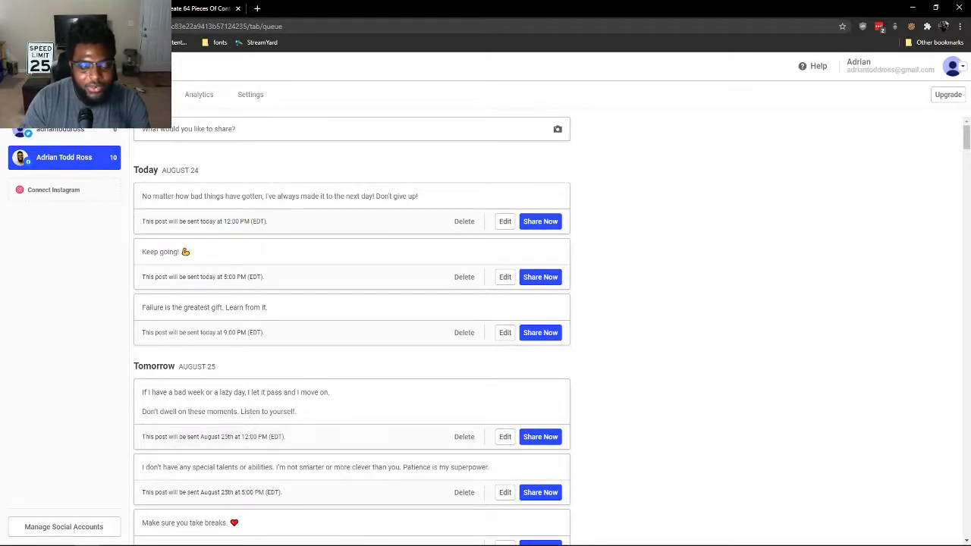
# - Switch to the LinkedIn account's queue and examine its scheduled posts and open time slots from August 24 to 28
pyautogui.click(64, 98)
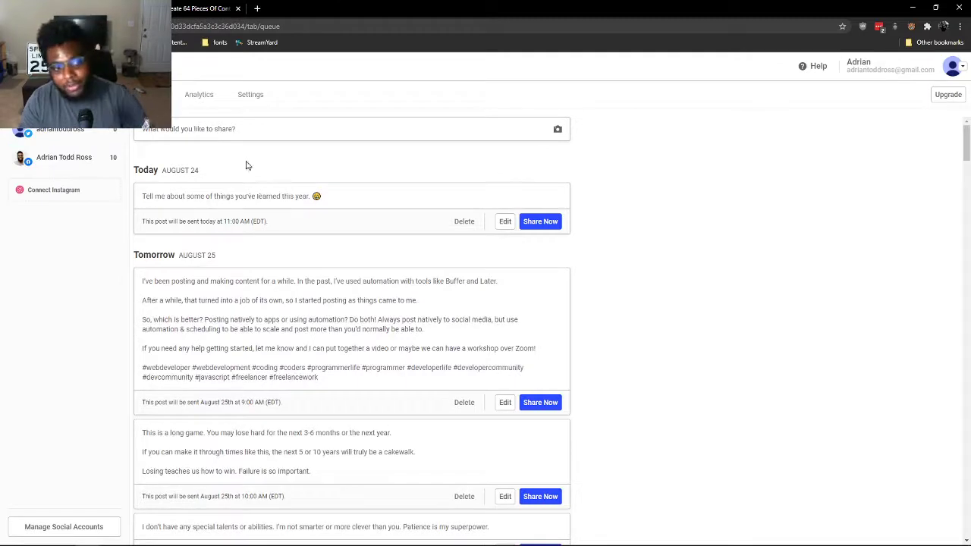
pyautogui.click(245, 126)
pyautogui.click(717, 301)
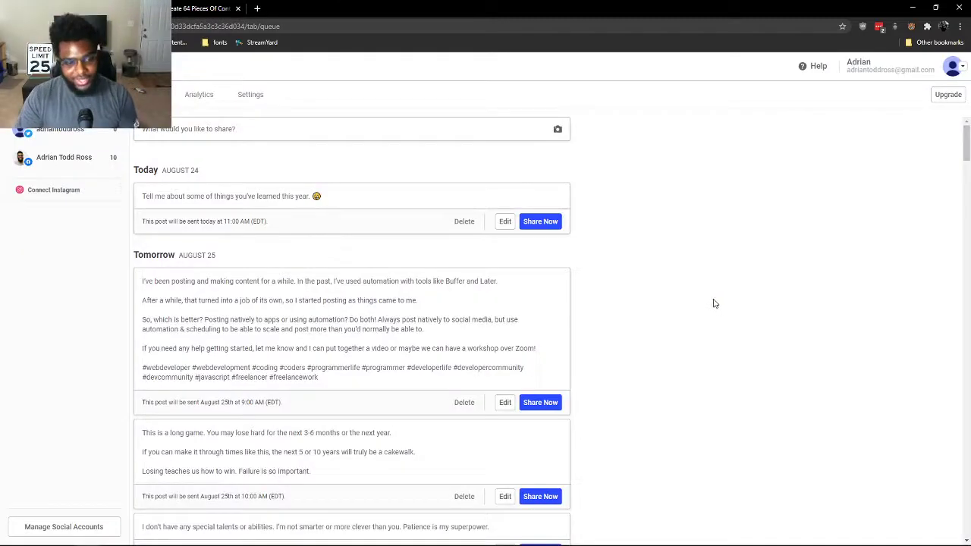
pyautogui.scroll(-4, 340, 423)
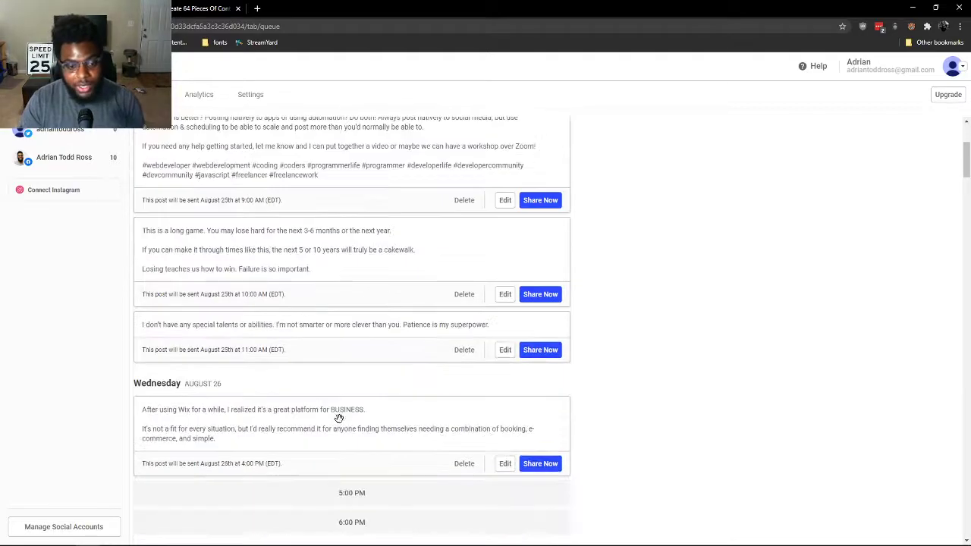
pyautogui.scroll(4, 347, 420)
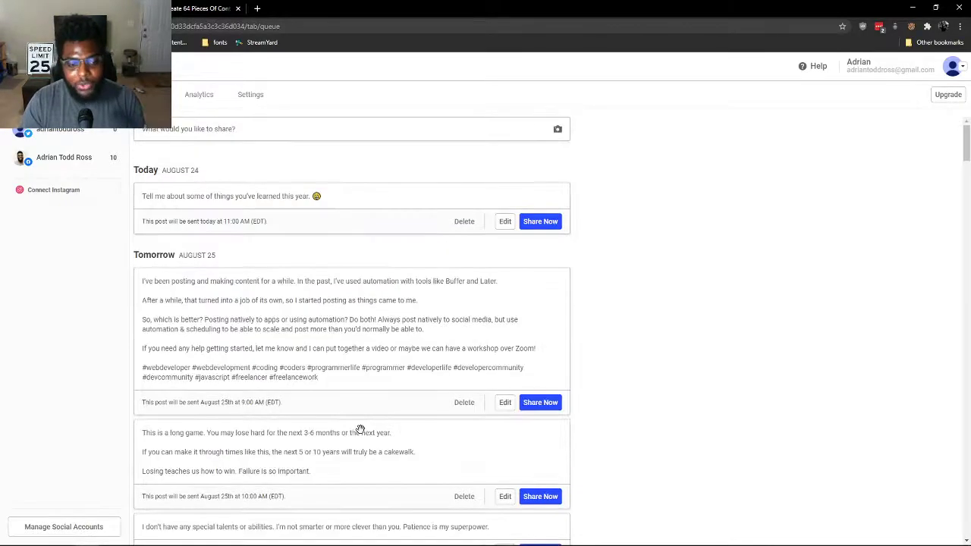
pyautogui.scroll(-5, 364, 433)
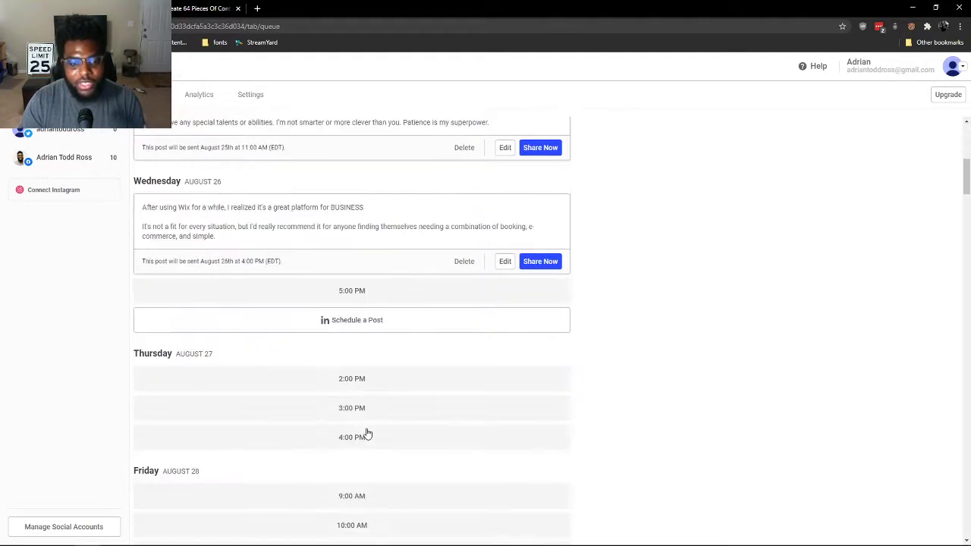
pyautogui.scroll(4, 365, 433)
pyautogui.scroll(-1, 305, 357)
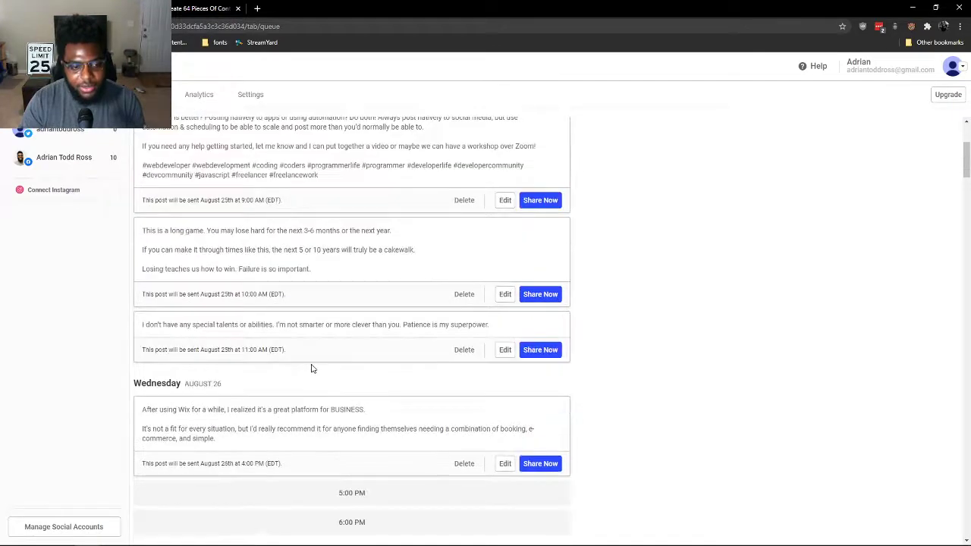
pyautogui.scroll(2, 316, 367)
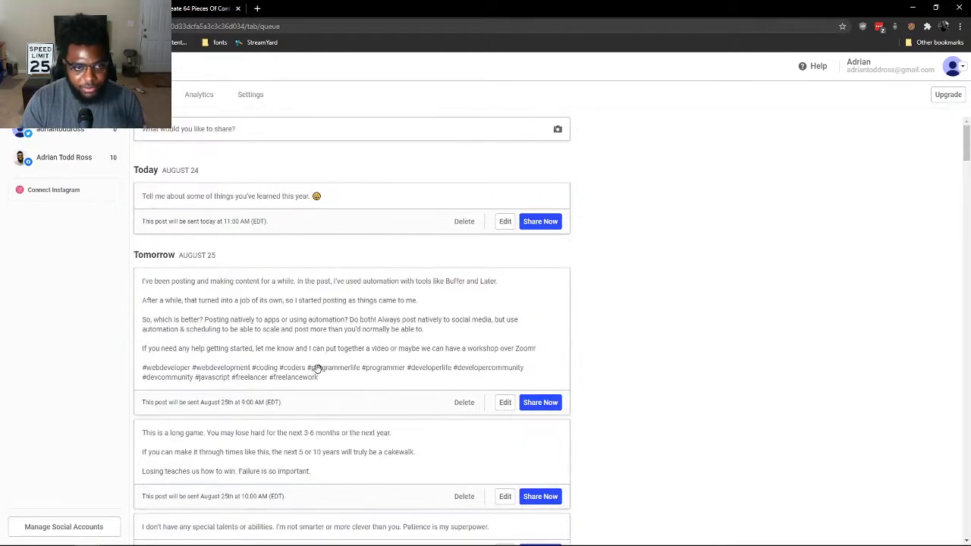
pyautogui.click(205, 131)
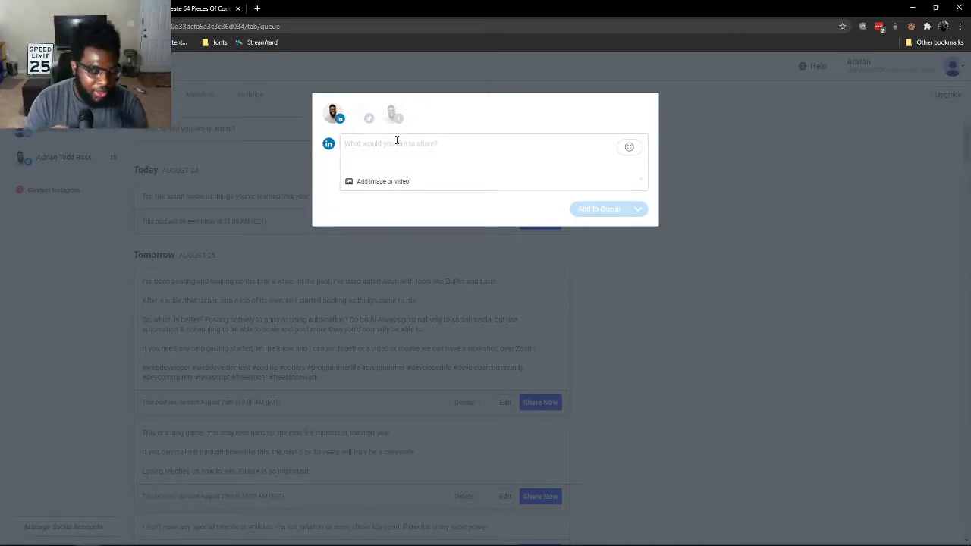
pyautogui.click(219, 46)
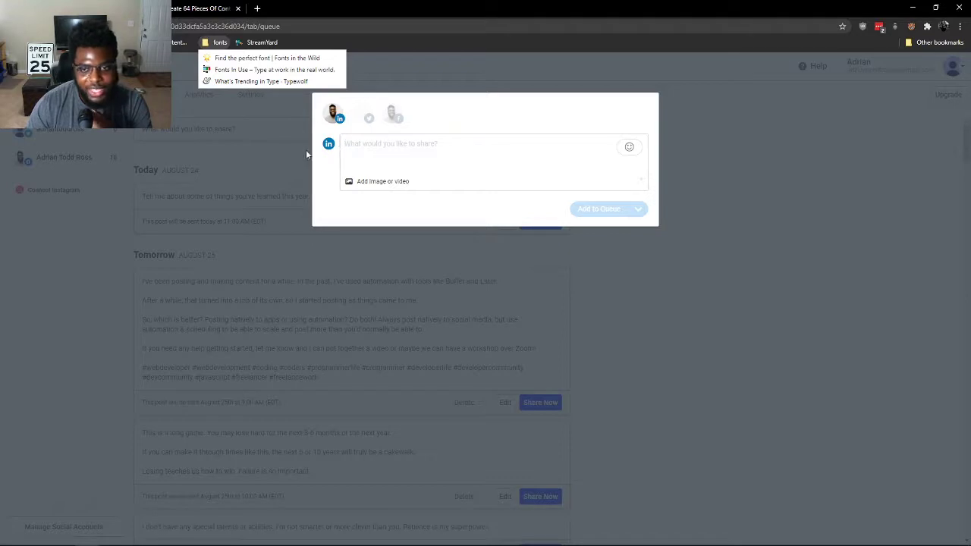
pyautogui.click(267, 153)
pyautogui.click(265, 154)
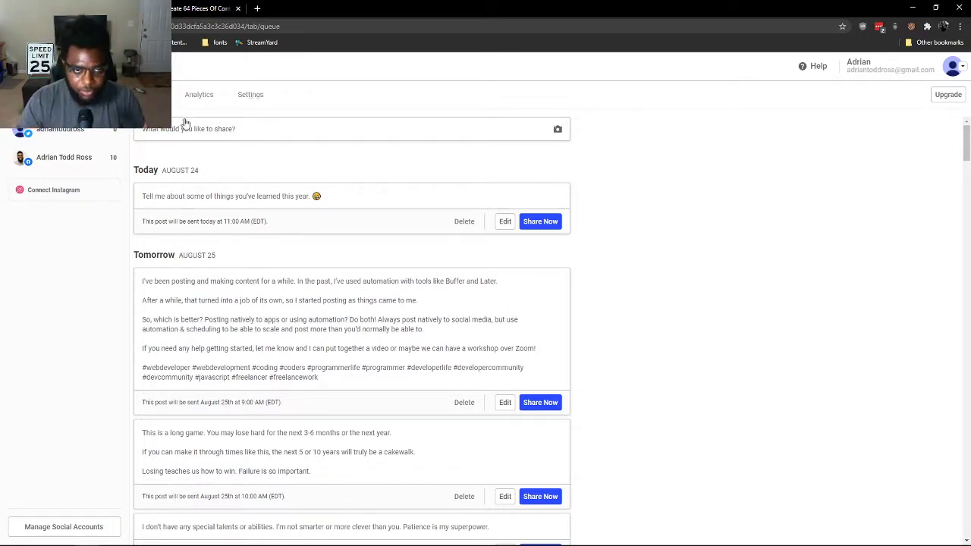
pyautogui.click(252, 130)
pyautogui.click(277, 130)
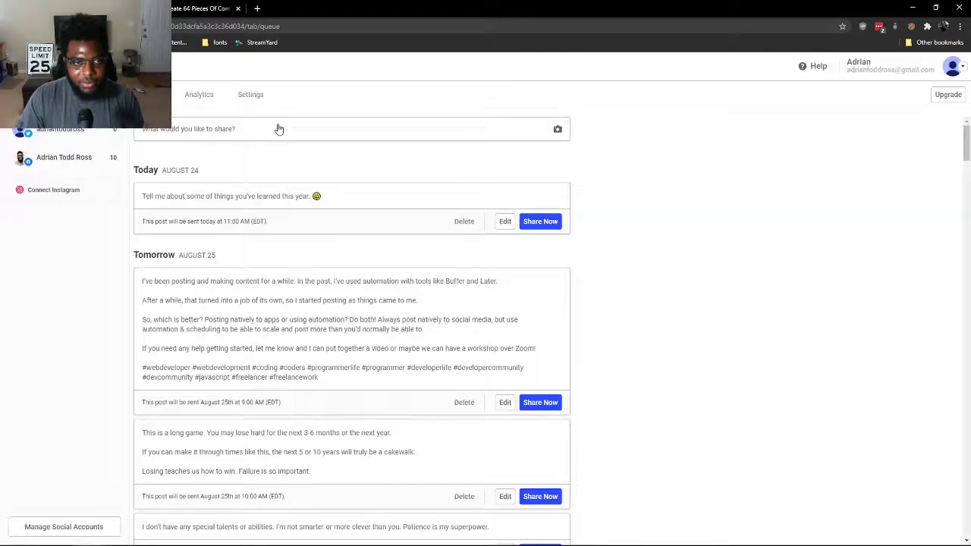
# - Open LinkedIn in a new browser tab and open the post about developers being too envious of others from the notifications
pyautogui.click(257, 8)
pyautogui.write('linkedin')
pyautogui.press('Return')
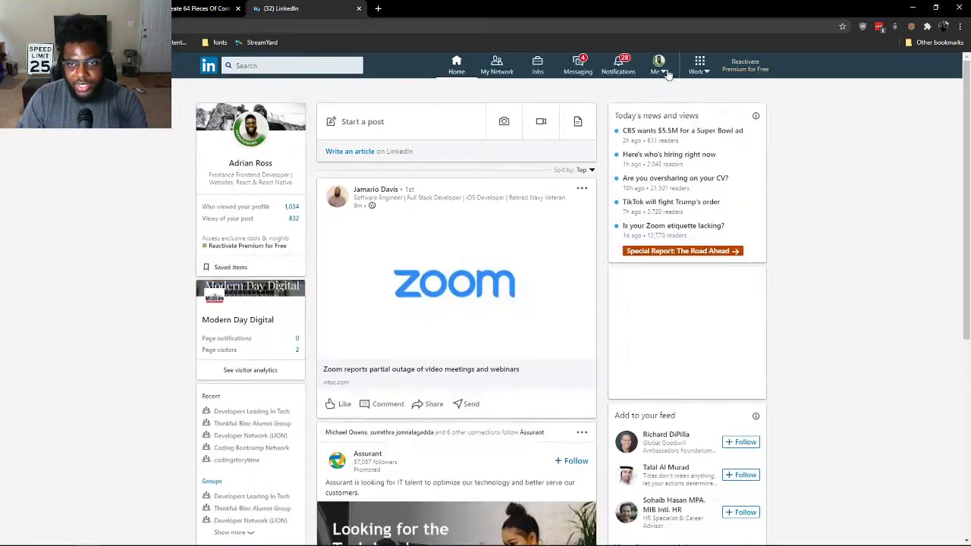
pyautogui.click(620, 69)
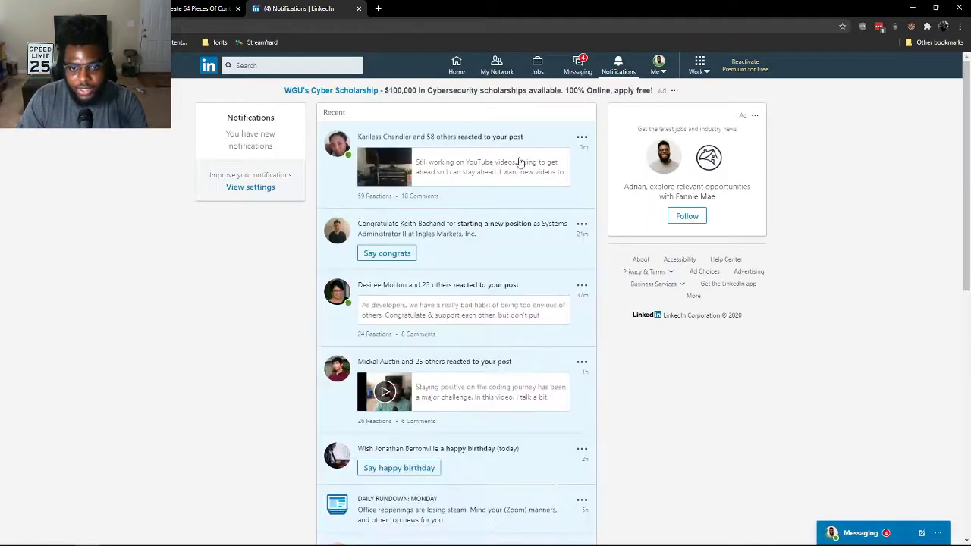
pyautogui.scroll(-1, 516, 164)
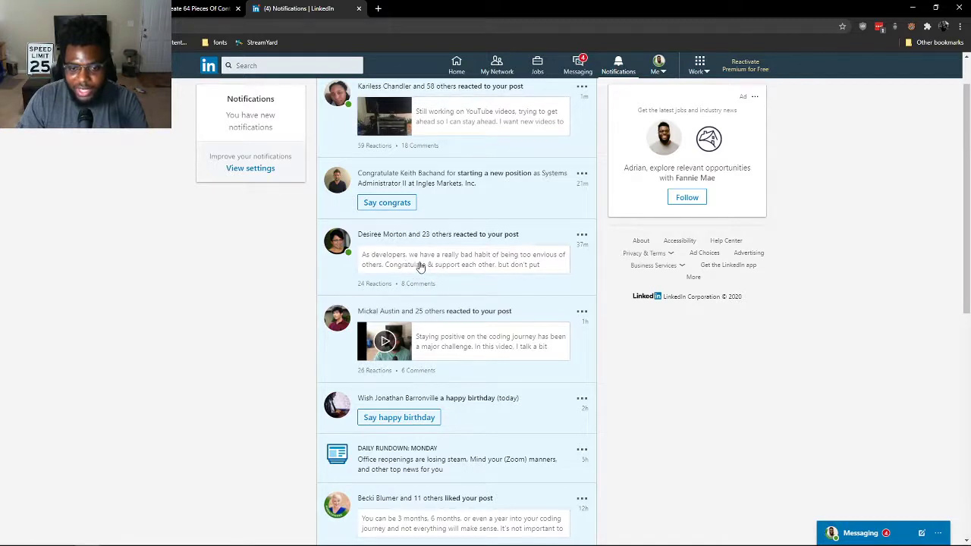
pyautogui.click(421, 266)
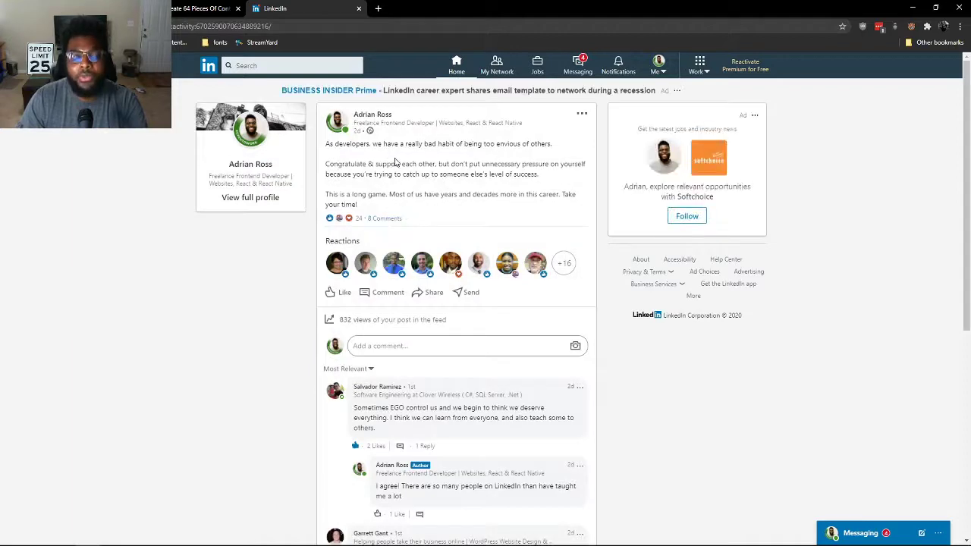
# - Examine the text, reactions and comments of the post about developers being too envious of others
pyautogui.scroll(-1, 434, 158)
pyautogui.scroll(1, 508, 154)
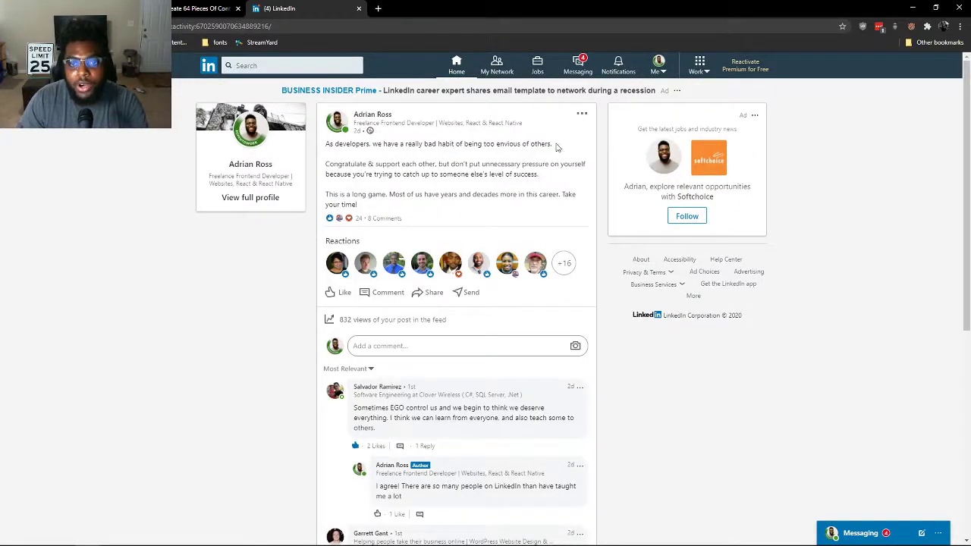
pyautogui.moveTo(555, 144); pyautogui.dragTo(481, 143)
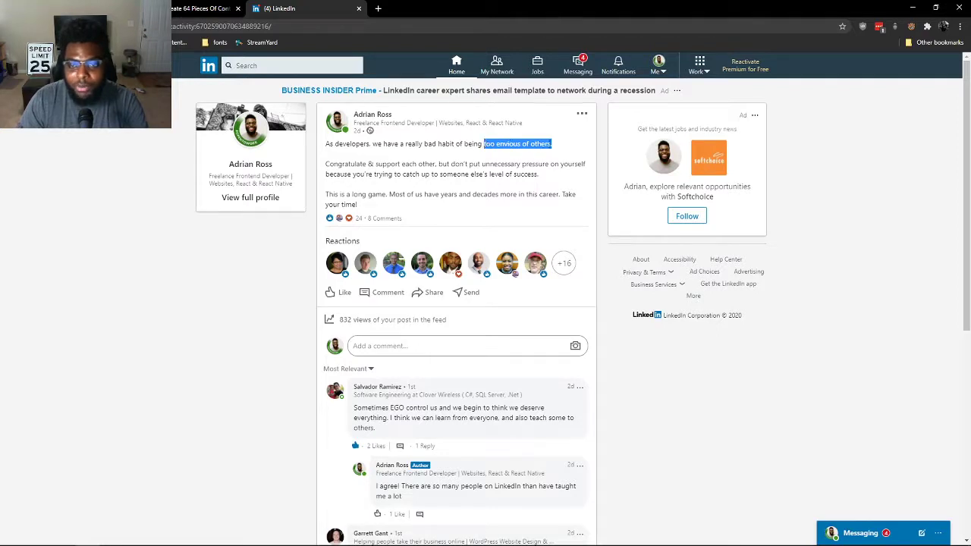
pyautogui.click(554, 145)
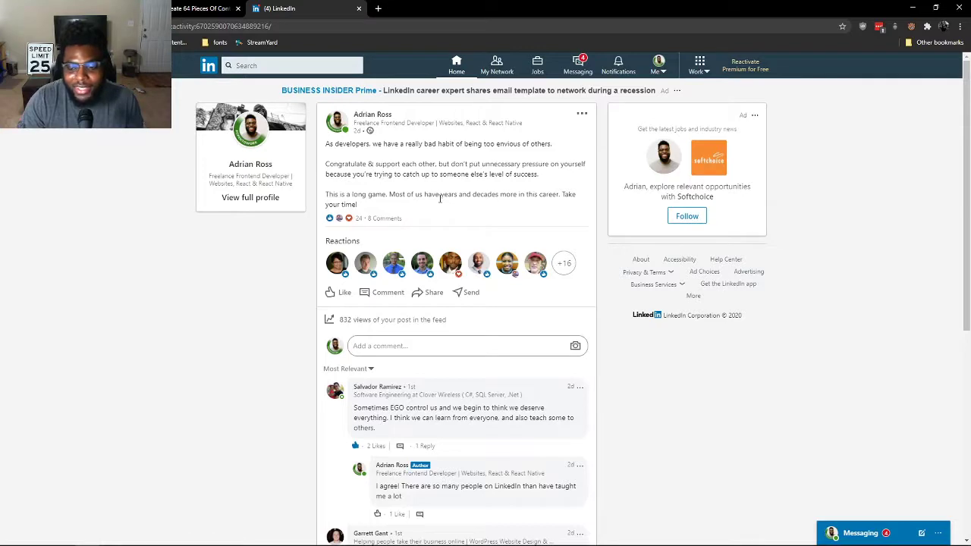
pyautogui.scroll(-5, 471, 212)
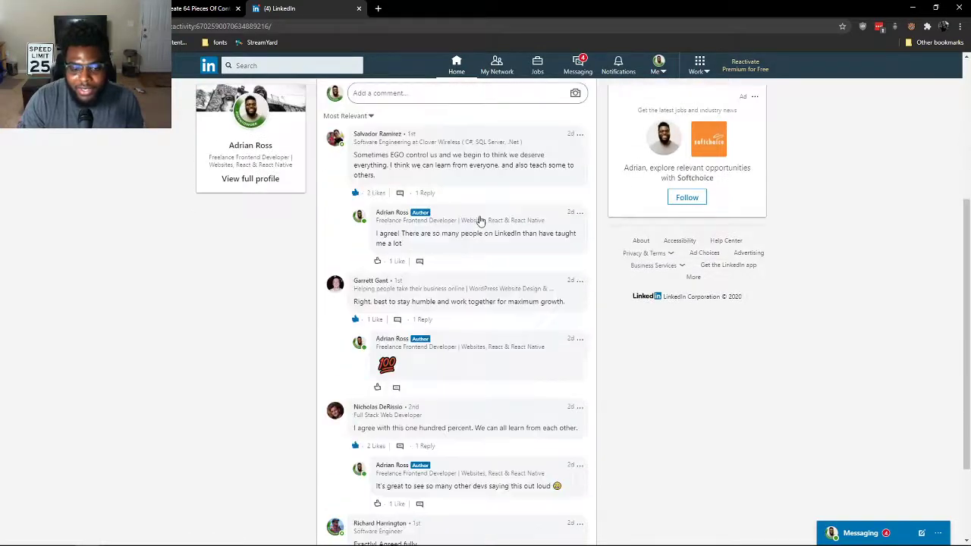
pyautogui.scroll(2, 493, 216)
pyautogui.scroll(-2, 500, 216)
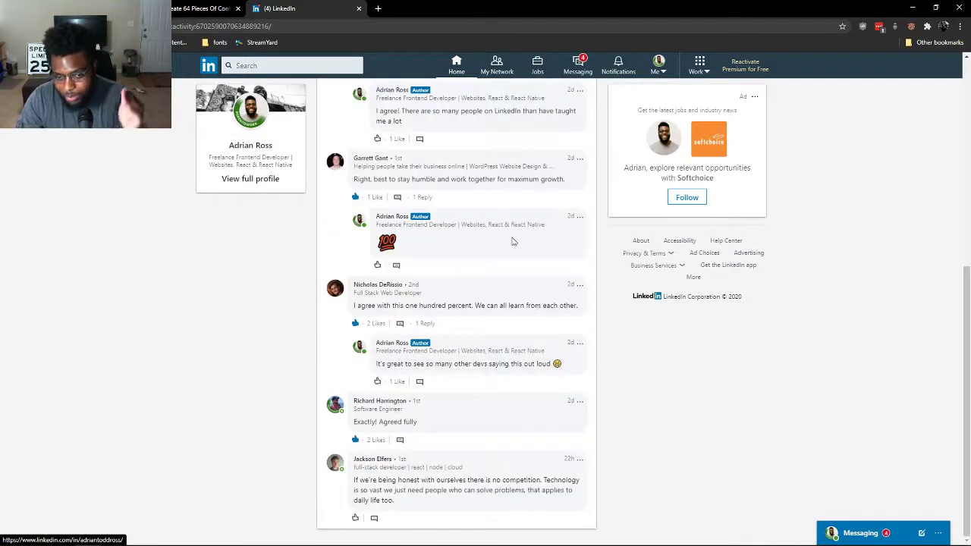
pyautogui.scroll(4, 513, 239)
pyautogui.scroll(3, 513, 245)
pyautogui.scroll(-6, 520, 243)
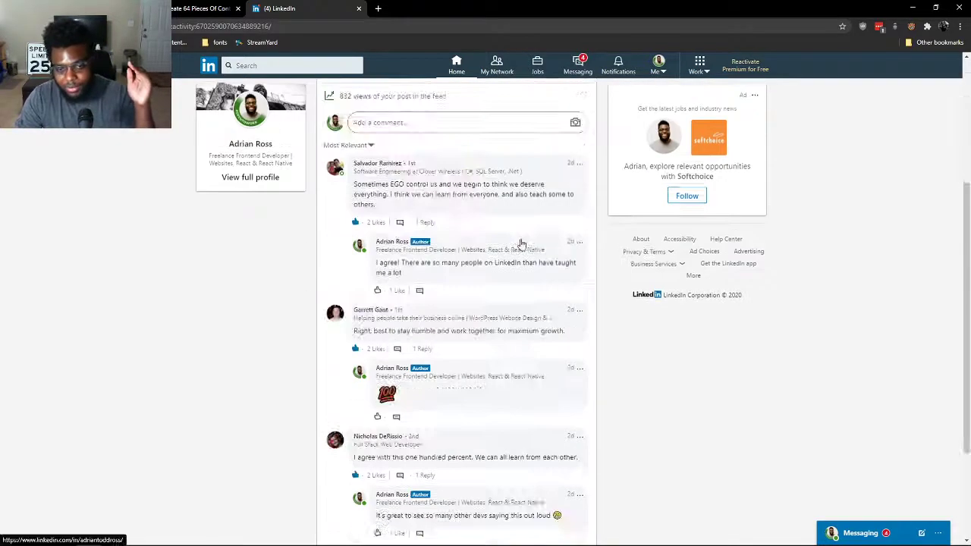
pyautogui.scroll(-1, 527, 240)
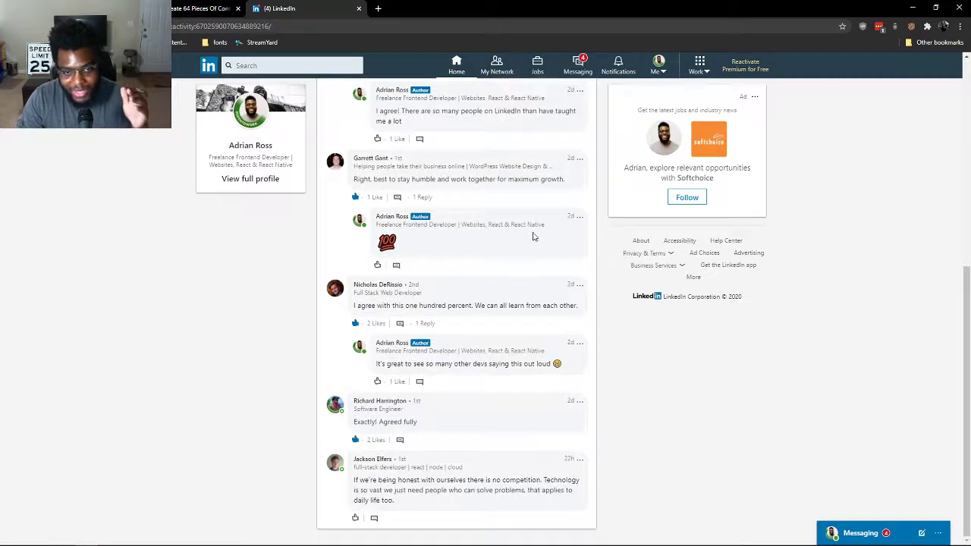
pyautogui.scroll(2, 533, 237)
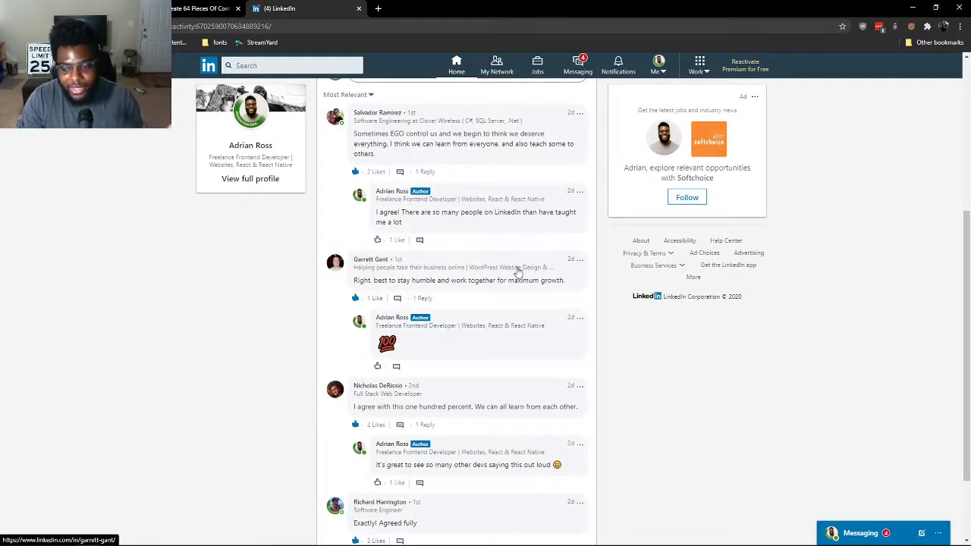
pyautogui.scroll(-2, 494, 285)
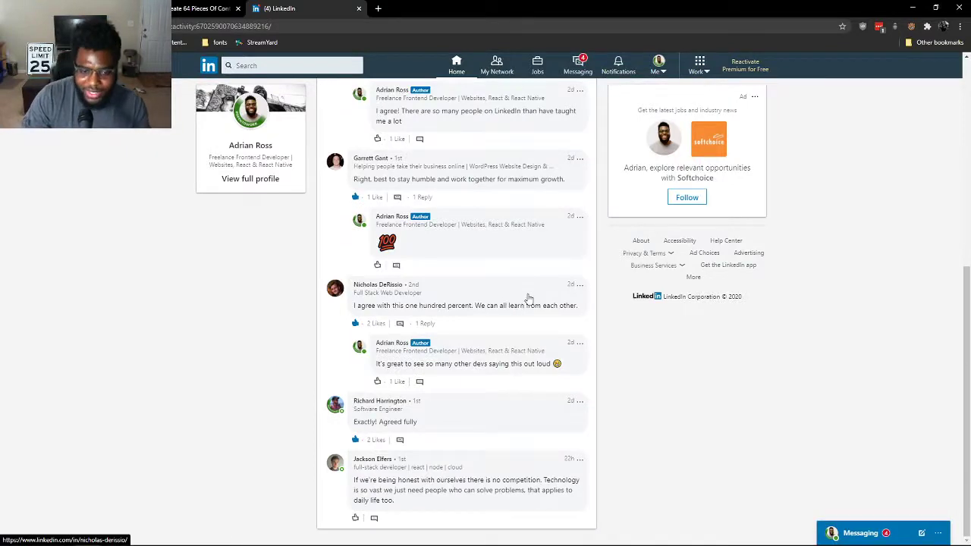
pyautogui.scroll(5, 531, 296)
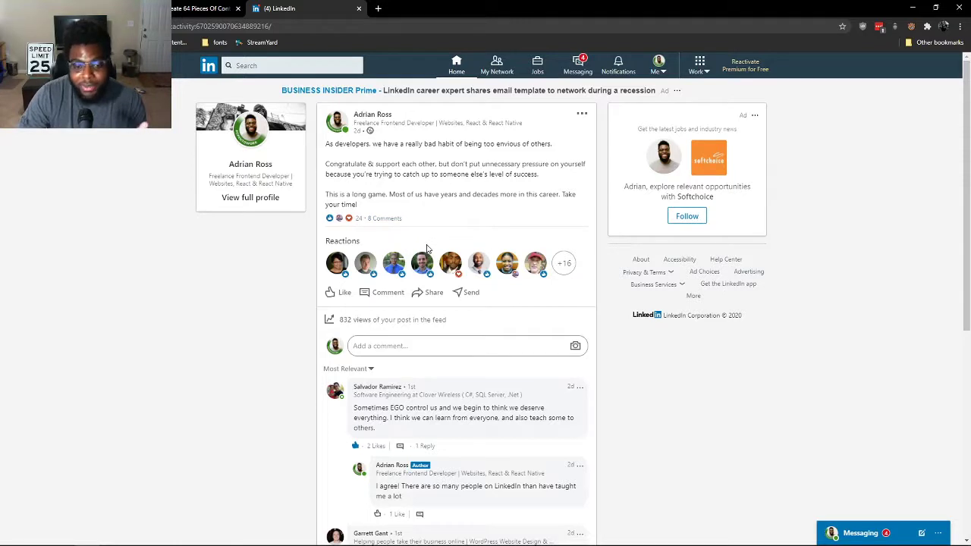
pyautogui.moveTo(420, 258)
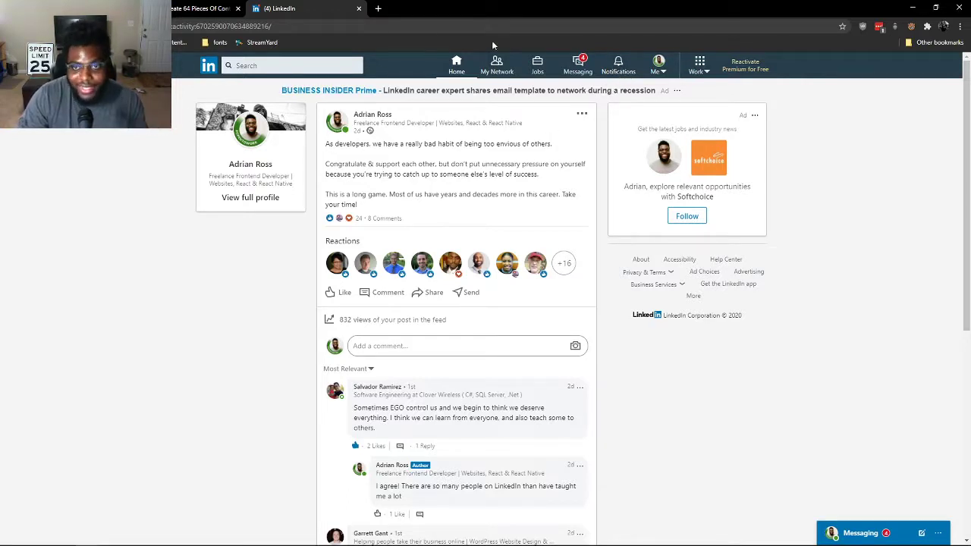
# - Open the "No matter what, you gotta keep going" post from the notifications and highlight its sentence about the past and the future
pyautogui.click(618, 62)
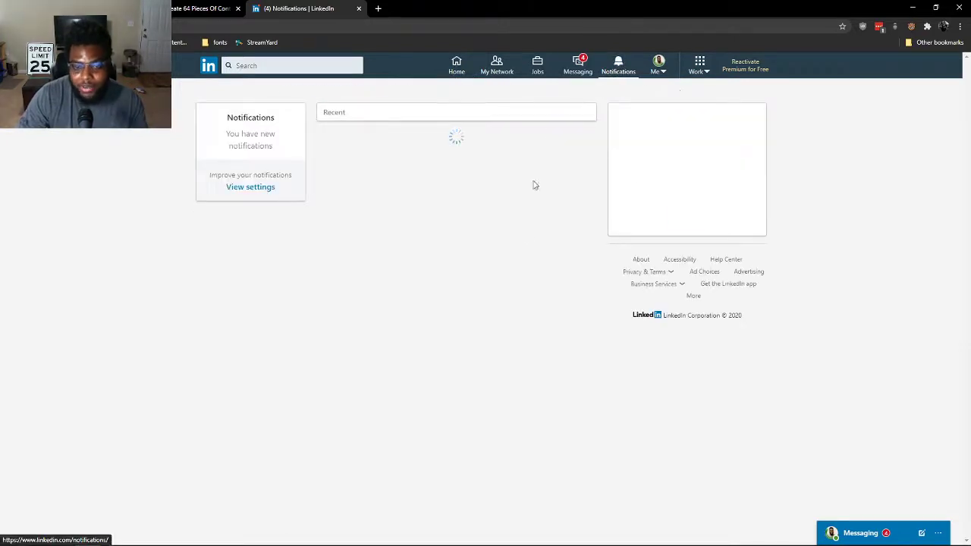
pyautogui.scroll(-2, 522, 246)
pyautogui.scroll(-2, 522, 246)
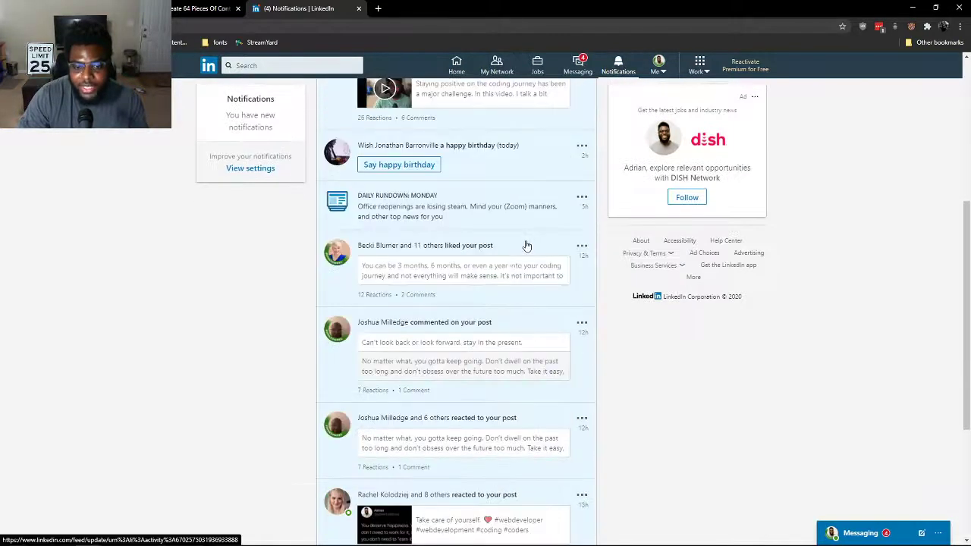
pyautogui.scroll(-1, 531, 247)
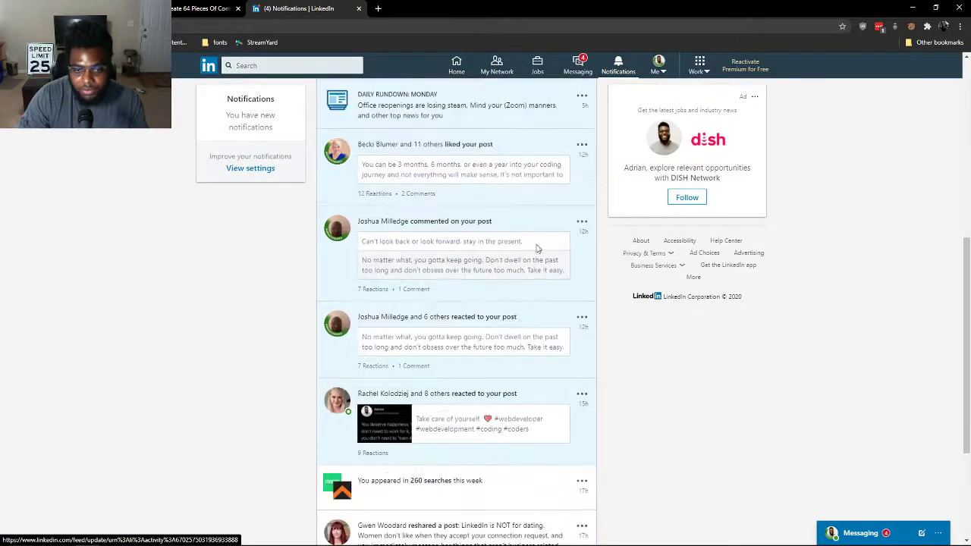
pyautogui.click(523, 271)
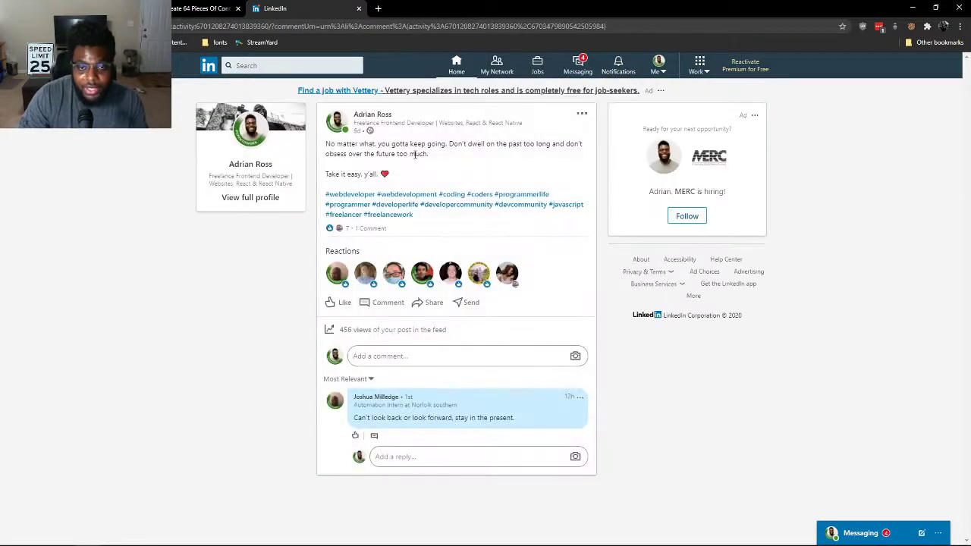
pyautogui.moveTo(460, 154); pyautogui.dragTo(449, 144)
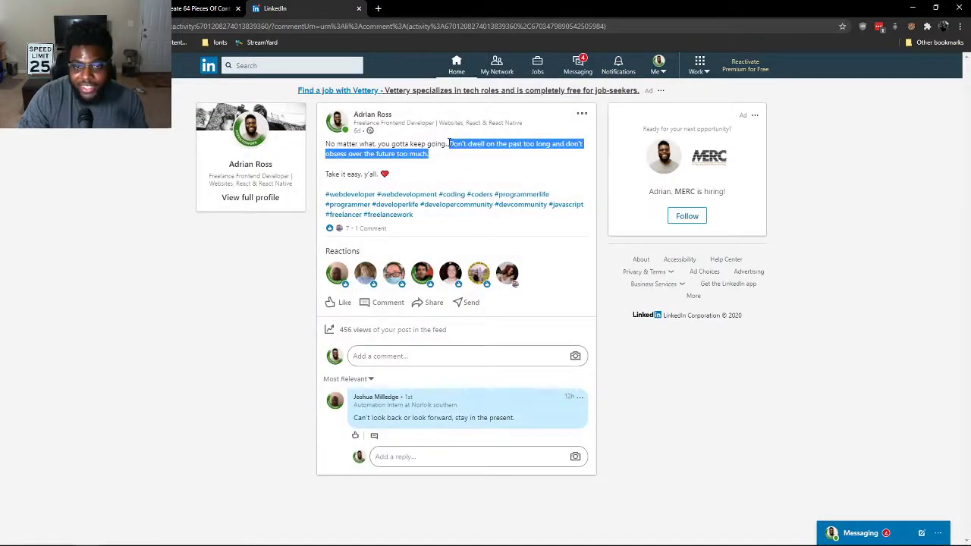
pyautogui.click(450, 152)
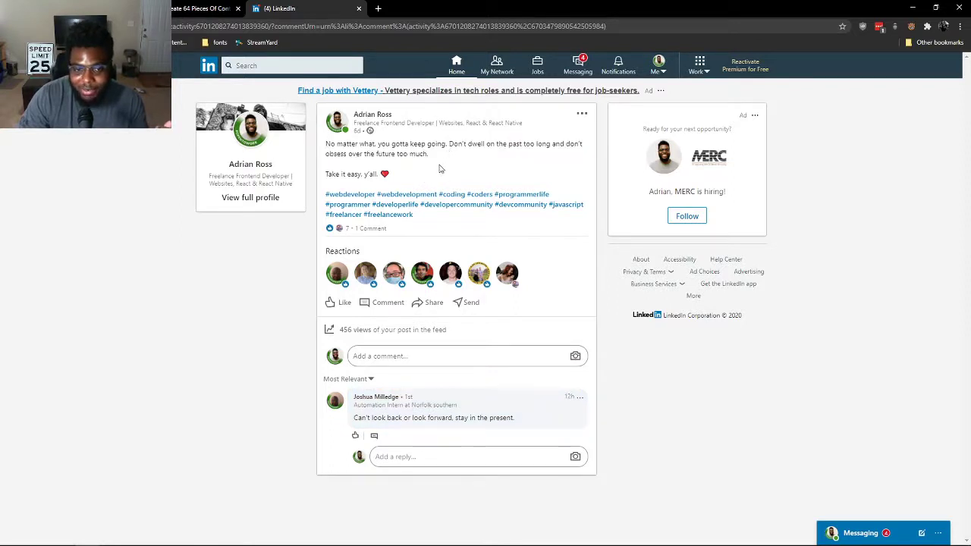
pyautogui.moveTo(423, 185); pyautogui.dragTo(402, 138)
pyautogui.click(402, 138)
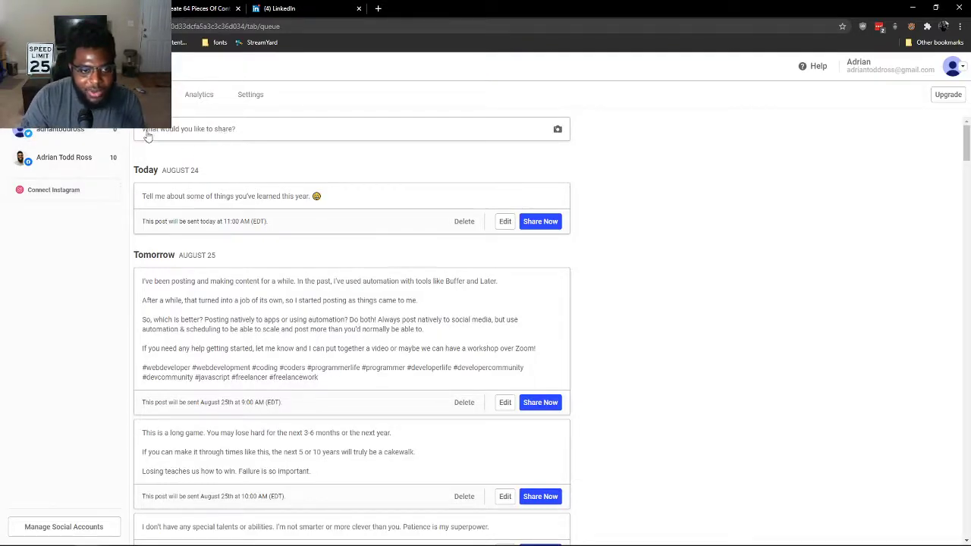
# - Switch to Buffer and start a new LinkedIn post with "Every weekend, I take break away from coding & work."
pyautogui.click(210, 131)
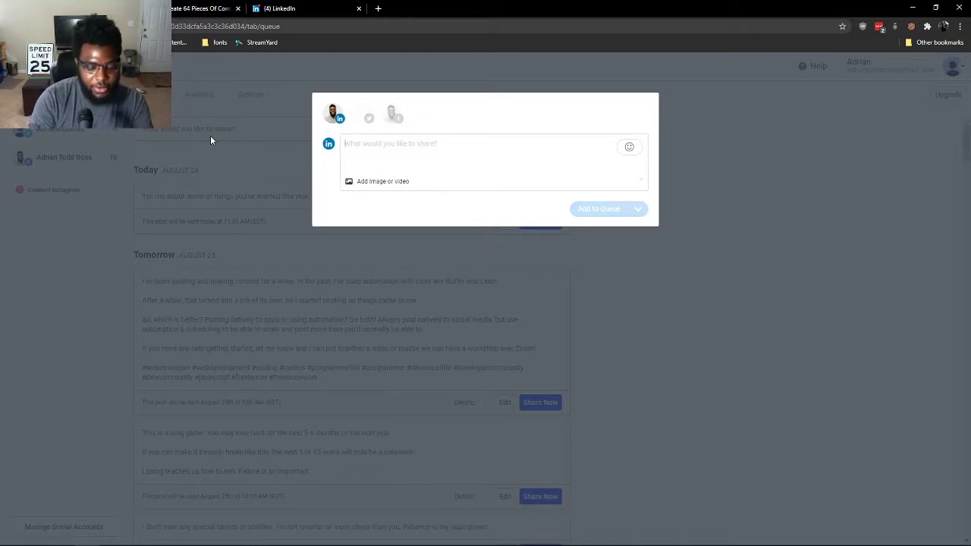
pyautogui.write('Every were')
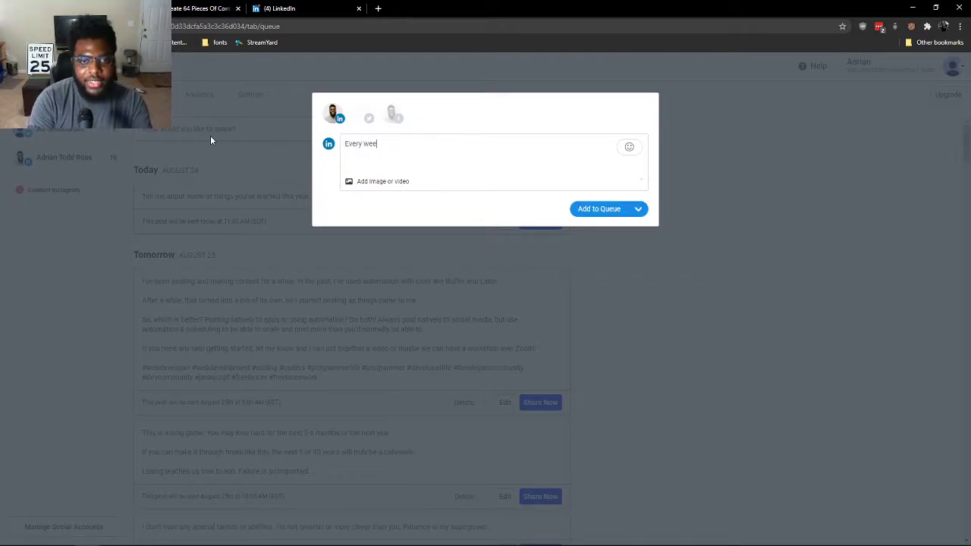
pyautogui.write('kend')
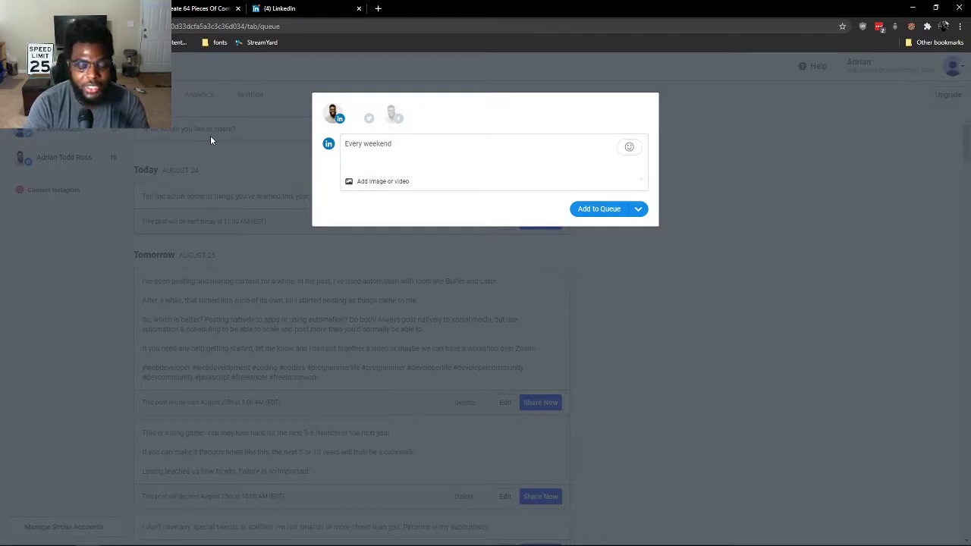
pyautogui.write(', I tak')
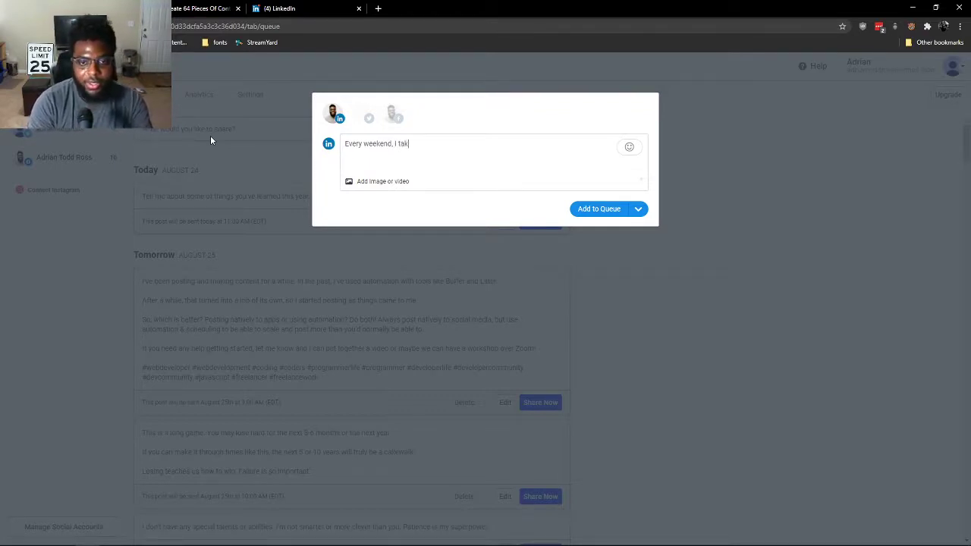
pyautogui.press('BackSpace')
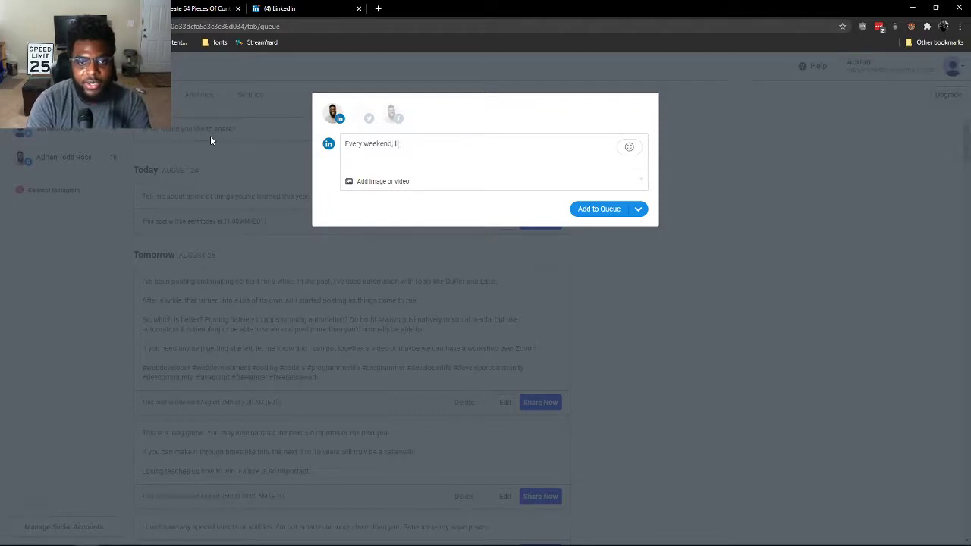
pyautogui.write('takeke break away from ')
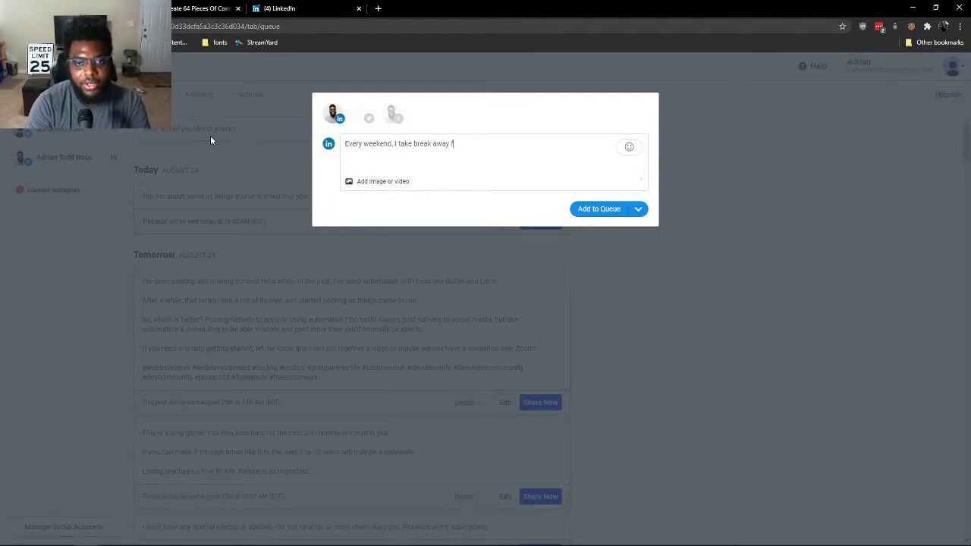
pyautogui.write('coding & wqork')
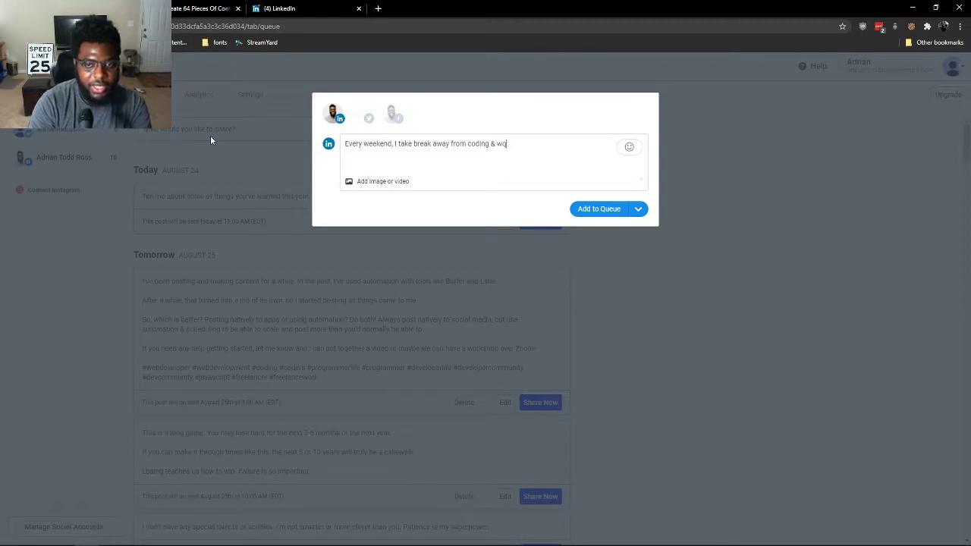
pyautogui.press('BackSpace')
pyautogui.press('BackSpace')
pyautogui.press('BackSpace')
pyautogui.press('BackSpace')
pyautogui.write('ork. I don')
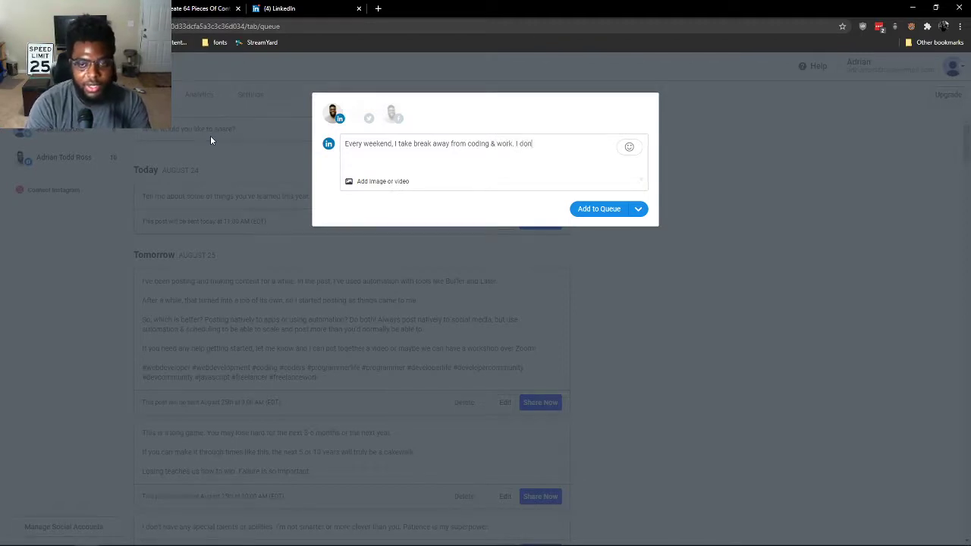
# - Complete the post's opening paragraph with "I don't put any expectations on myself to get things done or be productive."
pyautogui.write("'t put any expectations on")
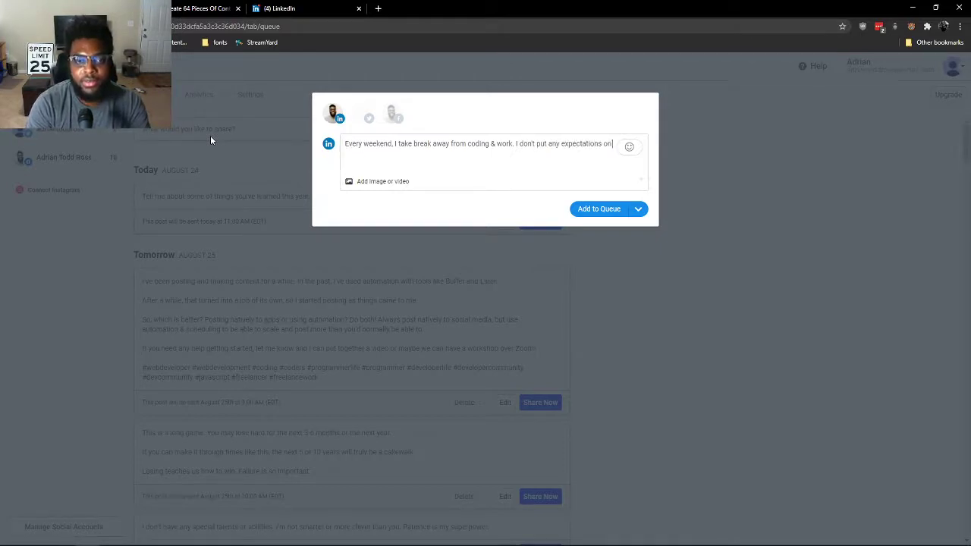
pyautogui.write(' myself to get things done')
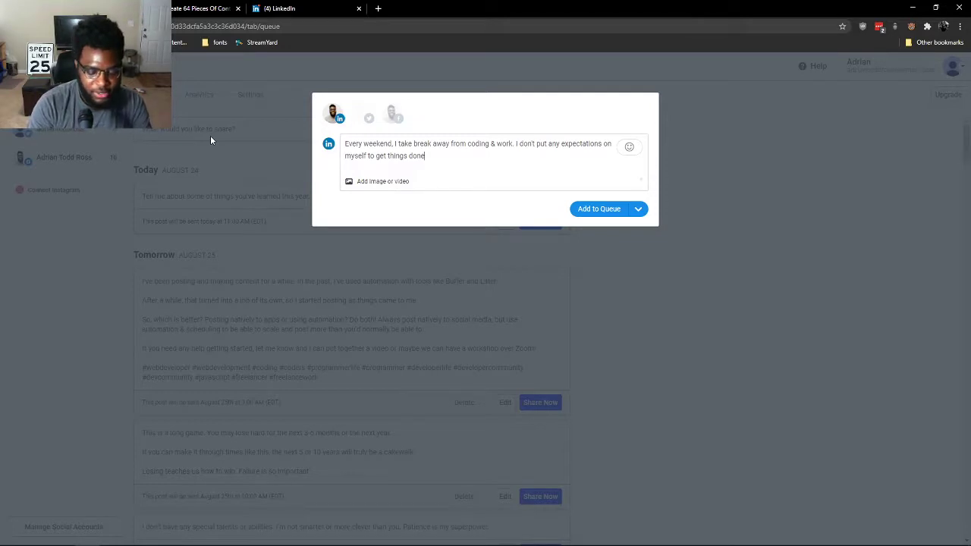
pyautogui.write('or bne')
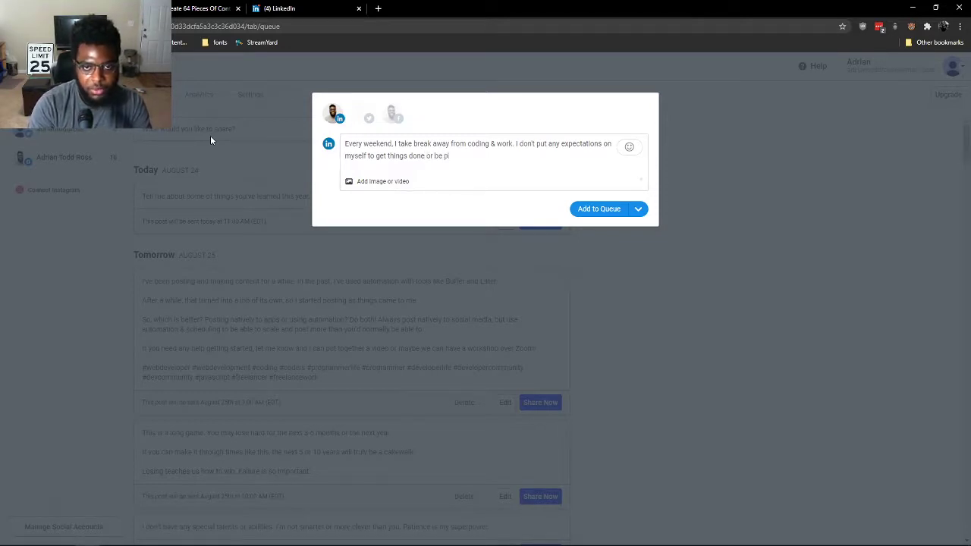
pyautogui.write('procuctive.')
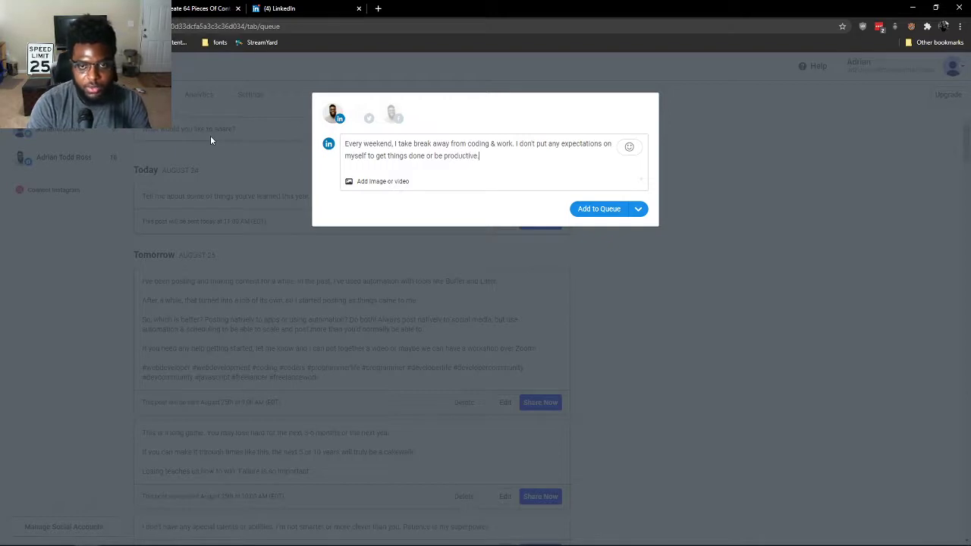
# - Start a second paragraph in the post with the quote: Chris Do says "Boredom begets creativity
pyautogui.press('Return')
pyautogui.write('Chris Do')
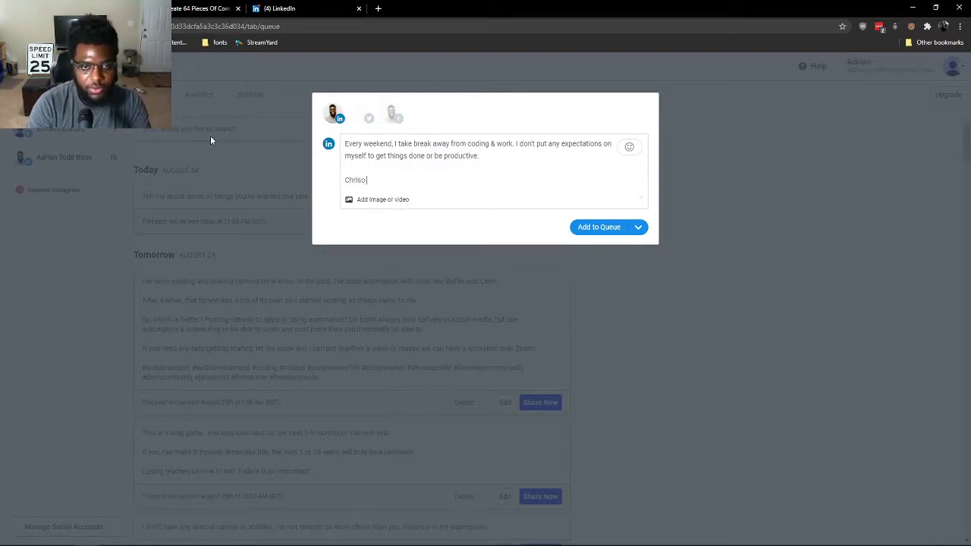
pyautogui.write(' says "Borte')
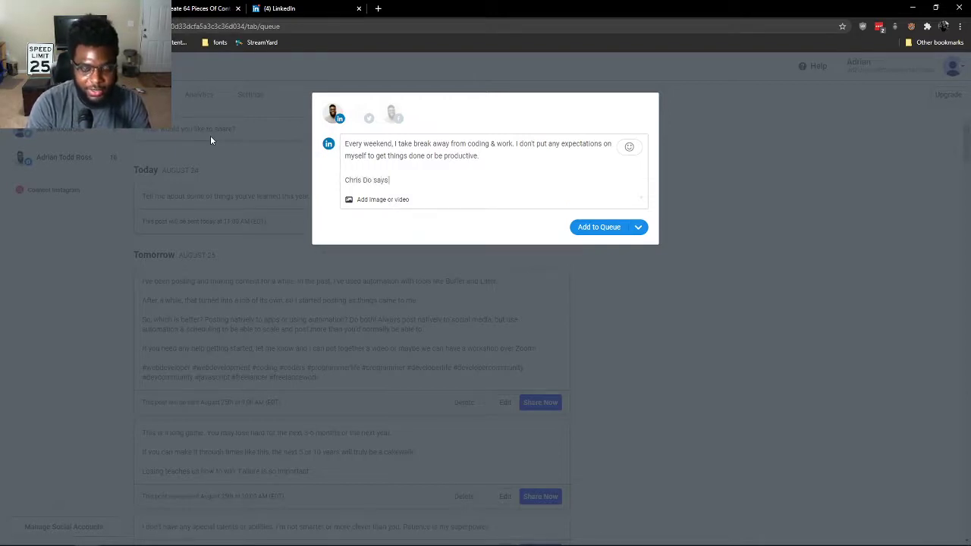
pyautogui.press('BackSpace')
pyautogui.press('BackSpace')
pyautogui.write('edom begets')
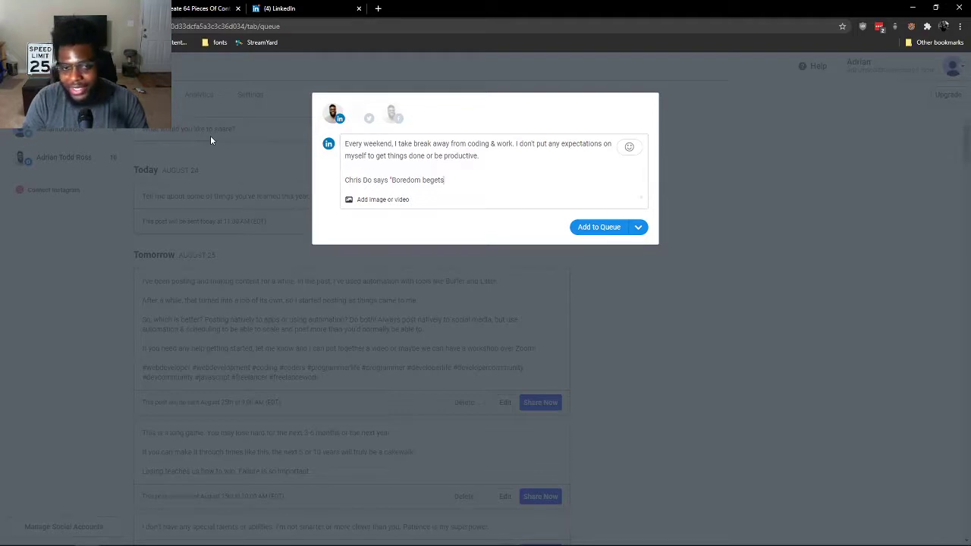
pyautogui.write('creativity')
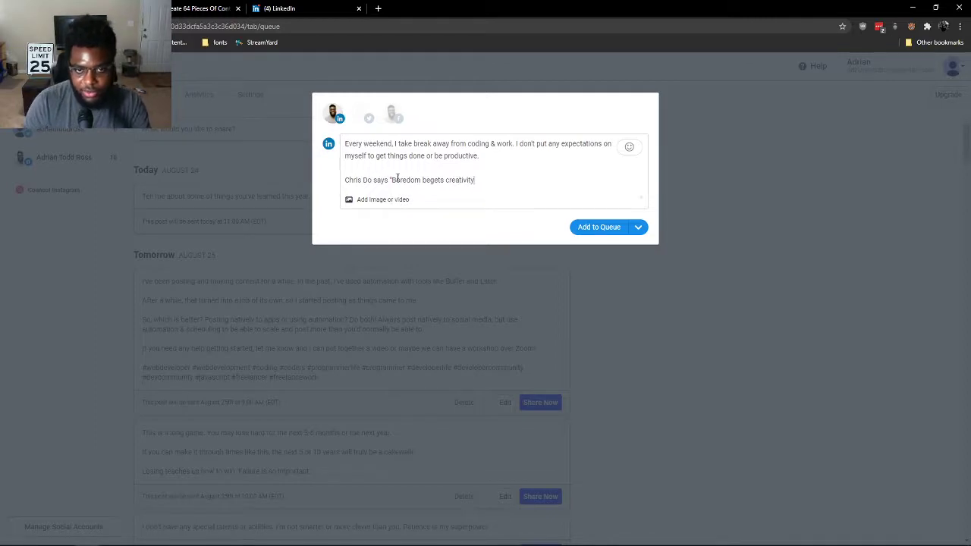
# - Insert "something like" before the boredom quote, then close the quote after "creativity," and continue with "and I"
pyautogui.click(389, 182)
pyautogui.write('something li')
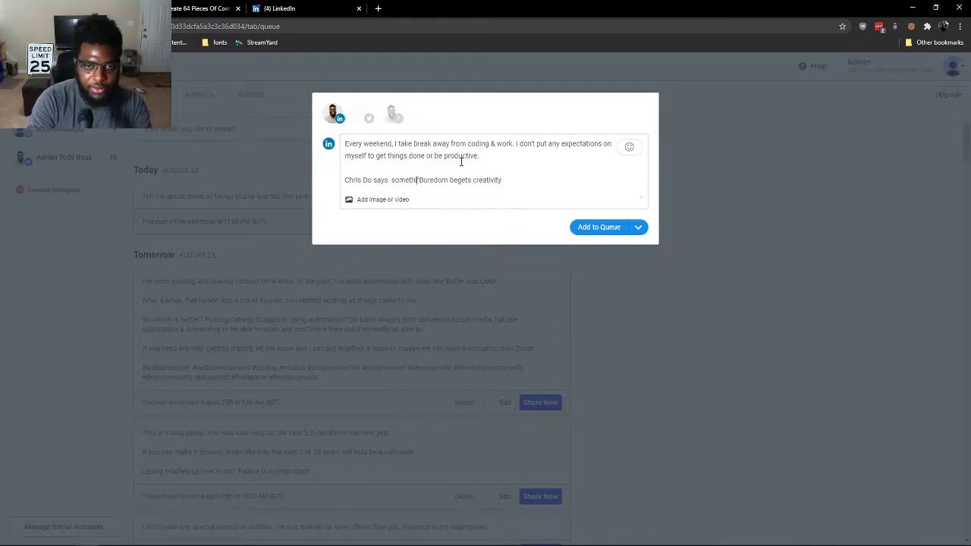
pyautogui.write('ke "')
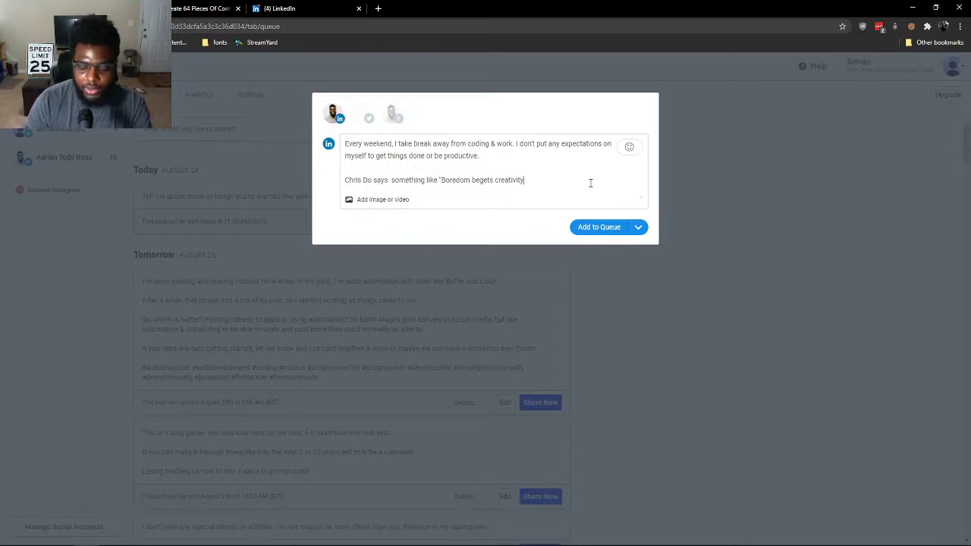
pyautogui.click(590, 182)
pyautogui.write('," and I')
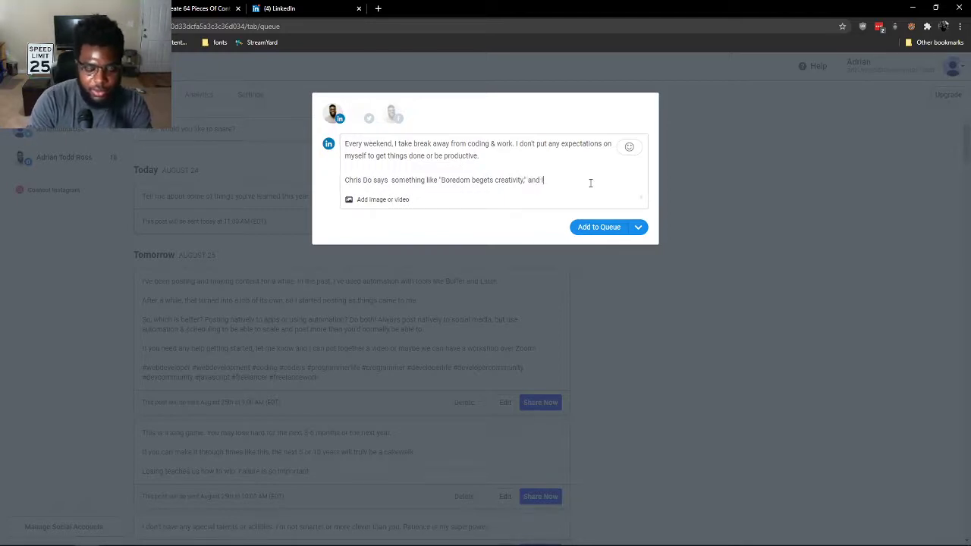
# - Continue the second paragraph with "believe that's true. It's a great privelege to be able to be bored."
pyautogui.write(' believe that ')
pyautogui.write("s true. It's a gre")
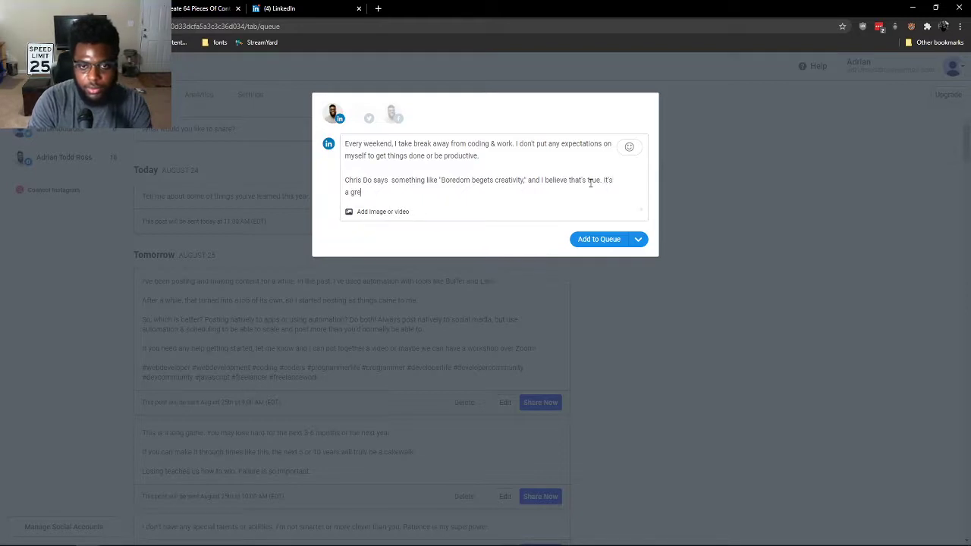
pyautogui.write('at privelege to be')
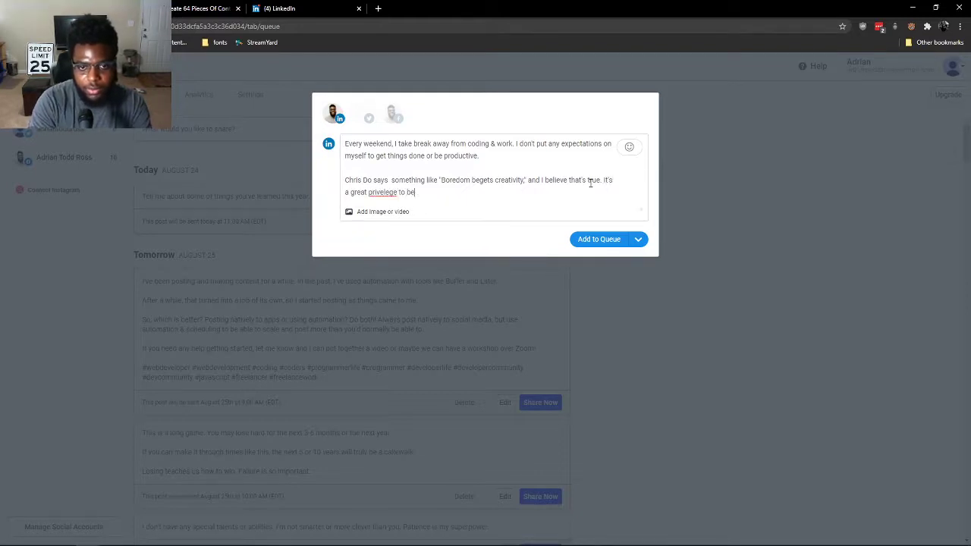
pyautogui.write(' able to be bored. When')
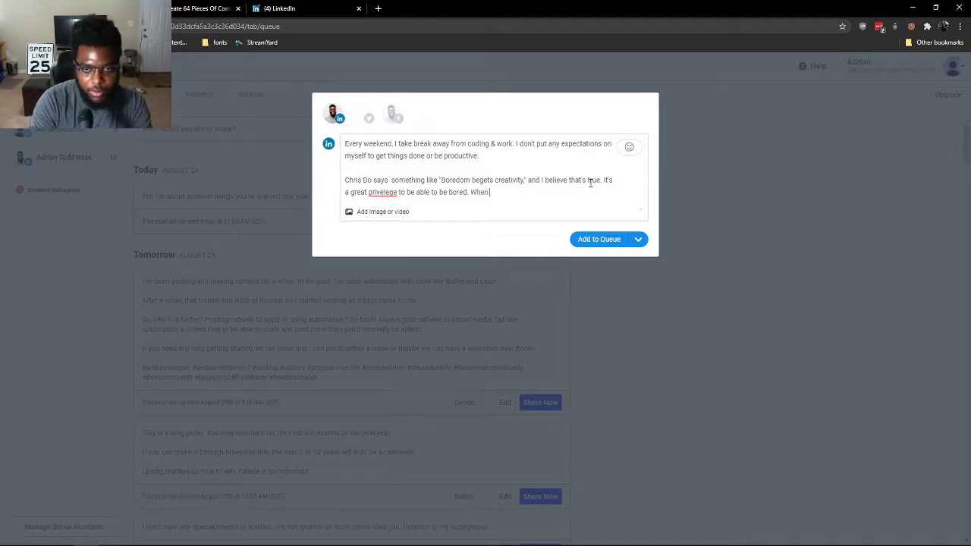
# - Continue the paragraph with "When you let go of work and everything else you're working on, you'll be free to dream again"
pyautogui.write(" you let go of work and everything else you'rwe")
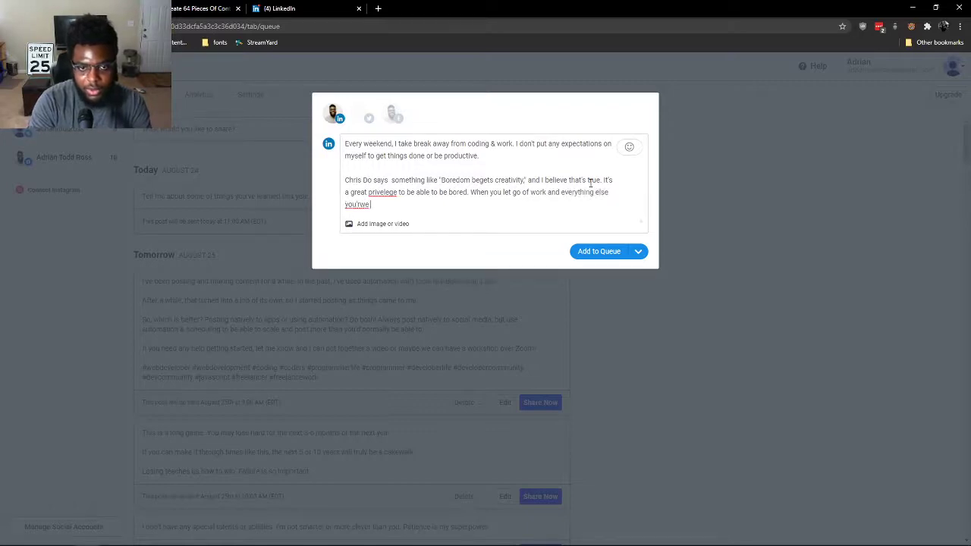
pyautogui.press('BackSpace')
pyautogui.press('BackSpace')
pyautogui.write('e working on,')
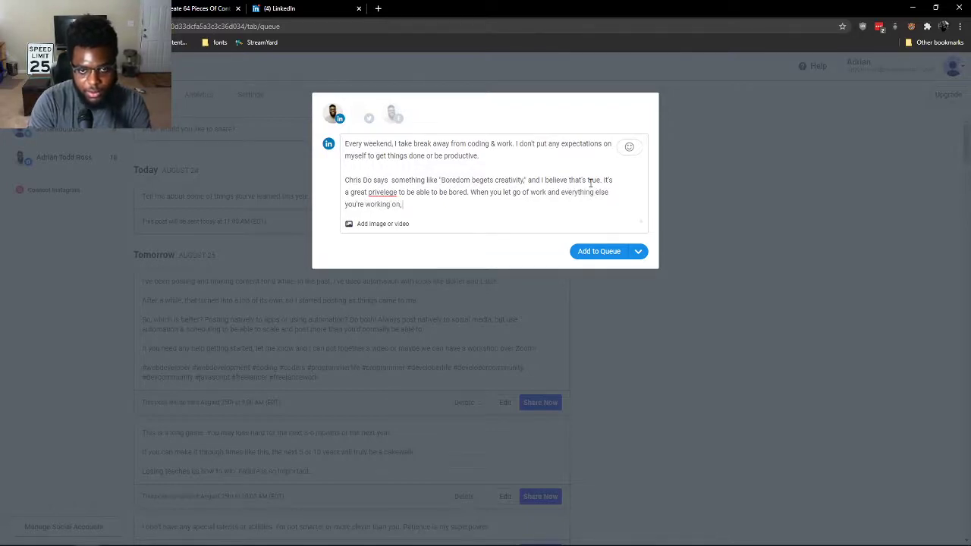
pyautogui.write(" you'll")
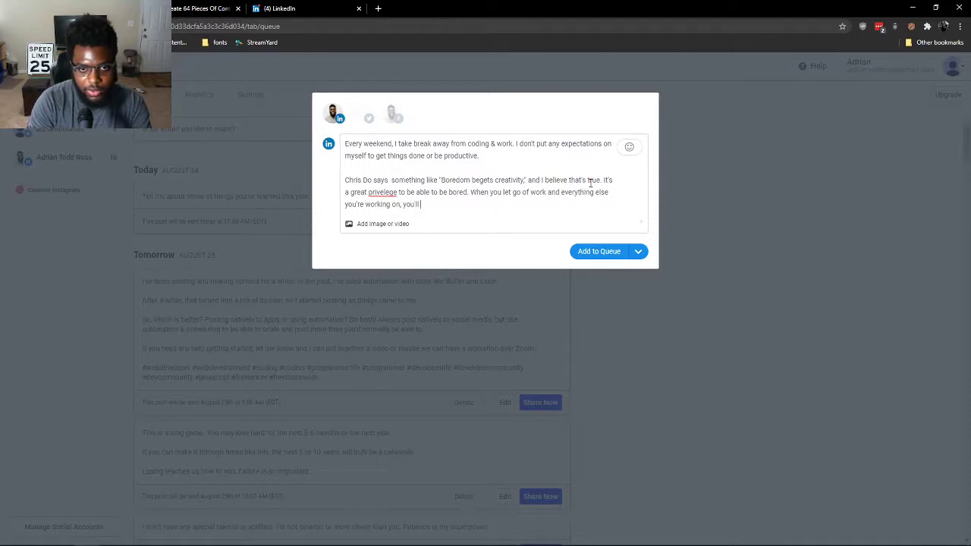
pyautogui.write(' be free to dream and')
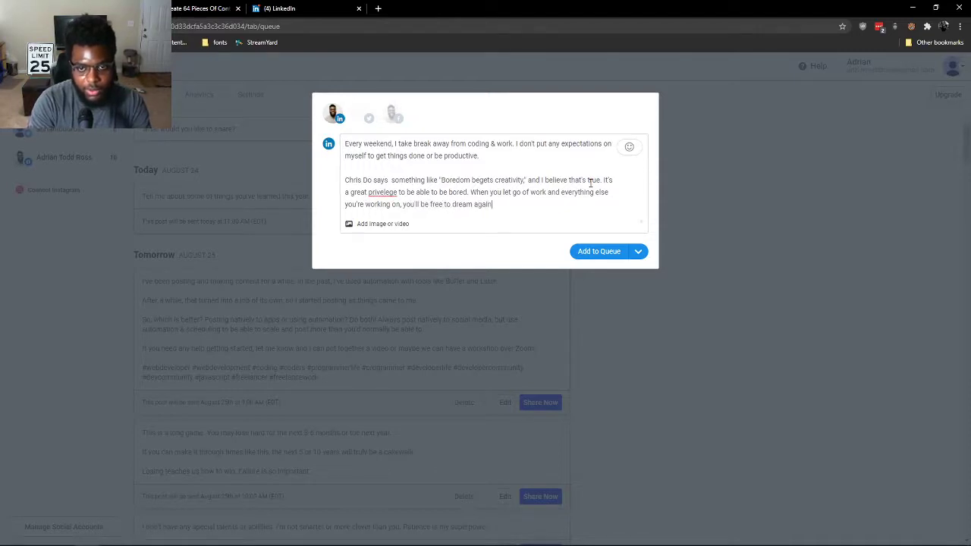
# - End the second paragraph with "and let all of those ideas in your mind blossom."
pyautogui.write(' and let all of t')
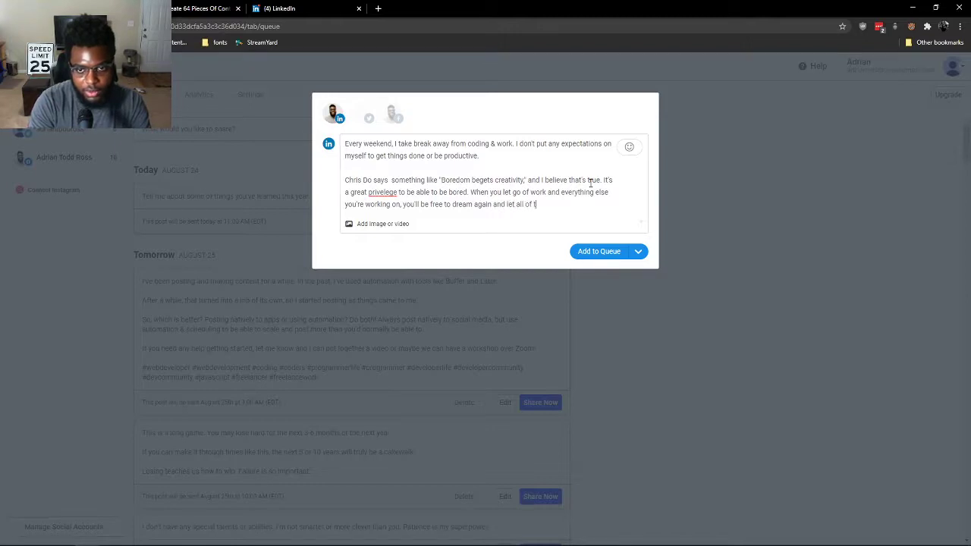
pyautogui.write('hose ideas in your mind blosds')
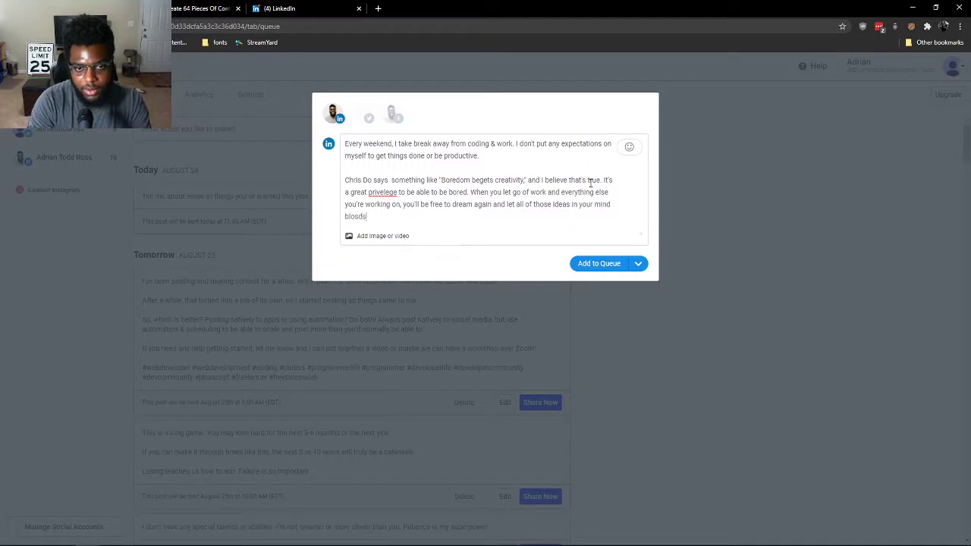
pyautogui.press('BackSpace')
pyautogui.press('BackSpace')
pyautogui.write('somn')
# - Add "Find the balance." as a separate closing line, and highlight the opening paragraph and the closing line in turn
pyautogui.press('Return')
pyautogui.press('Return')
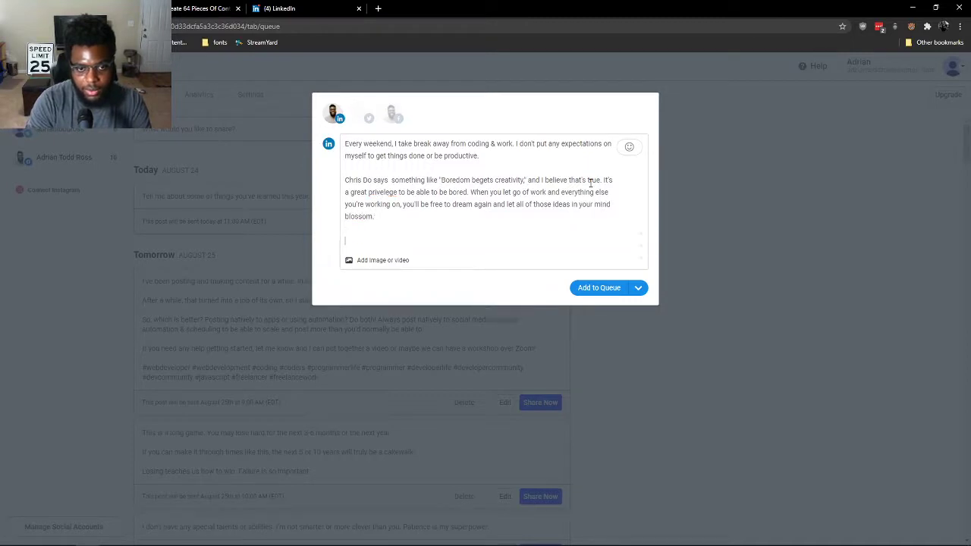
pyautogui.write('Find the ba')
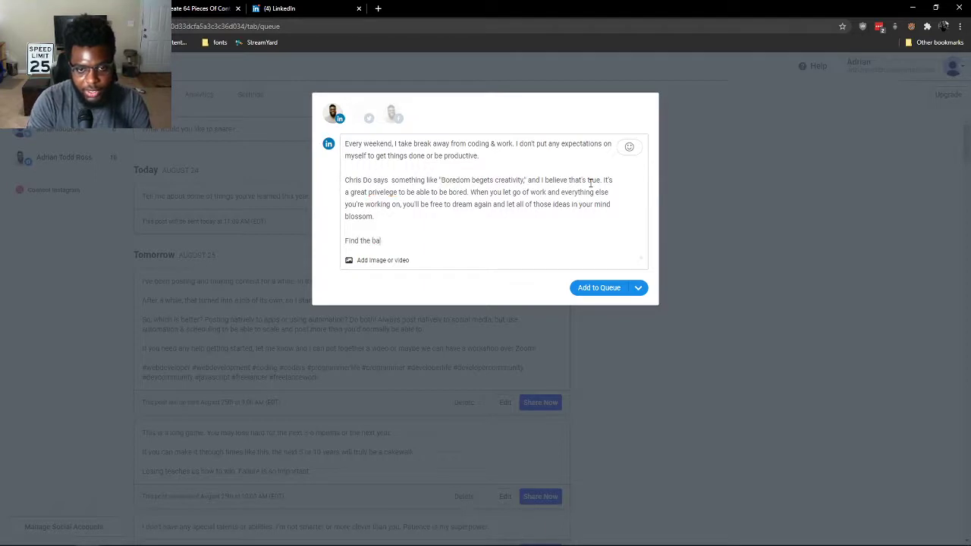
pyautogui.write('lanceind the balance.')
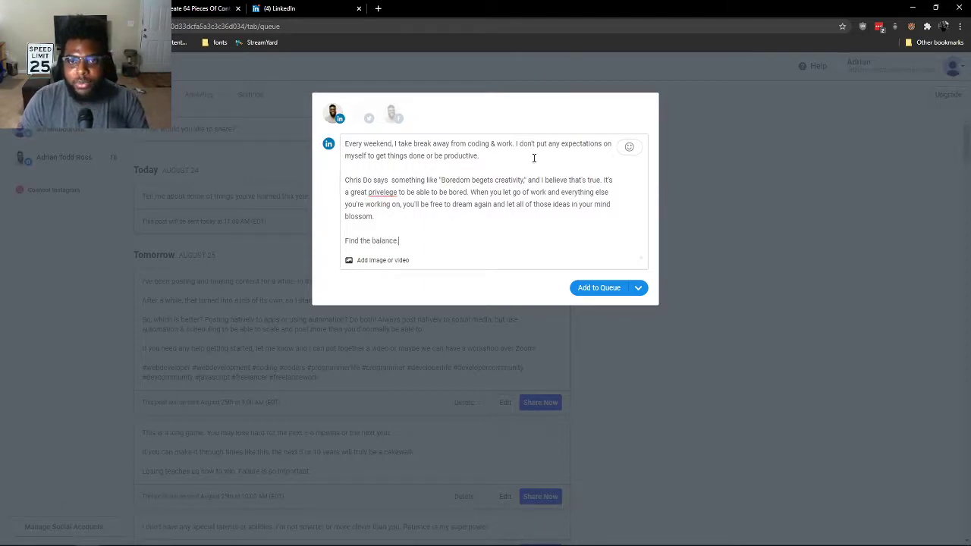
pyautogui.moveTo(533, 156); pyautogui.dragTo(369, 129)
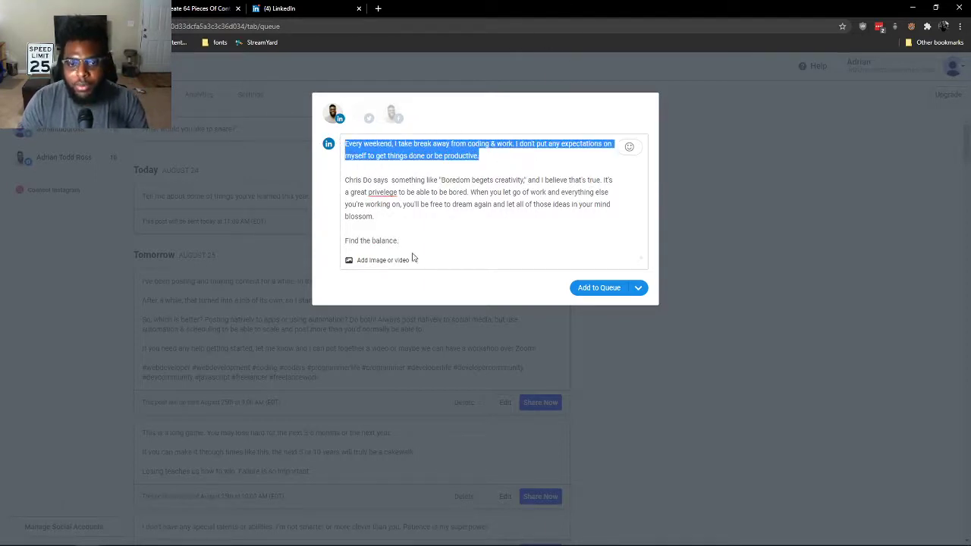
pyautogui.moveTo(399, 241); pyautogui.dragTo(332, 250)
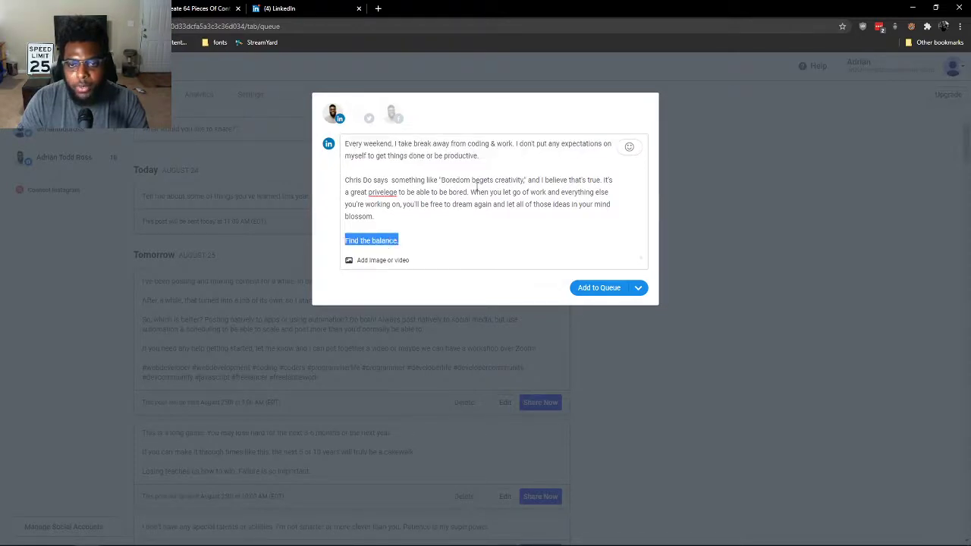
# - Start a separate paragraph at "When you let go of work" in the weekend post, and add the post to the queue
pyautogui.click(471, 193)
pyautogui.press('BackSpace')
pyautogui.press('Return')
pyautogui.press('Return')
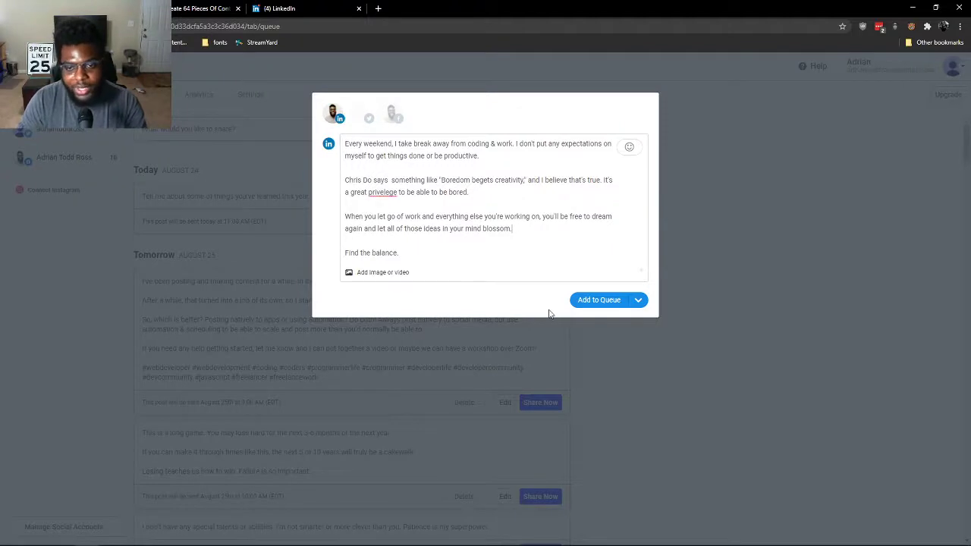
pyautogui.click(579, 303)
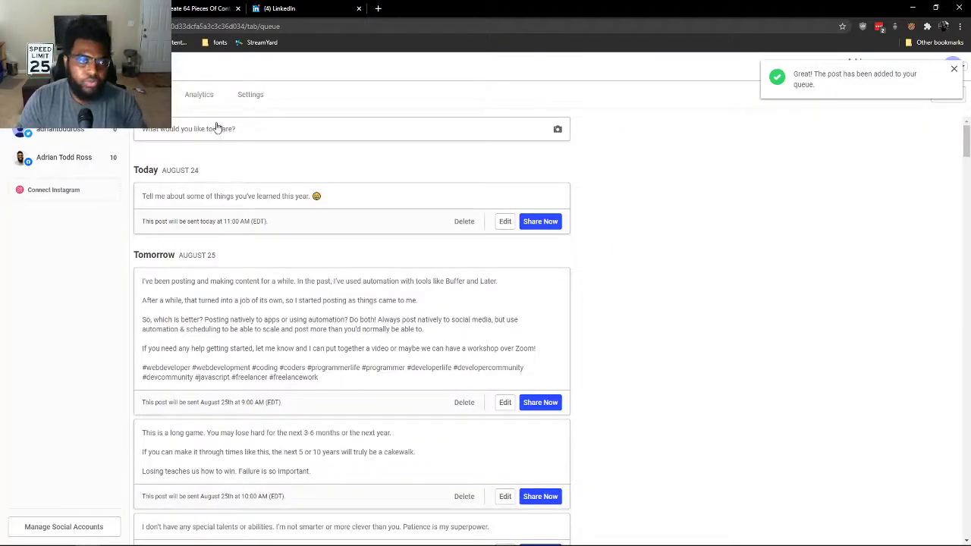
# - Review the upcoming LinkedIn queue through Friday, including the weekend post on Wednesday, August 26
pyautogui.click(218, 128)
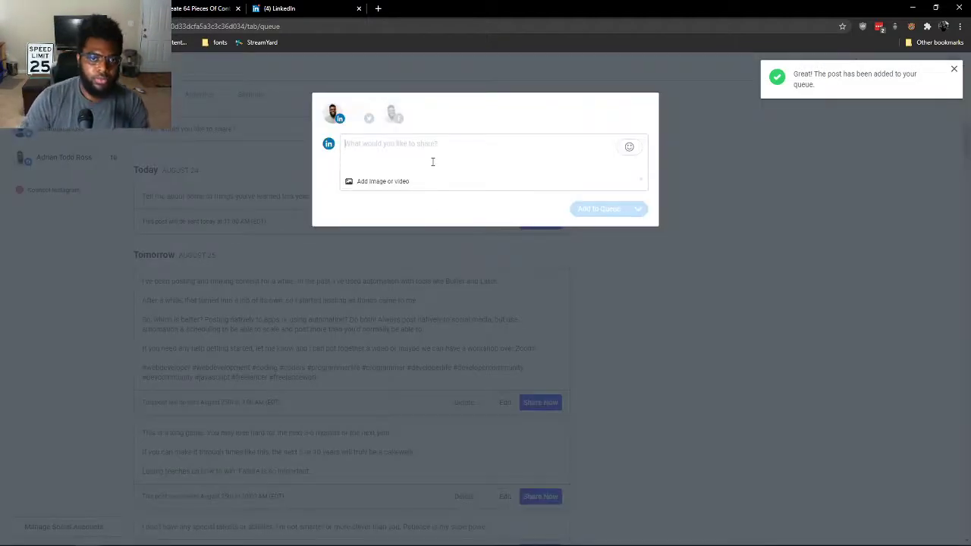
pyautogui.click(659, 290)
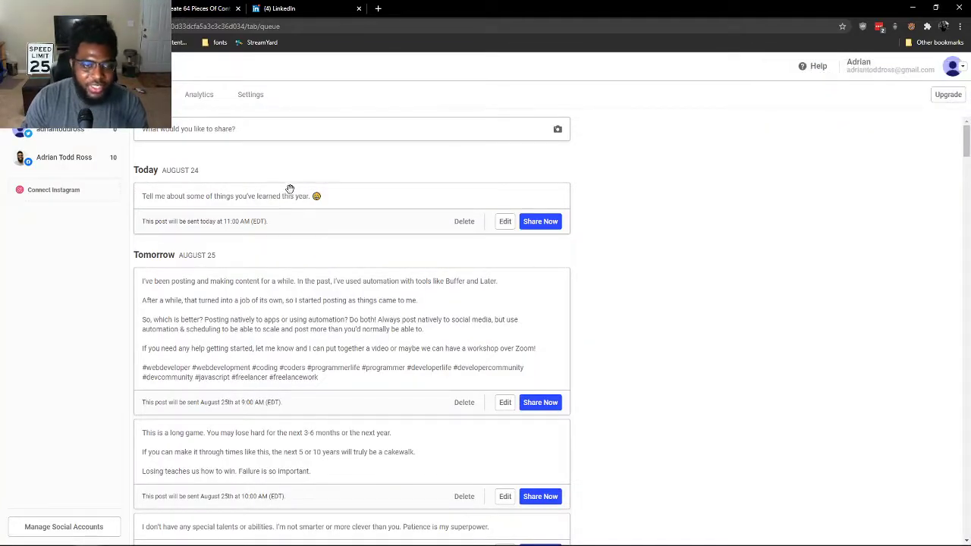
pyautogui.scroll(-1, 263, 318)
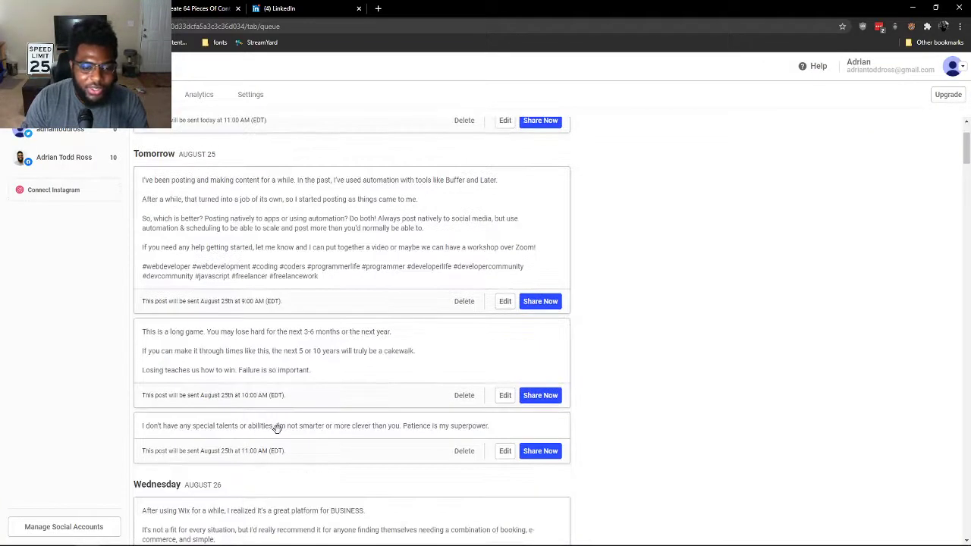
pyautogui.scroll(-4, 289, 429)
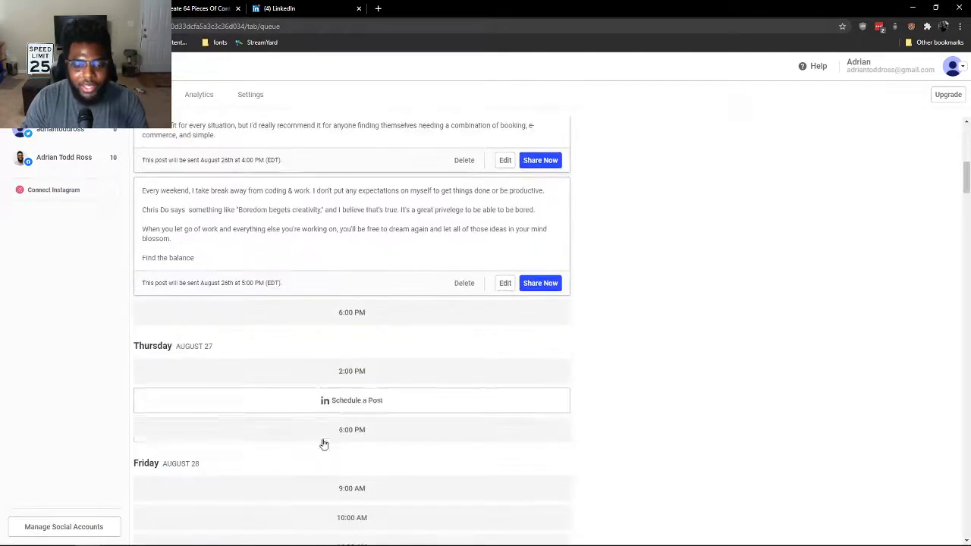
pyautogui.scroll(6, 353, 419)
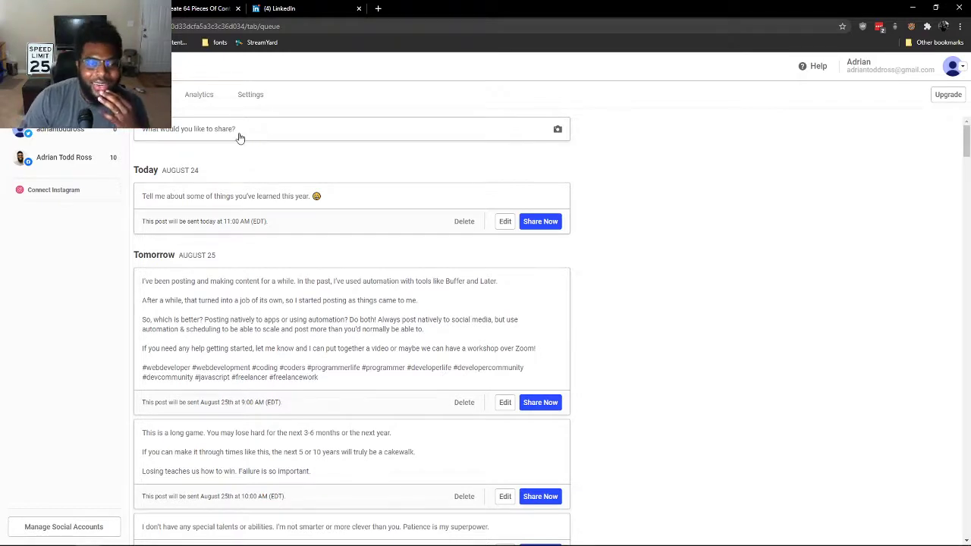
# - Start a new LinkedIn post with "Making YouTube videos has been hard, but"
pyautogui.click(251, 132)
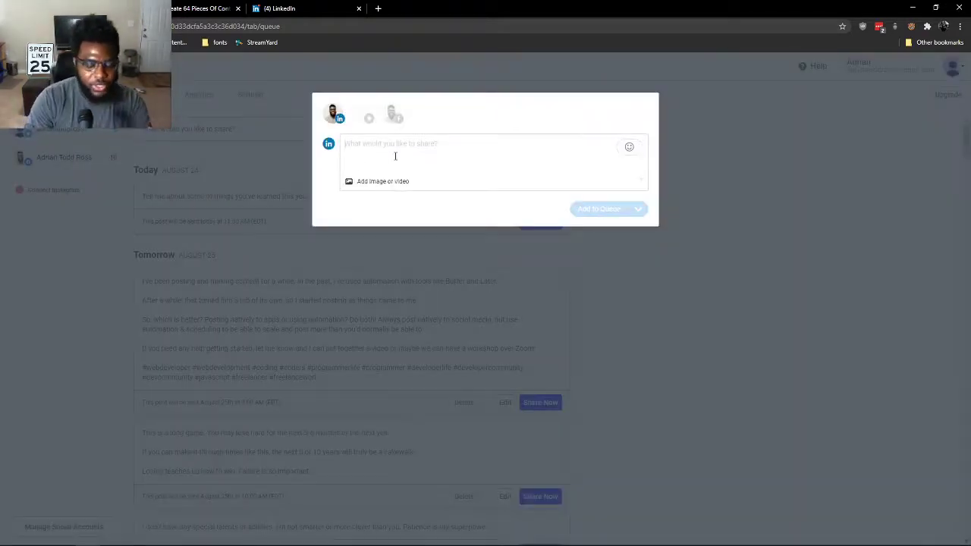
pyautogui.write('Making youtube')
pyautogui.press('BackSpace')
pyautogui.press('BackSpace')
pyautogui.press('BackSpace')
pyautogui.press('BackSpace')
pyautogui.press('BackSpace')
pyautogui.press('BackSpace')
pyautogui.press('BackSpace')
pyautogui.write('YouTub')
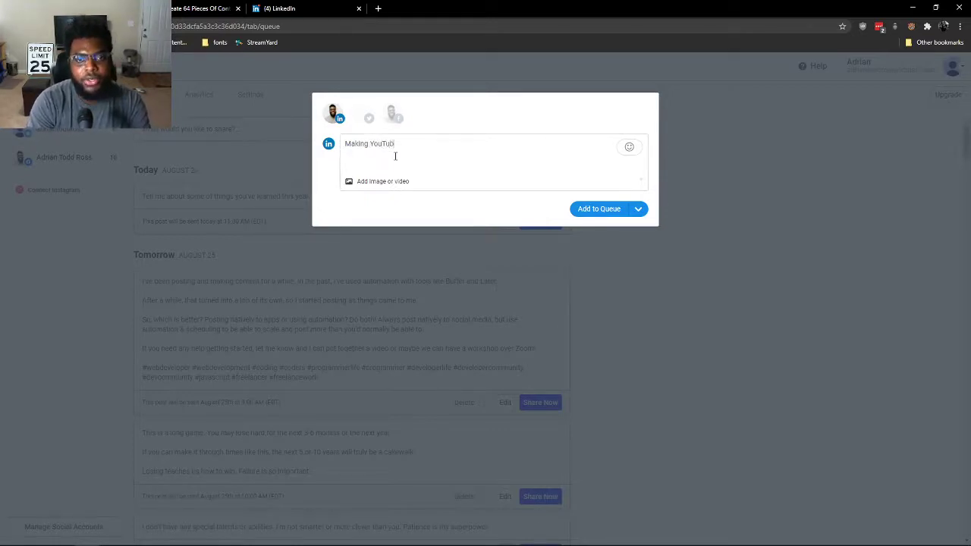
pyautogui.write('e videos has been')
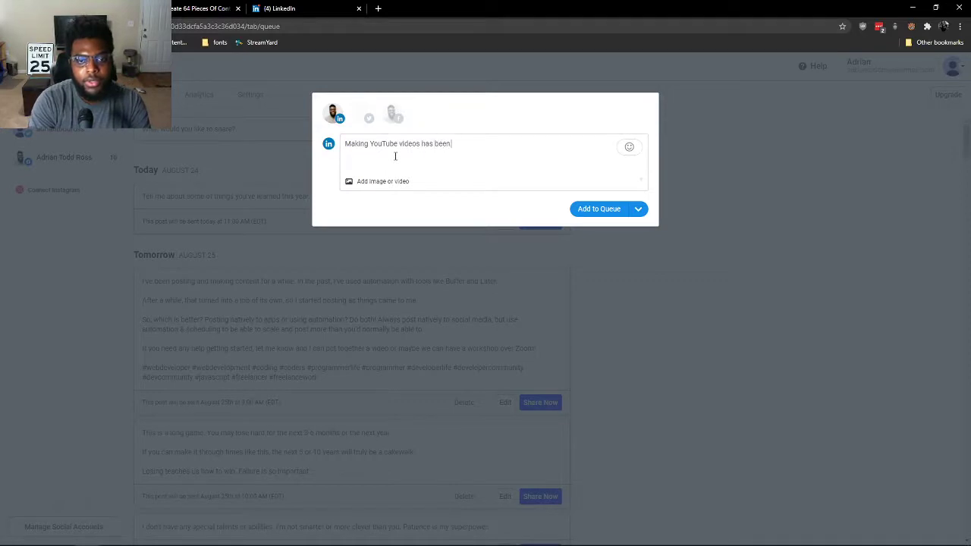
pyautogui.write(' hard, but')
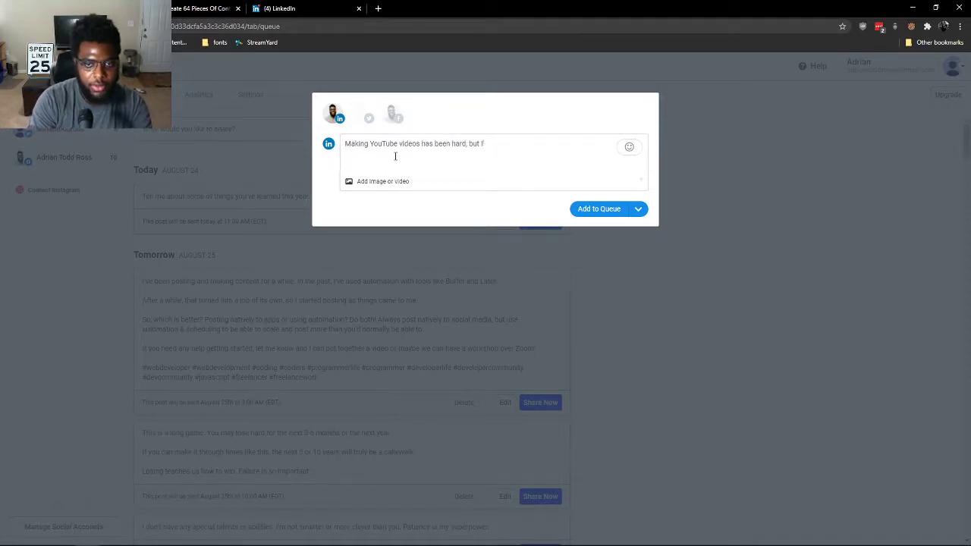
# - Continue the post with "it's pushed me a lot to develop my confidence and ability to communicate. There's more to content creation than just wanting attention!"
pyautogui.write(" it's pushed me a lot to develop my conf")
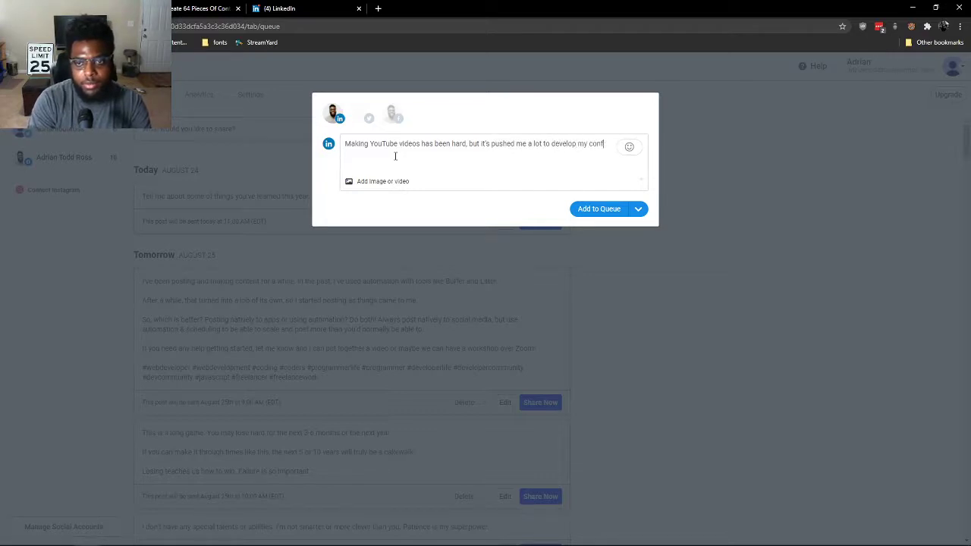
pyautogui.write('idence and ability to communicate. Ther')
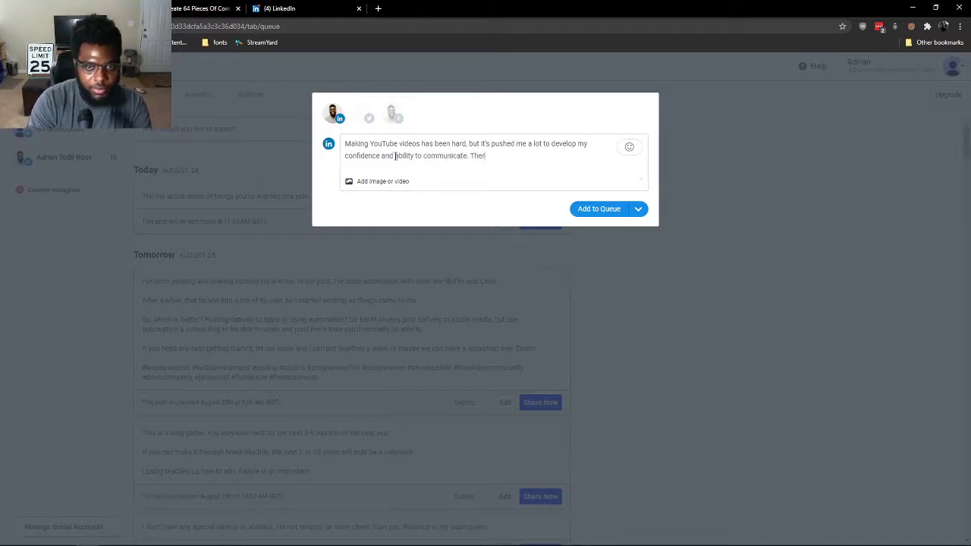
pyautogui.write("e's more to content")
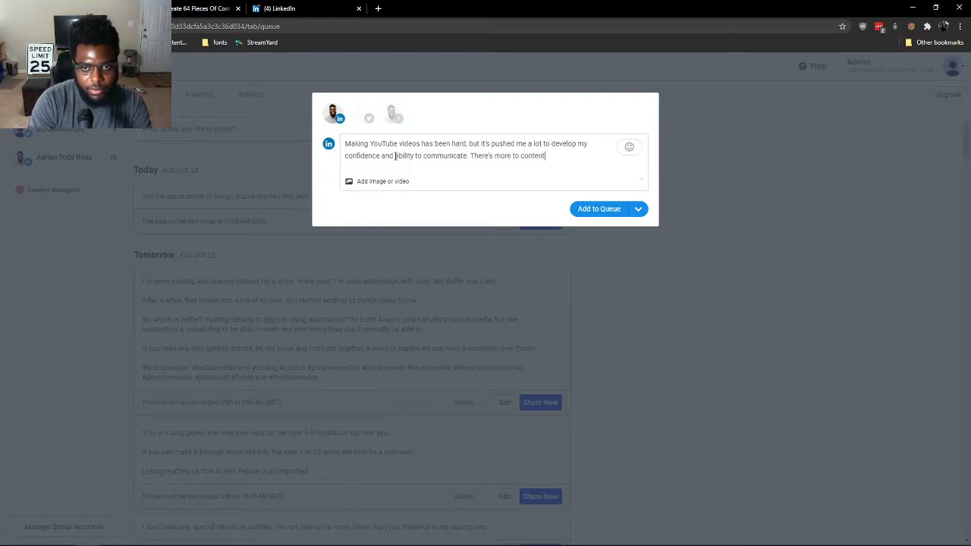
pyautogui.write(' creation t')
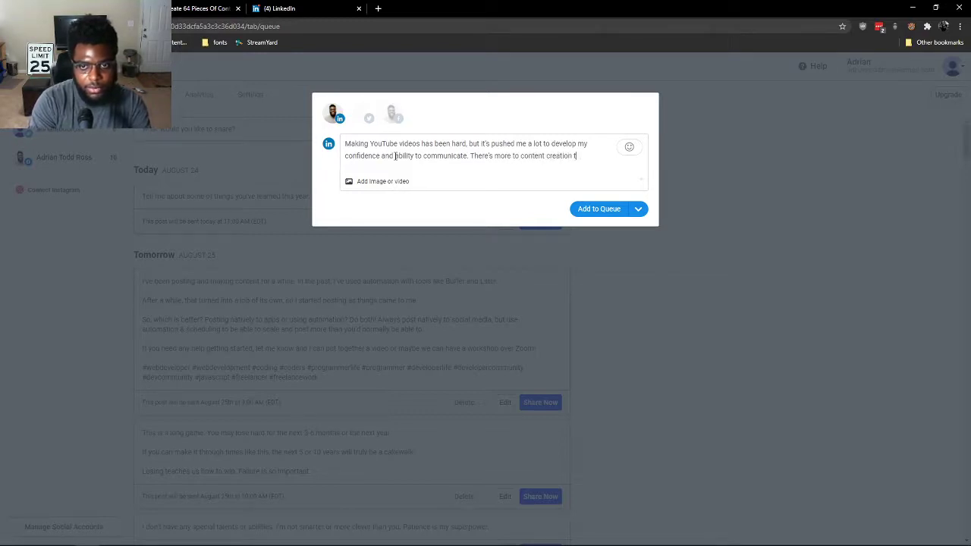
pyautogui.write('han just wanting attention!')
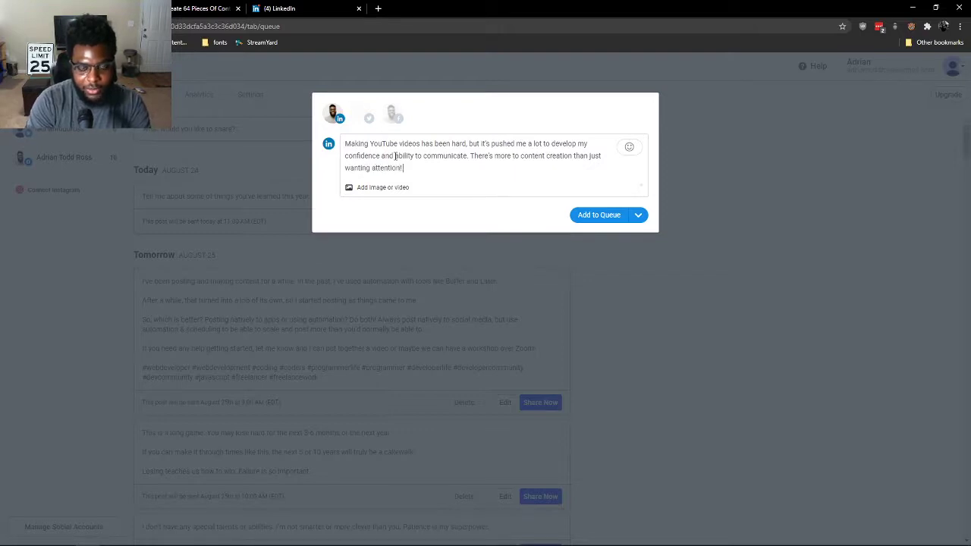
# - End the post text with "It can be incredibly rewarding and useful to help you grow."
pyautogui.write(' It can be inre')
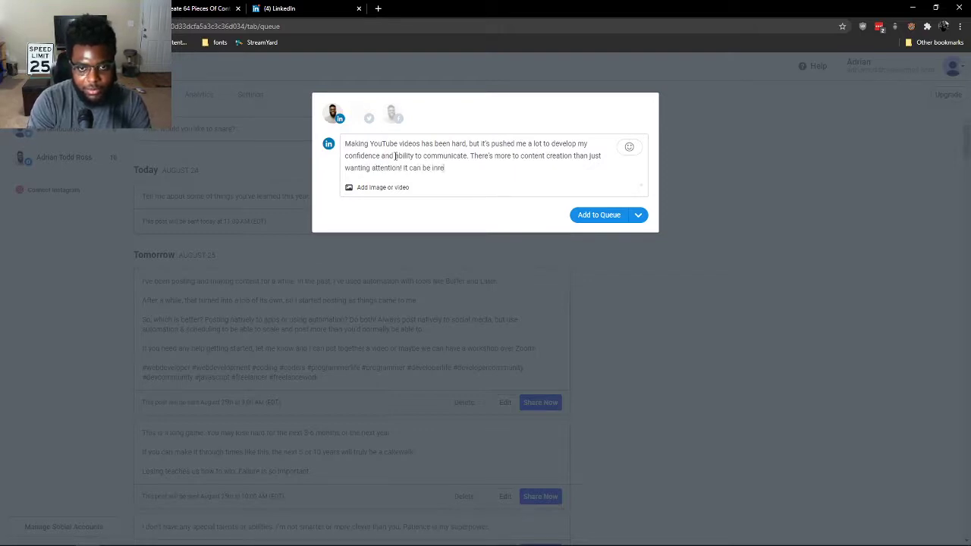
pyautogui.press('BackSpace')
pyautogui.press('BackSpace')
pyautogui.write('credibl')
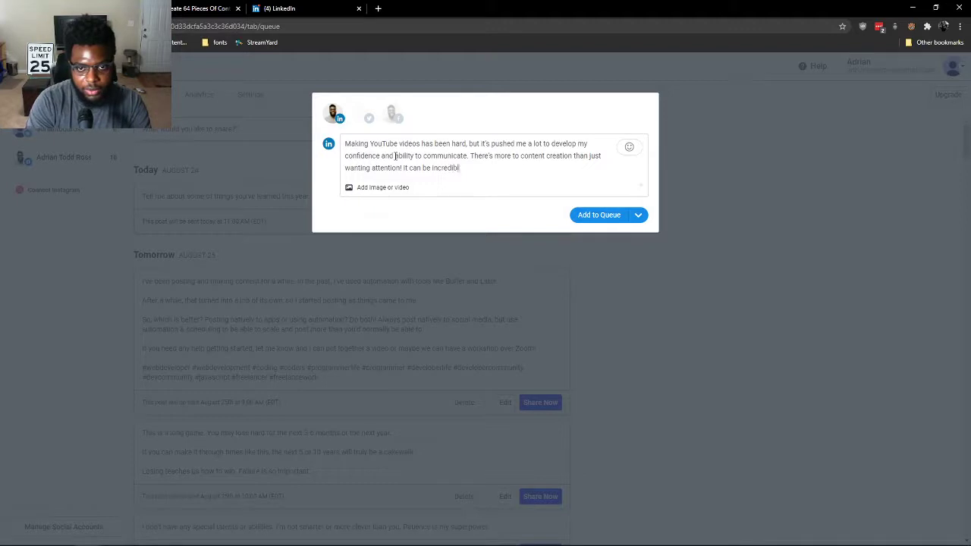
pyautogui.write('y rewardi')
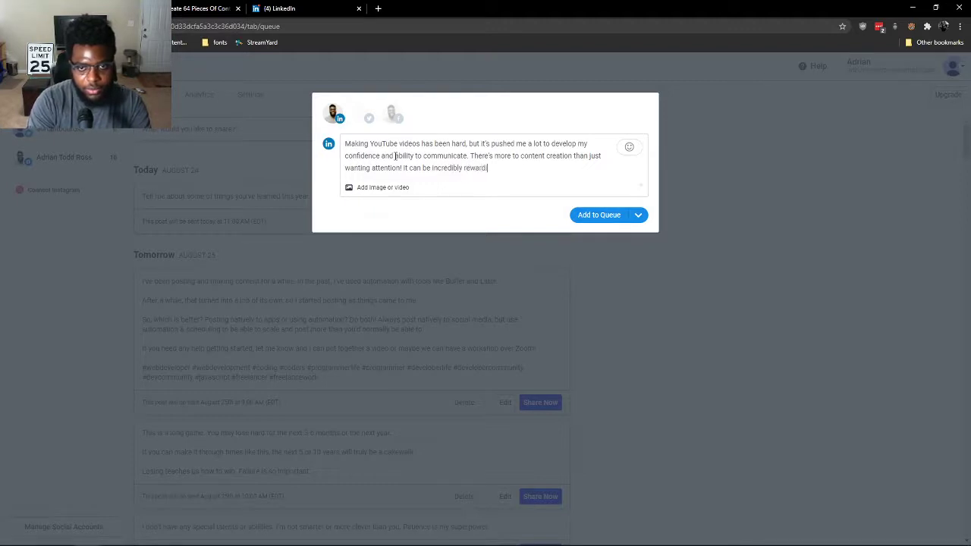
pyautogui.write('ng and useful')
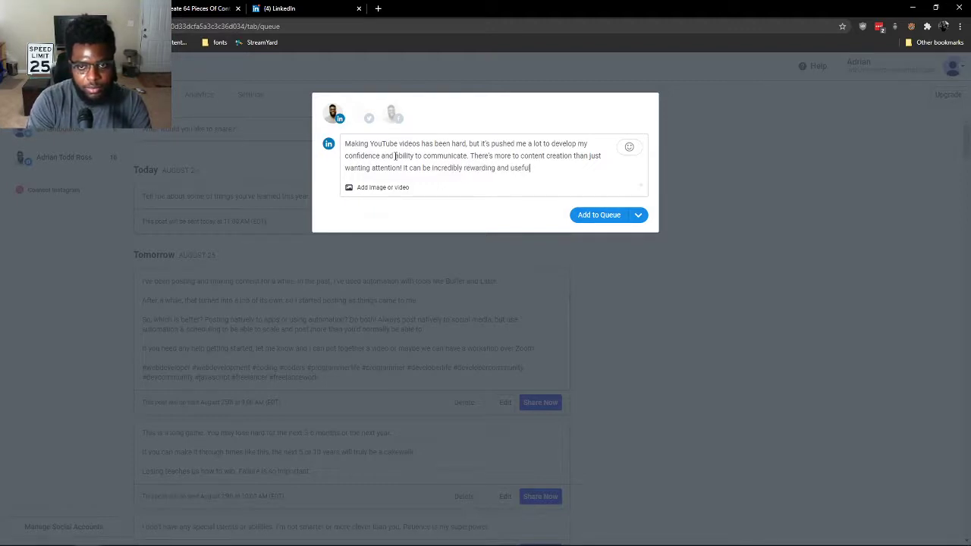
pyautogui.write(' to help you grow.')
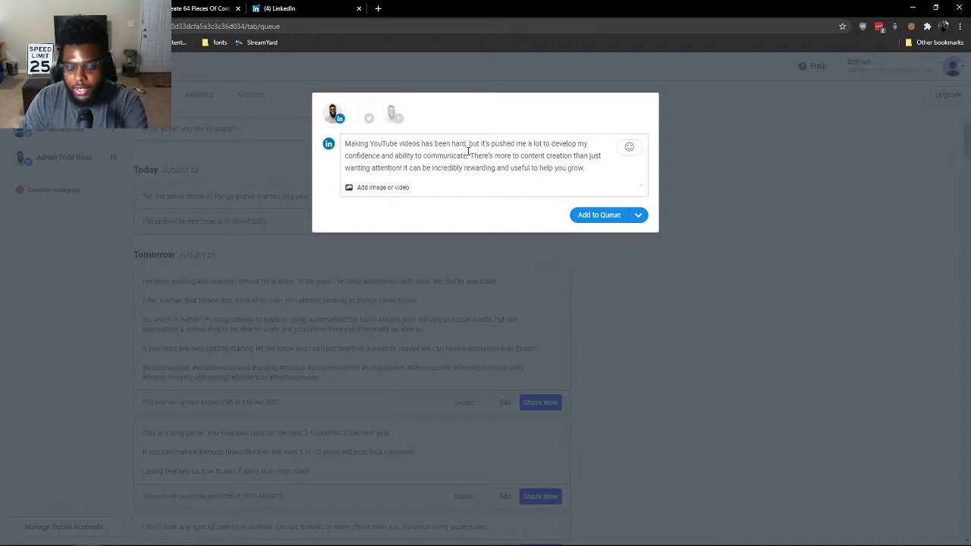
# - Split the YouTube post so that "There's more to content creation" begins a second paragraph after a blank line
pyautogui.click(467, 153)
pyautogui.press('Return')
pyautogui.press('Return')
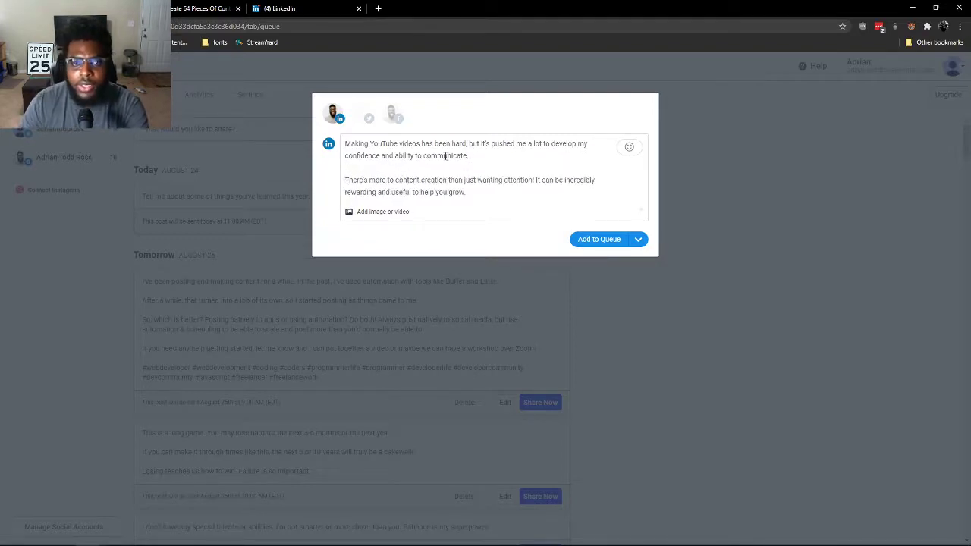
# - Append the hashtag block from #webdeveloper to #freelancework, copied from LinkedIn, below the YouTube post and add the post to the queue
pyautogui.click(490, 198)
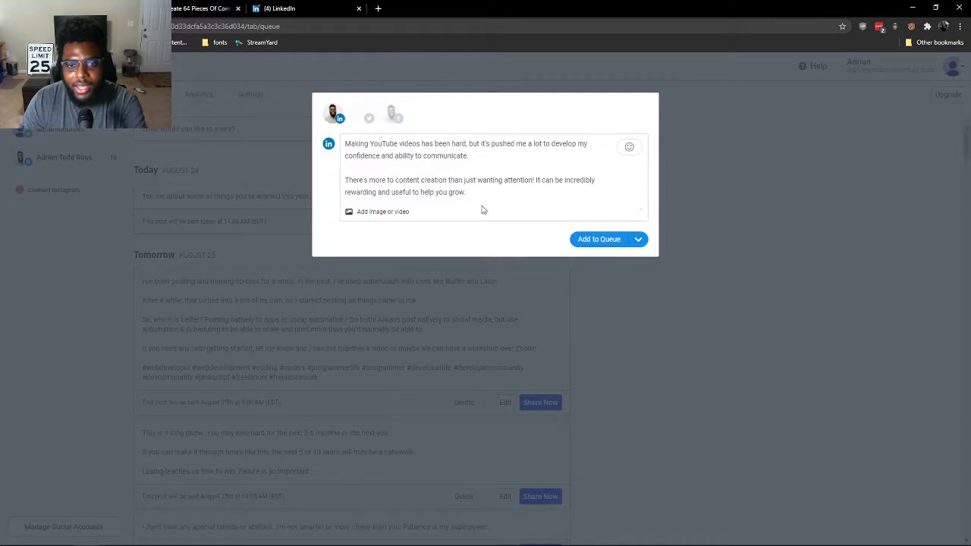
pyautogui.press('Return')
pyautogui.press('Return')
pyautogui.click(329, 14)
pyautogui.moveTo(434, 220); pyautogui.dragTo(319, 201)
pyautogui.hotkey('ctrl', 'c')
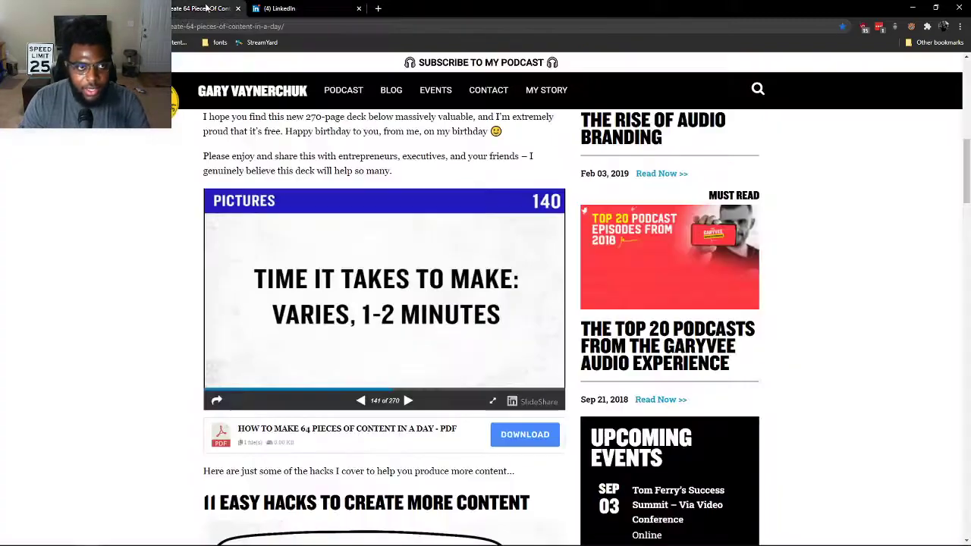
pyautogui.click(201, 9)
pyautogui.hotkey('ctrl', 'shift', 'Tab')
pyautogui.hotkey('ctrl', 'v')
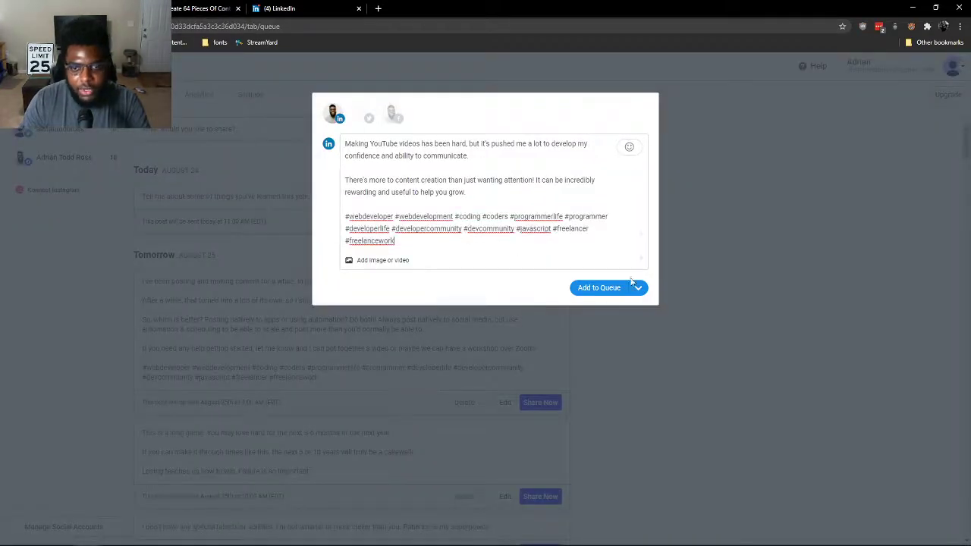
pyautogui.click(599, 288)
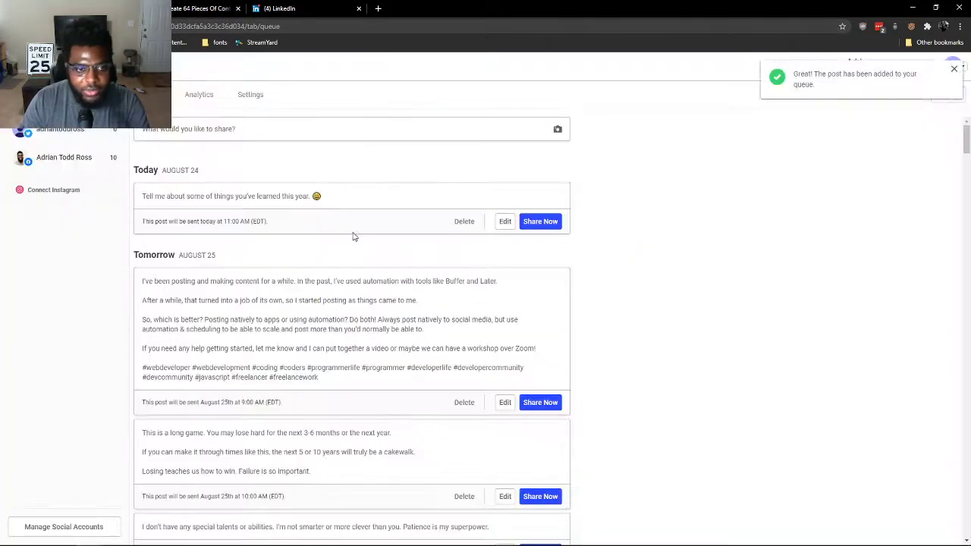
# - Append the same copied hashtag block below the Wix post scheduled for August 26 at 4:00 PM, and save it
pyautogui.scroll(-3, 337, 219)
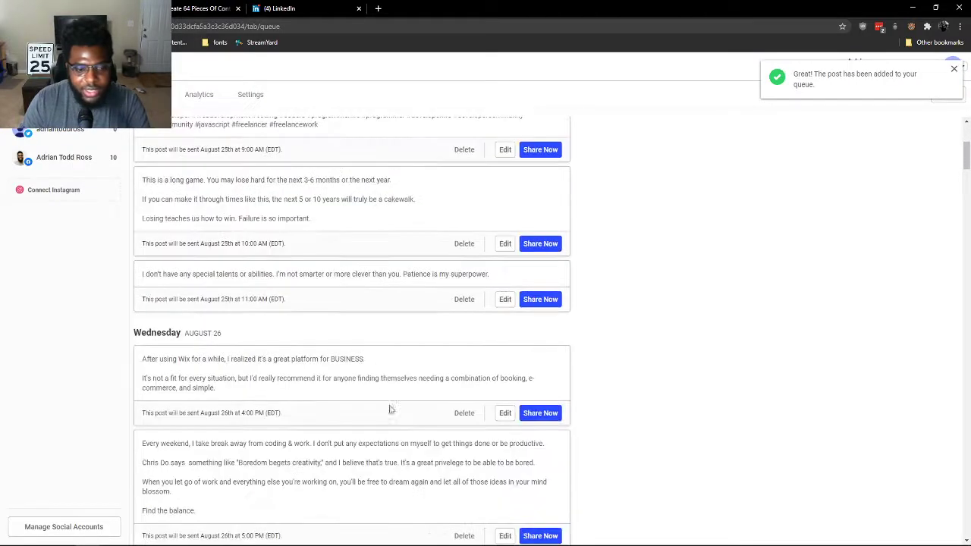
pyautogui.click(505, 413)
pyautogui.press('Return')
pyautogui.press('Return')
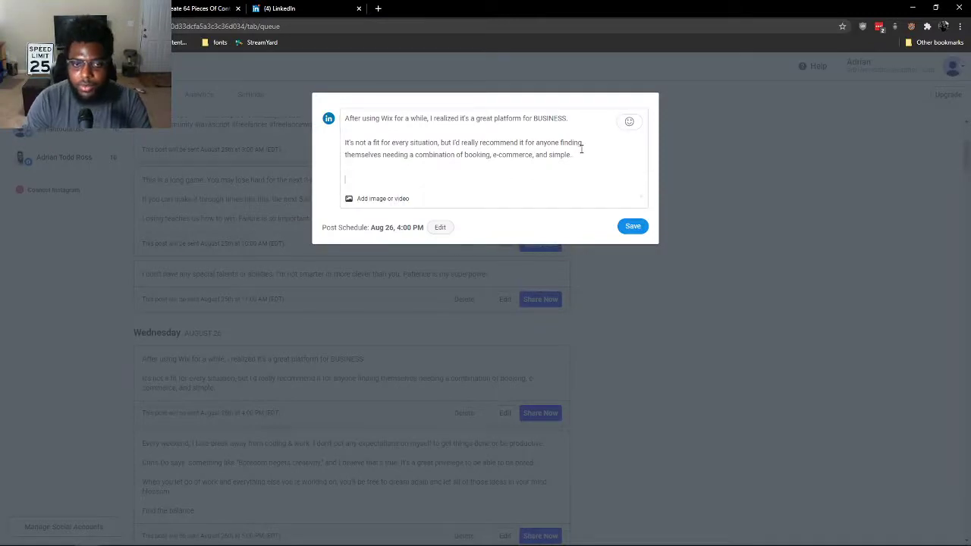
pyautogui.hotkey('ctrl', 'v')
pyautogui.click(633, 251)
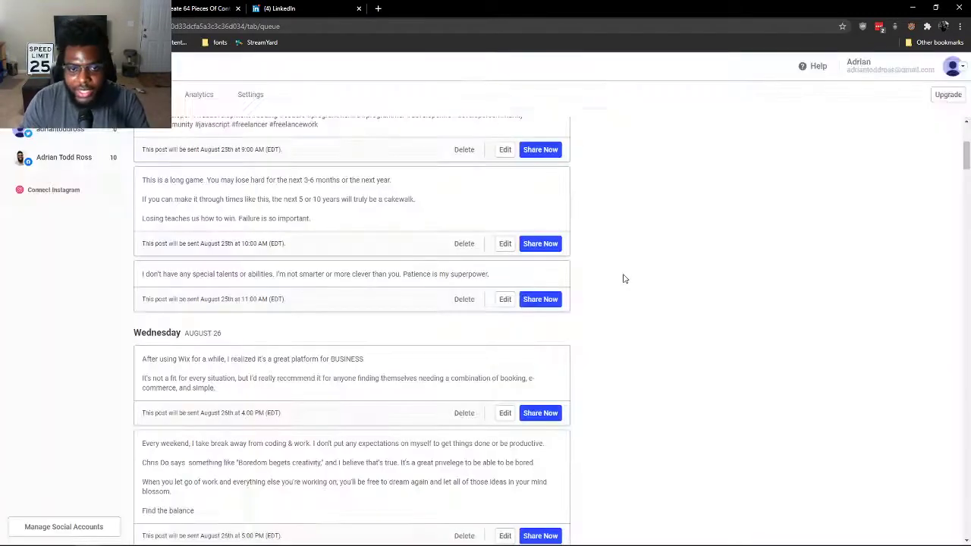
# - Add the hashtag #coding on a separate line below the text of today's 11:00 AM post
pyautogui.scroll(-2, 455, 424)
pyautogui.scroll(5, 450, 428)
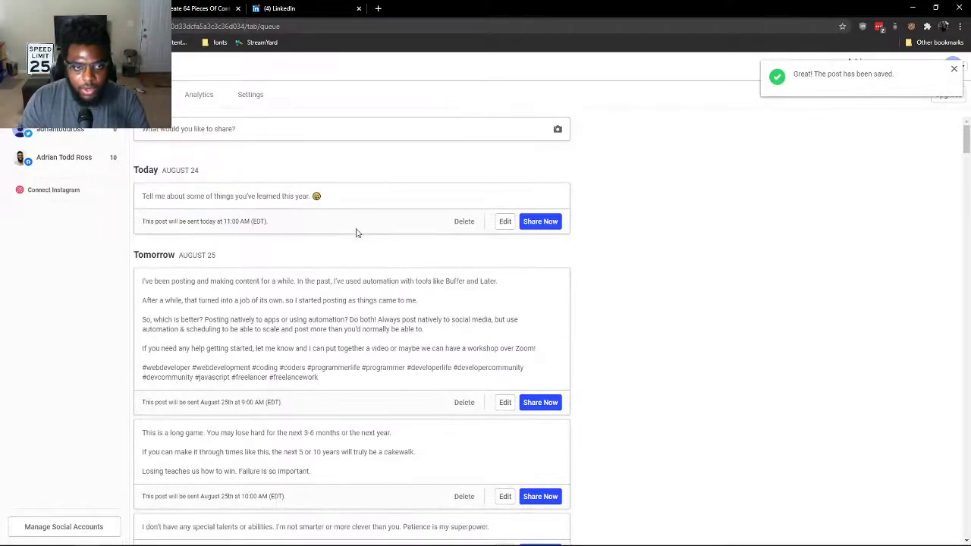
pyautogui.click(504, 221)
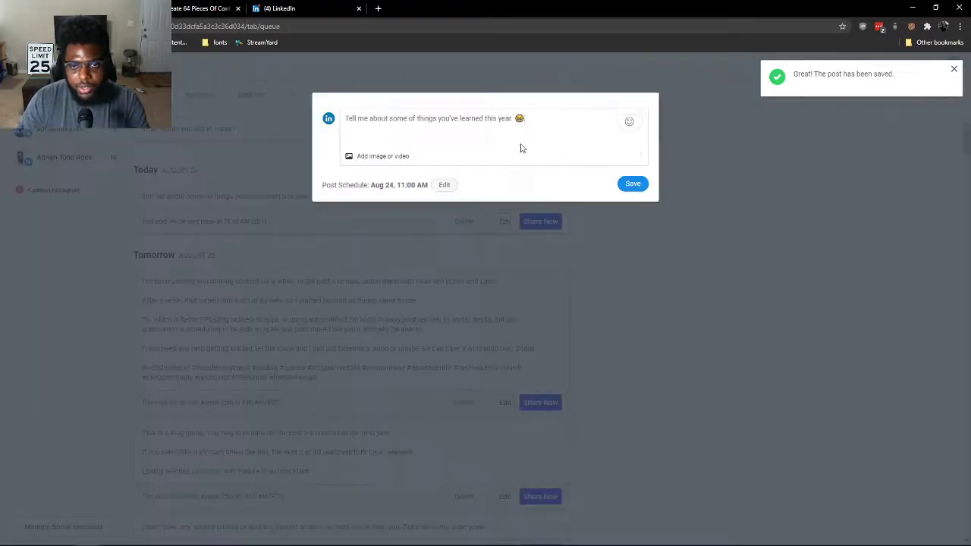
pyautogui.write('#codsin')
pyautogui.press('BackSpace')
pyautogui.press('BackSpace')
pyautogui.press('BackSpace')
pyautogui.write('ing')
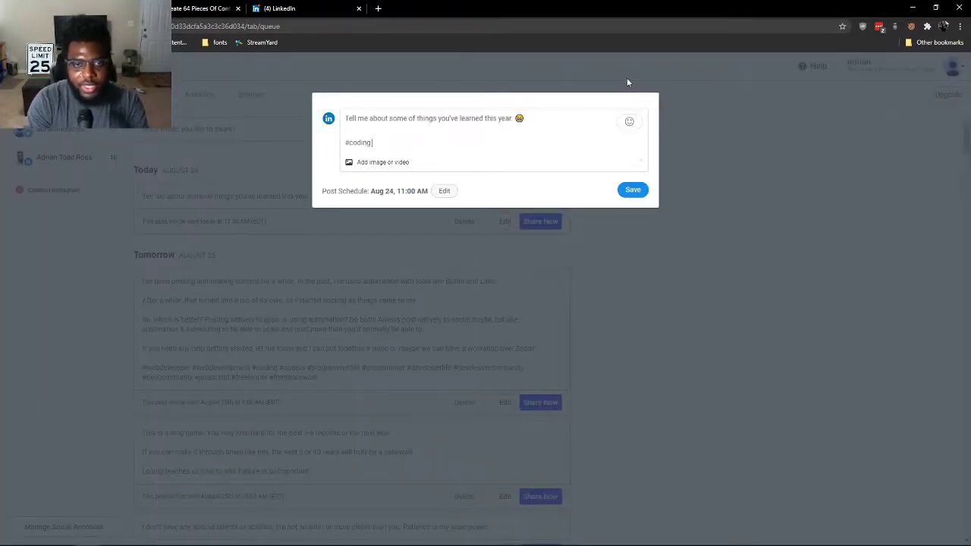
# - Append the hashtags #codenewbie and #programming after #coding in today's 11:00 AM post, and save it
pyautogui.write(' #codenewbi')
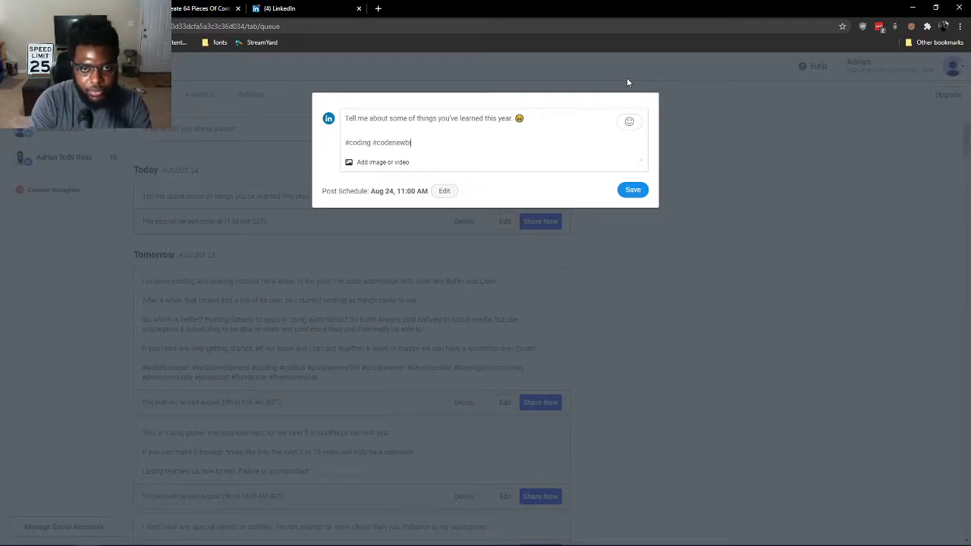
pyautogui.write('e #codin')
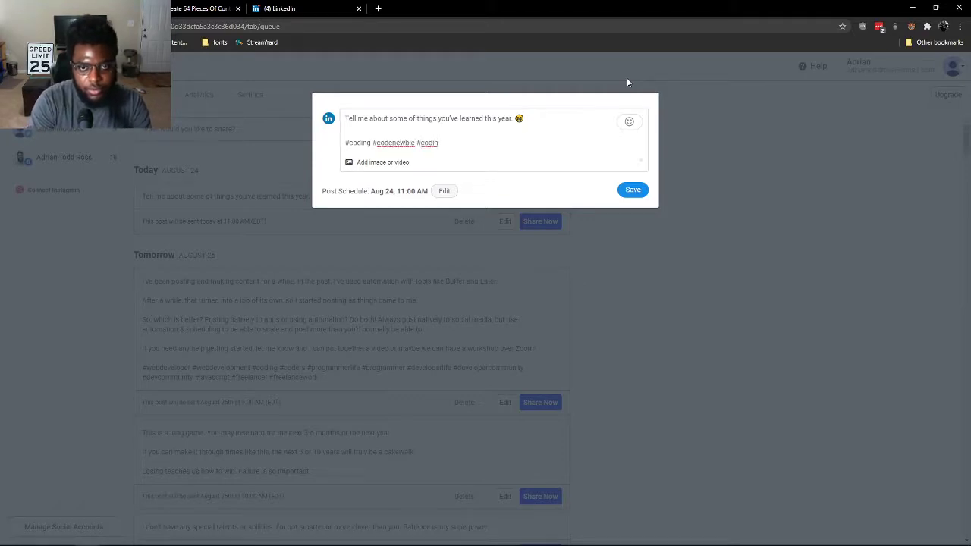
pyautogui.press('BackSpace')
pyautogui.press('BackSpace')
pyautogui.press('BackSpace')
pyautogui.write('programming')
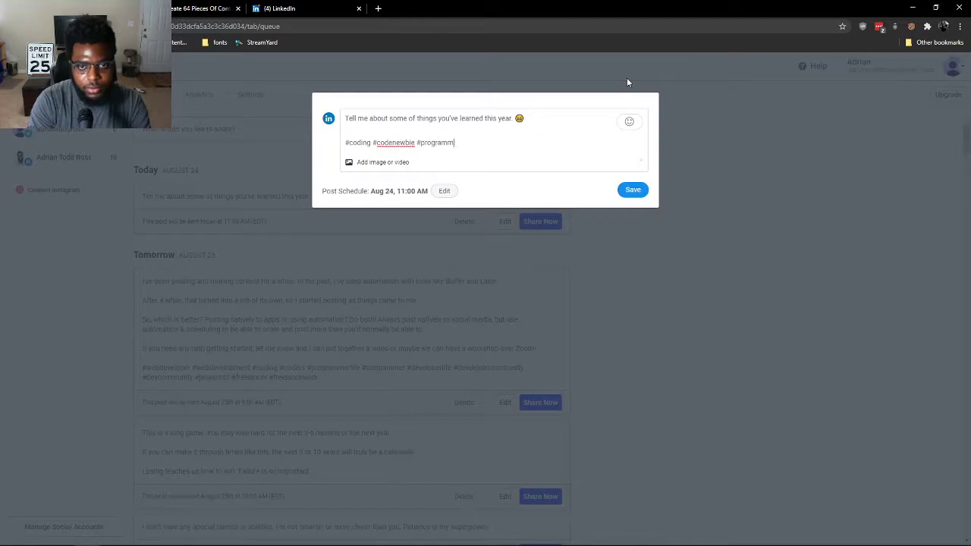
pyautogui.click(631, 191)
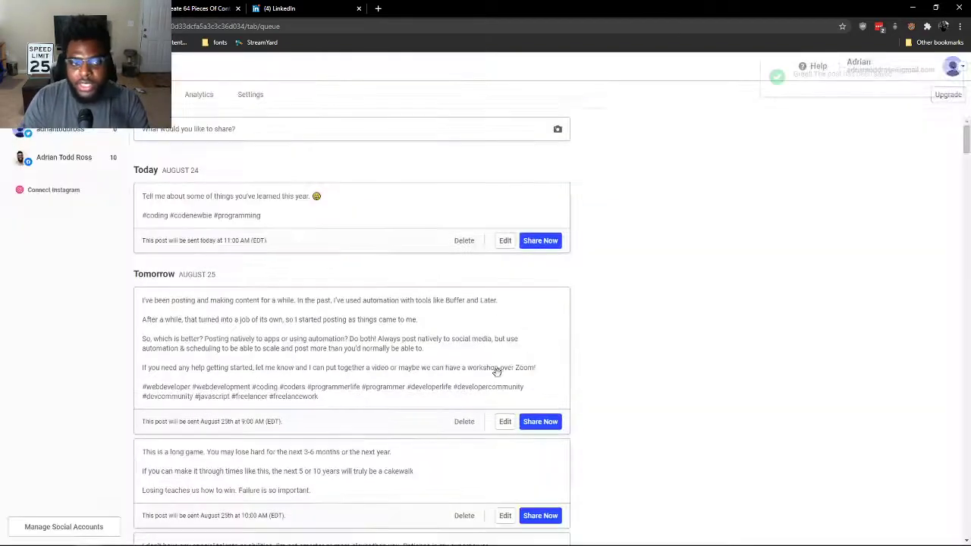
pyautogui.click(217, 136)
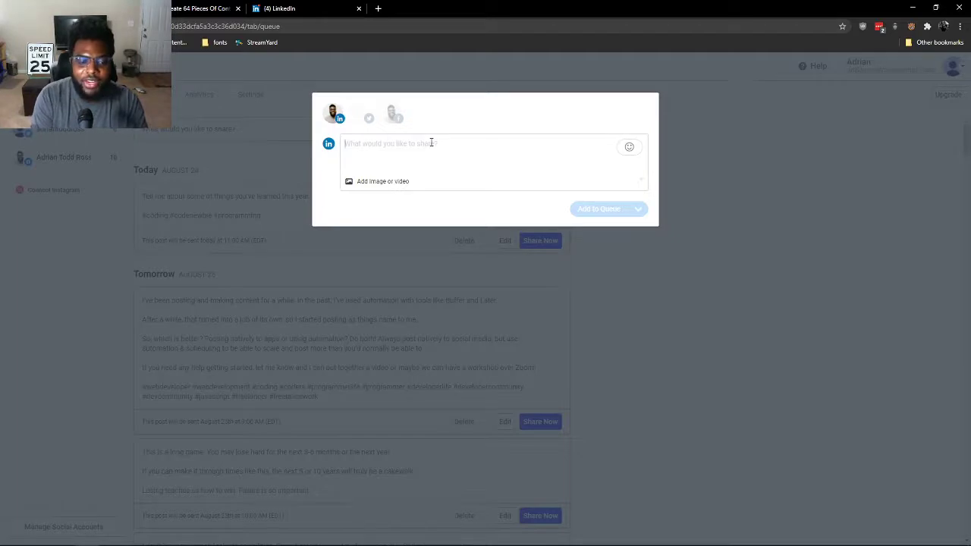
pyautogui.click(584, 350)
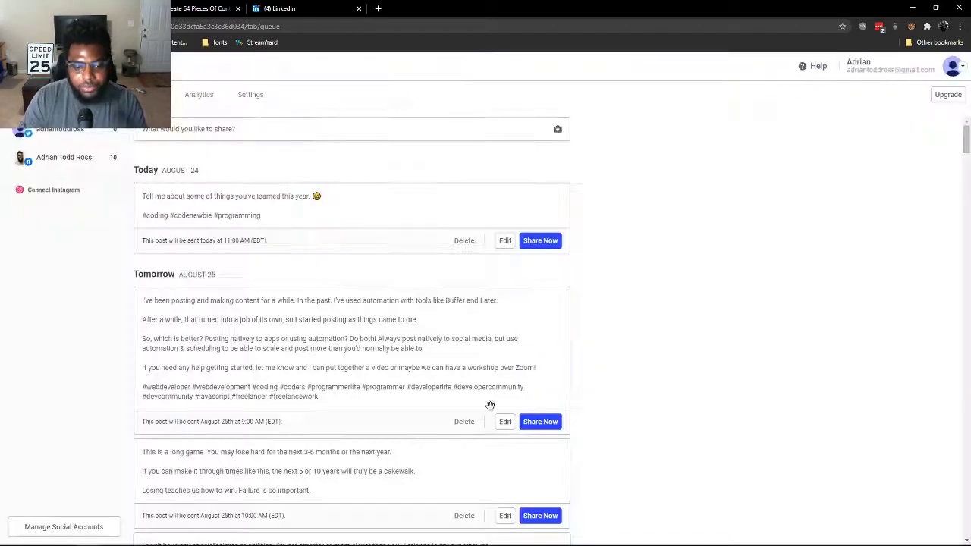
pyautogui.scroll(-1, 444, 444)
pyautogui.scroll(1, 369, 412)
pyautogui.scroll(-1, 322, 507)
pyautogui.scroll(1, 324, 369)
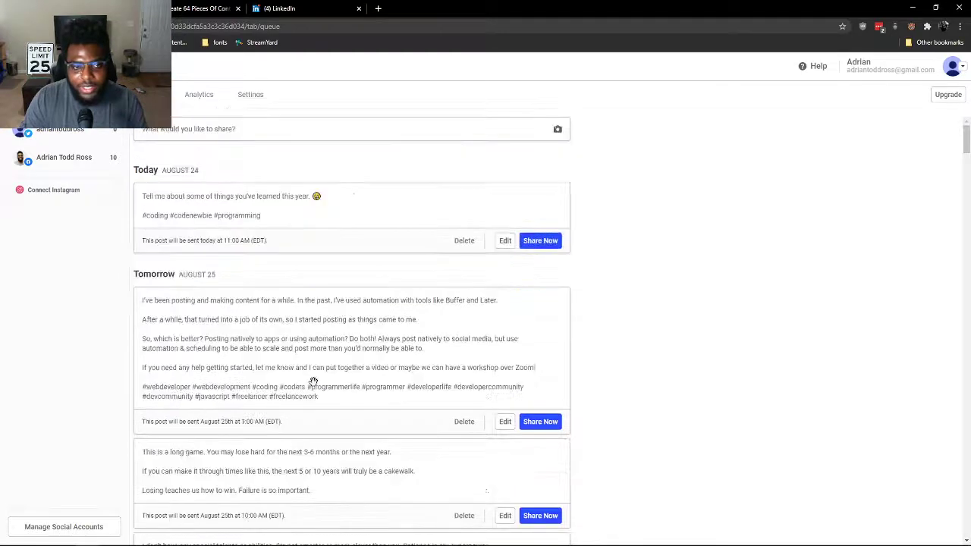
pyautogui.click(64, 157)
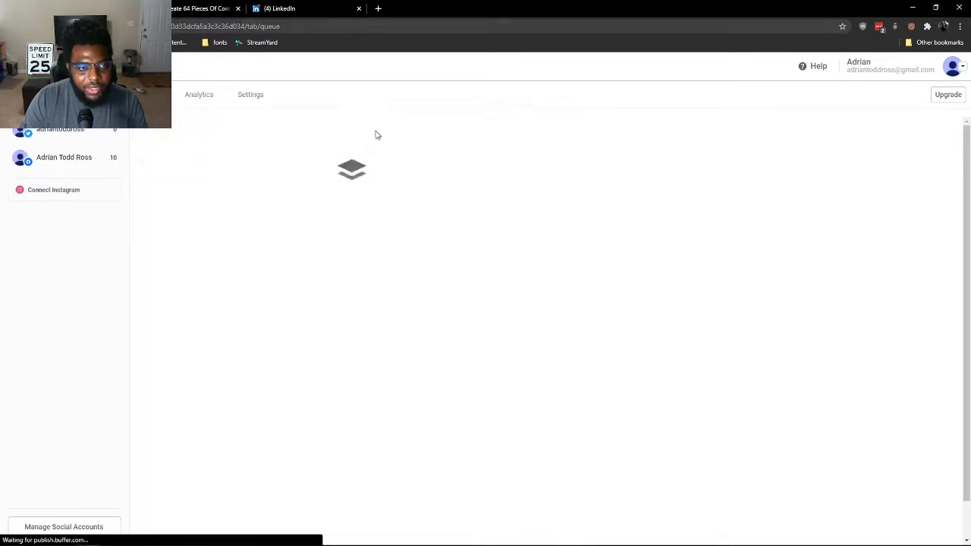
# - Start a new LinkedIn post with the paragraph "Sometimes things are incredibly hard only because we aren't interested in doing them."
pyautogui.click(255, 128)
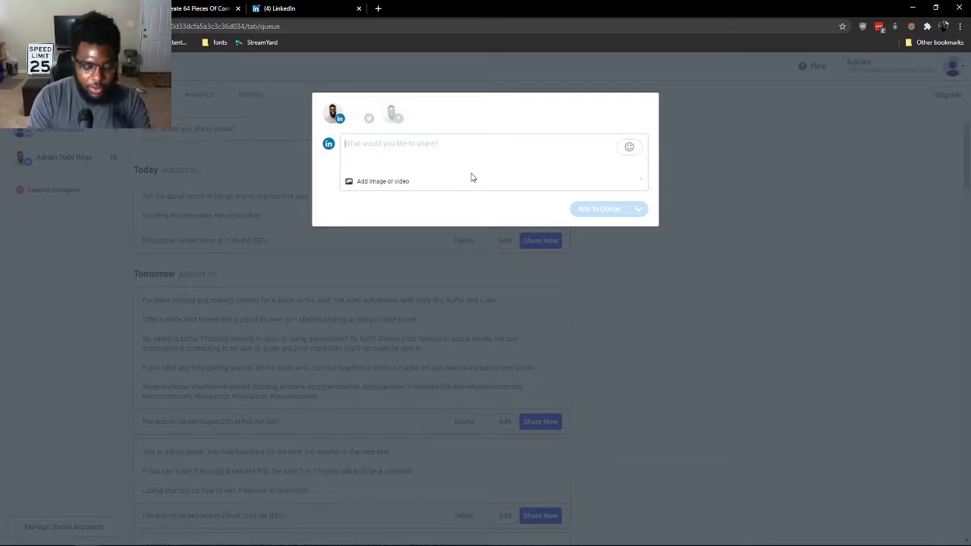
pyautogui.write('Sometimes things are incrediblyt')
pyautogui.press('BackSpace')
pyautogui.write('hard only because')
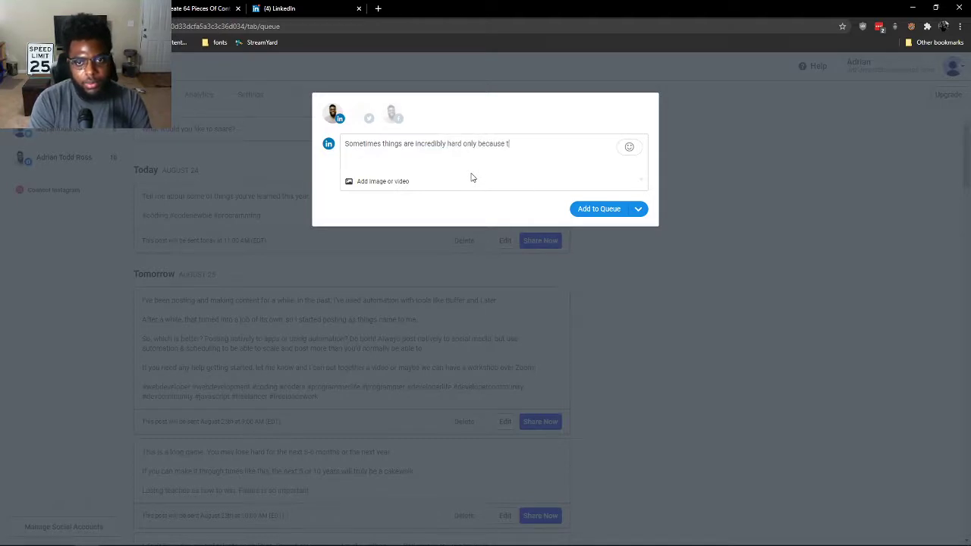
pyautogui.write(" we aren't interes")
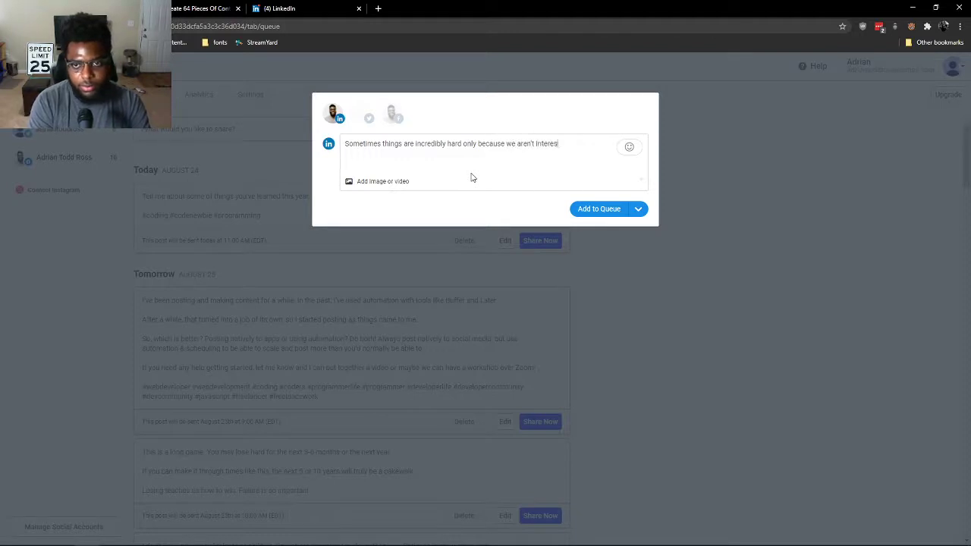
pyautogui.write('ted in doing them./')
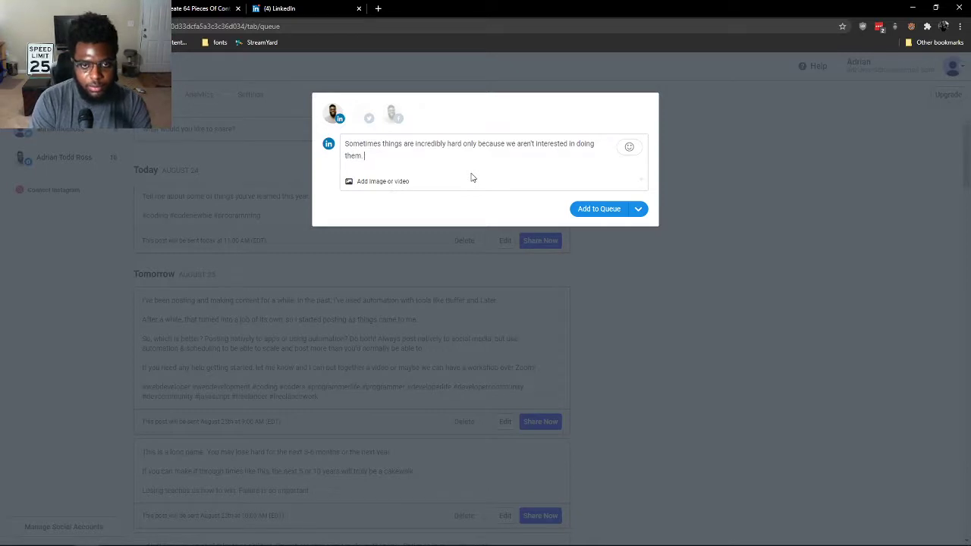
# - Begin a second paragraph after a blank line with "I'd never get excited for interviews and coding challenges while I was job hunting but"
pyautogui.press('Return')
pyautogui.press('Return')
pyautogui.write("I'd never get exc")
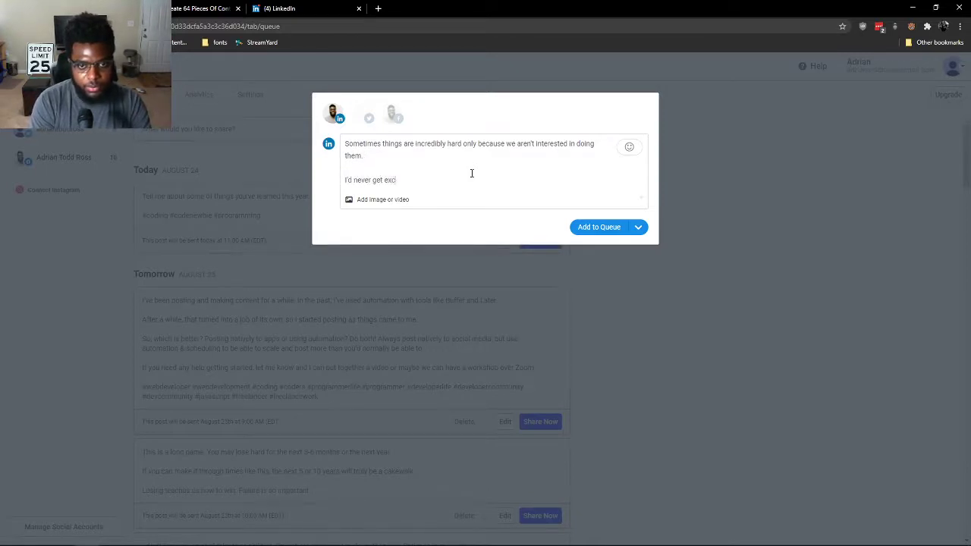
pyautogui.write('ited for interviews and coding prac')
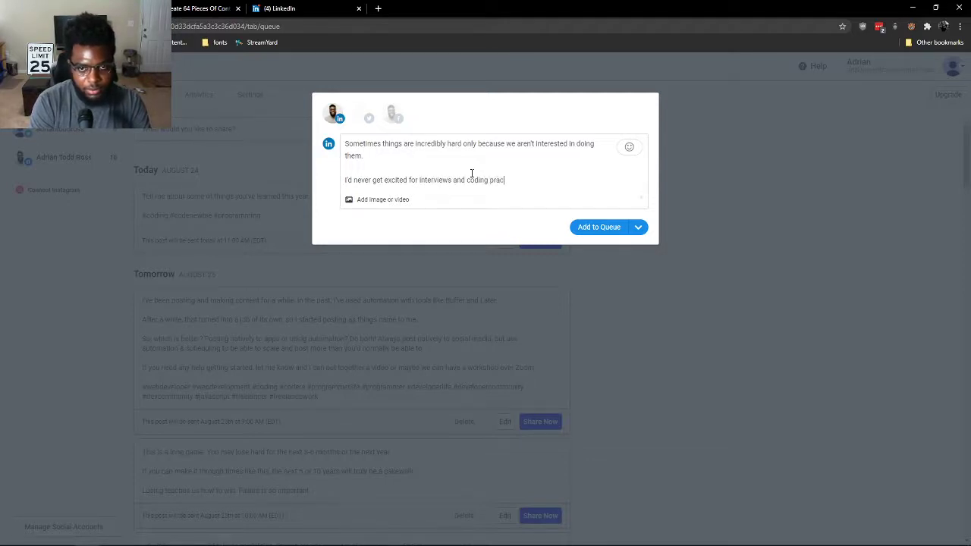
pyautogui.press('BackSpace')
pyautogui.press('BackSpace')
pyautogui.press('BackSpace')
pyautogui.press('BackSpace')
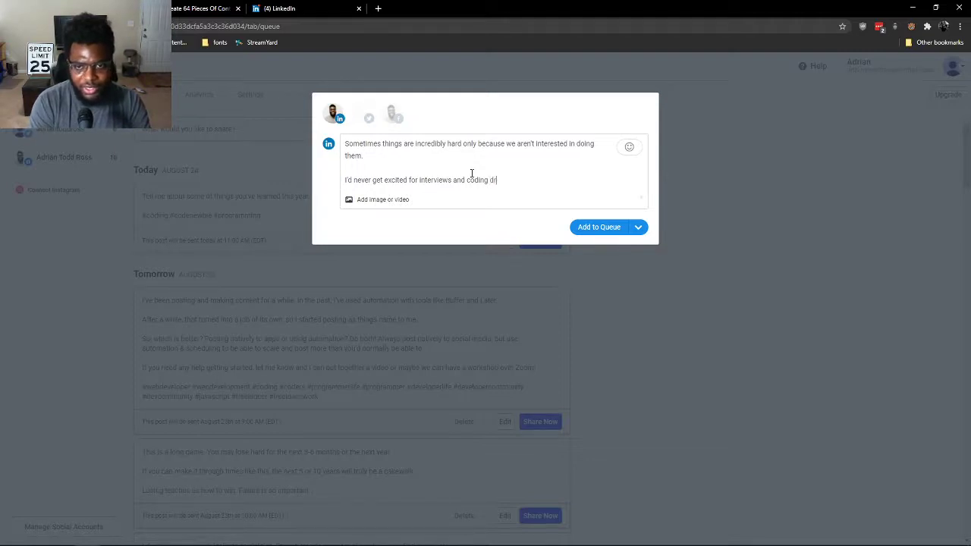
pyautogui.write('challenges t')
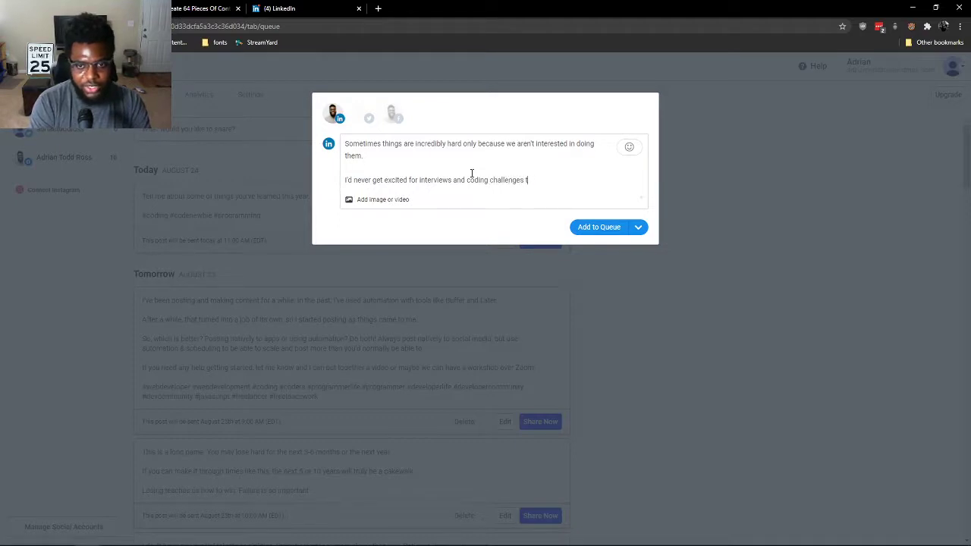
pyautogui.press('BackSpace')
pyautogui.write('while I was jo')
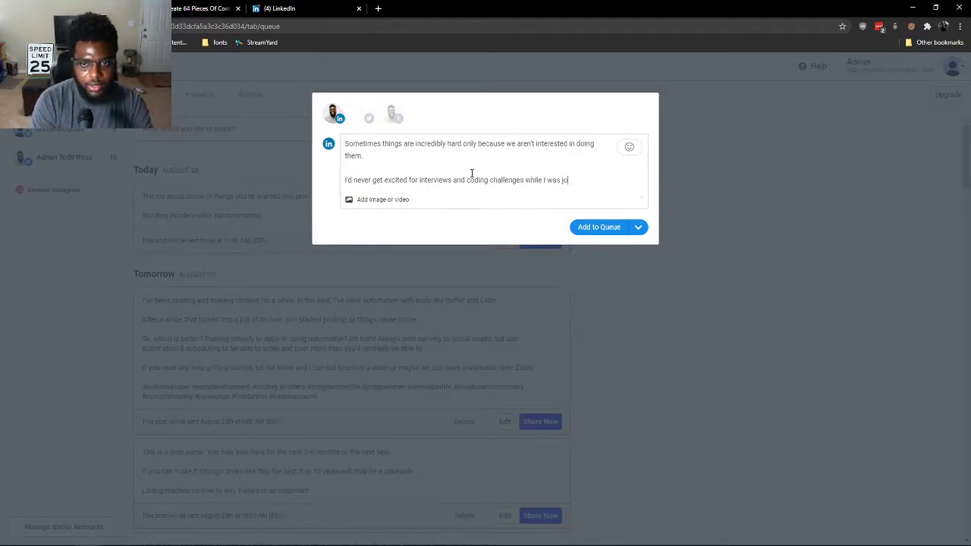
pyautogui.write('b hunting but I')
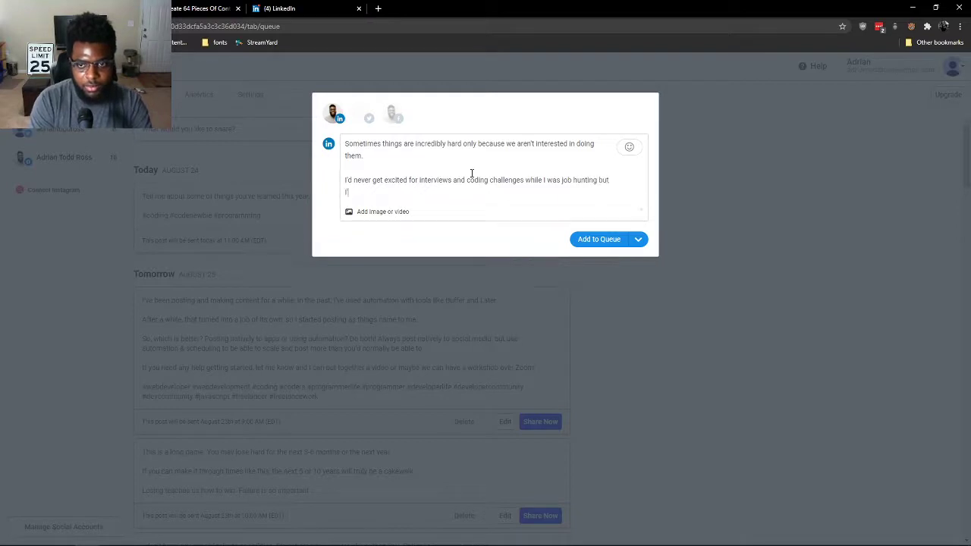
# - Complete the sentence with "I'm always excited to hear about what prospective clients are working on, even if I'm not a good fit."
pyautogui.write("'m always excited to hear a")
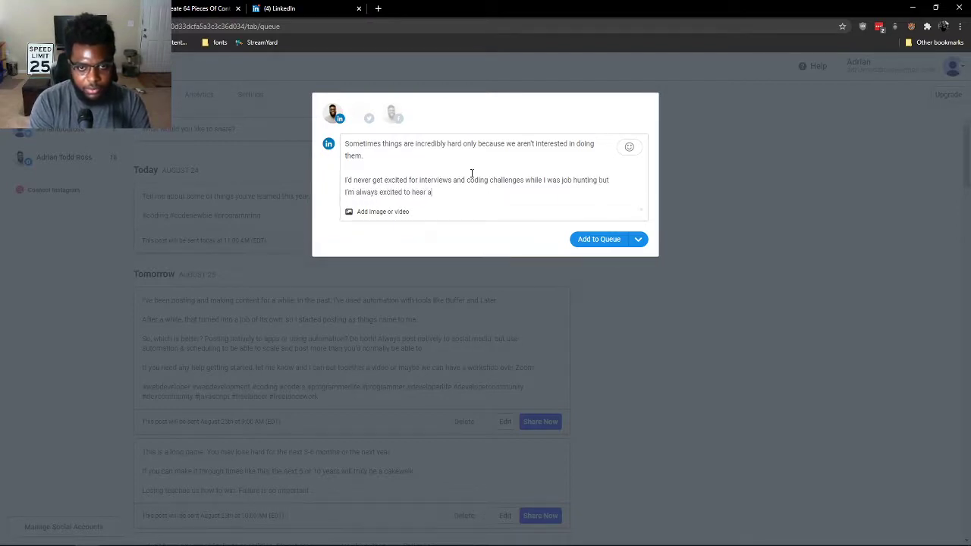
pyautogui.write(' from')
pyautogui.press('BackSpace')
pyautogui.press('BackSpace')
pyautogui.press('BackSpace')
pyautogui.write('about wha')
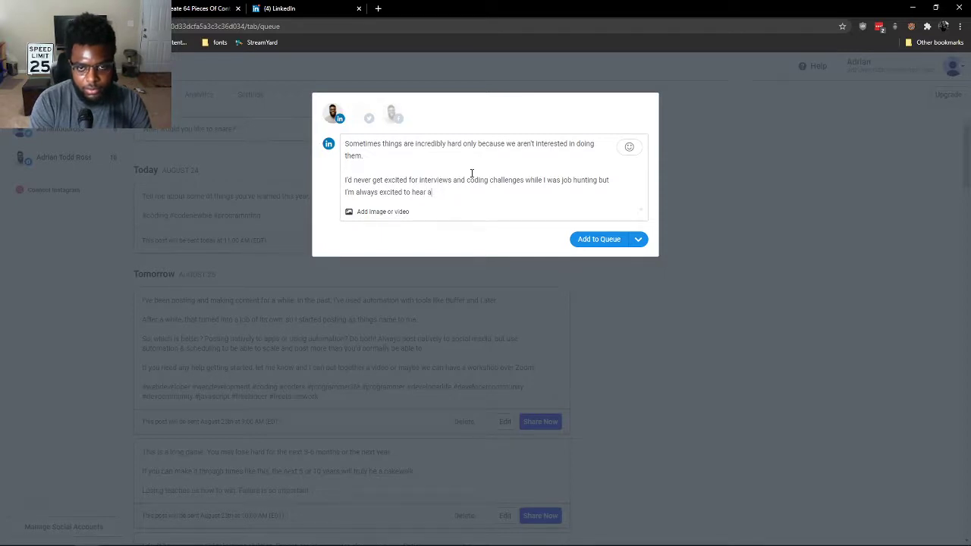
pyautogui.write("t prospective clients are working on, even if I'm not a good fit. I should've list")
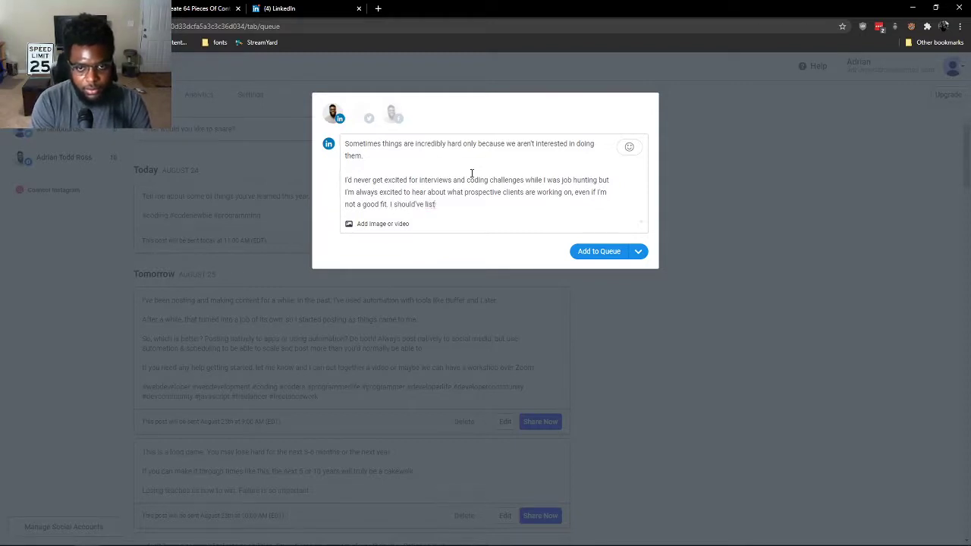
# - Finish the second paragraph with the sentence "I should've listened to myself earlier, but I didn't."
pyautogui.write('ened to myself ear')
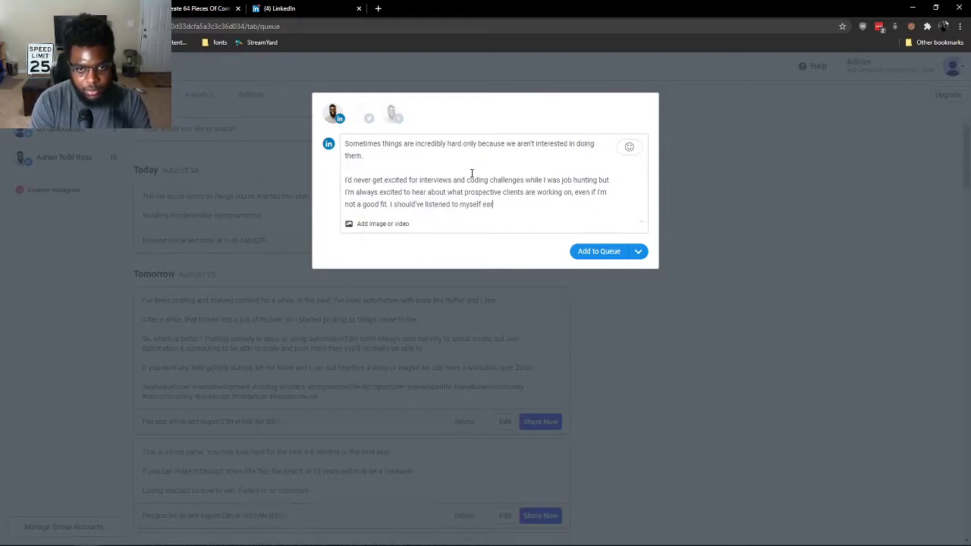
pyautogui.write('lier, but I didn')
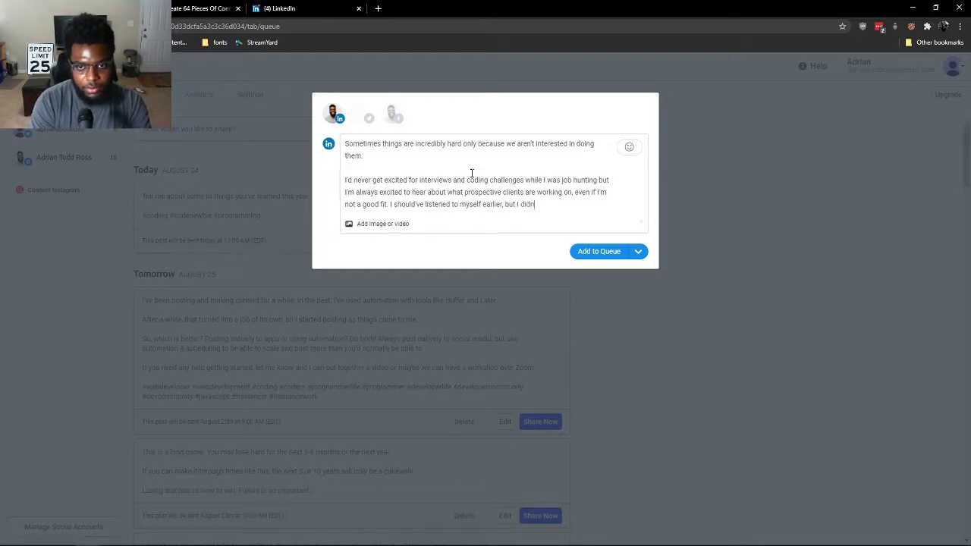
pyautogui.write("'t.")
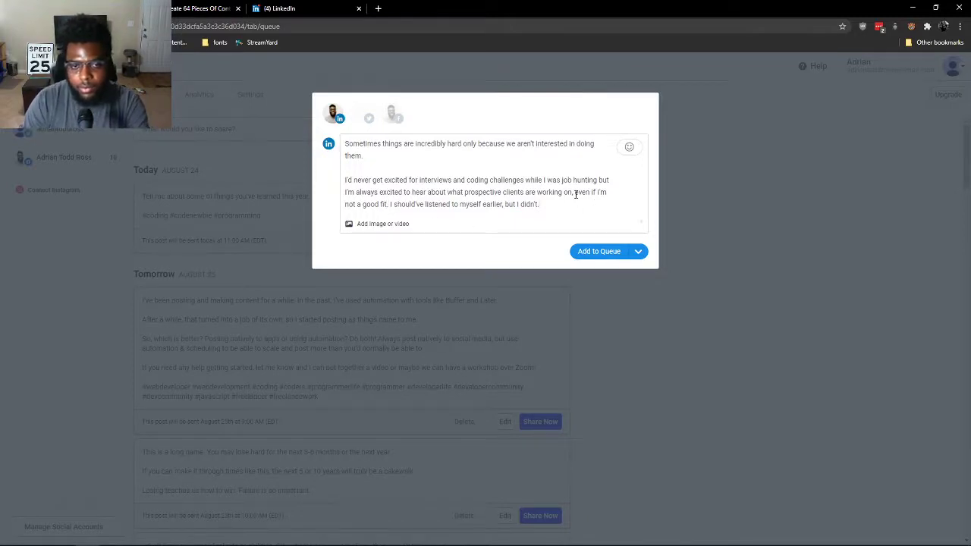
# - Split the post so that "I should've listened to myself earlier" begins a third paragraph after a blank line
pyautogui.hotkey('ctrl', 'Left')
pyautogui.hotkey('ctrl', 'Left')
pyautogui.hotkey('ctrl', 'Left')
pyautogui.hotkey('ctrl', 'Left')
pyautogui.hotkey('ctrl', 'Left')
pyautogui.hotkey('ctrl', 'Left')
pyautogui.hotkey('ctrl', 'Left')
pyautogui.hotkey('ctrl', 'Left')
pyautogui.press('BackSpace')
pyautogui.press('Return')
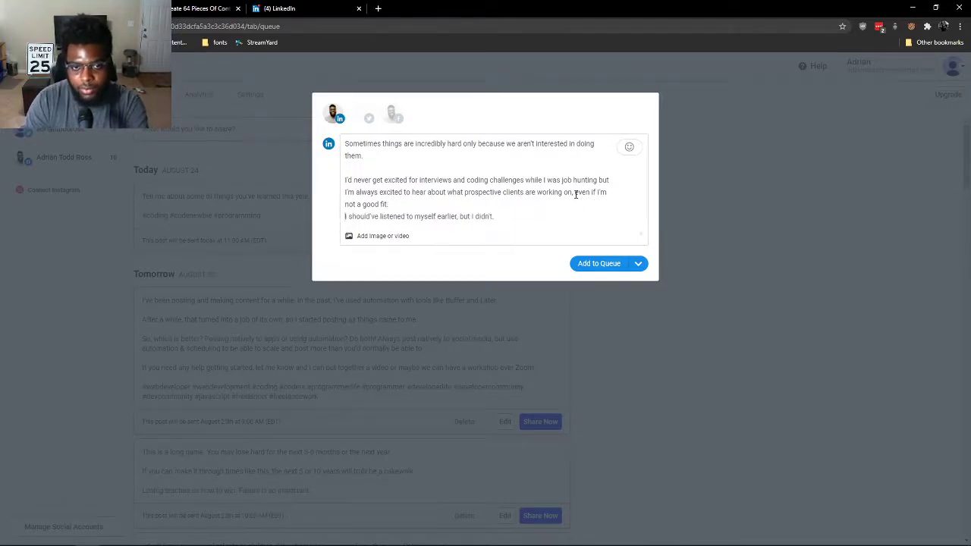
pyautogui.press('Return')
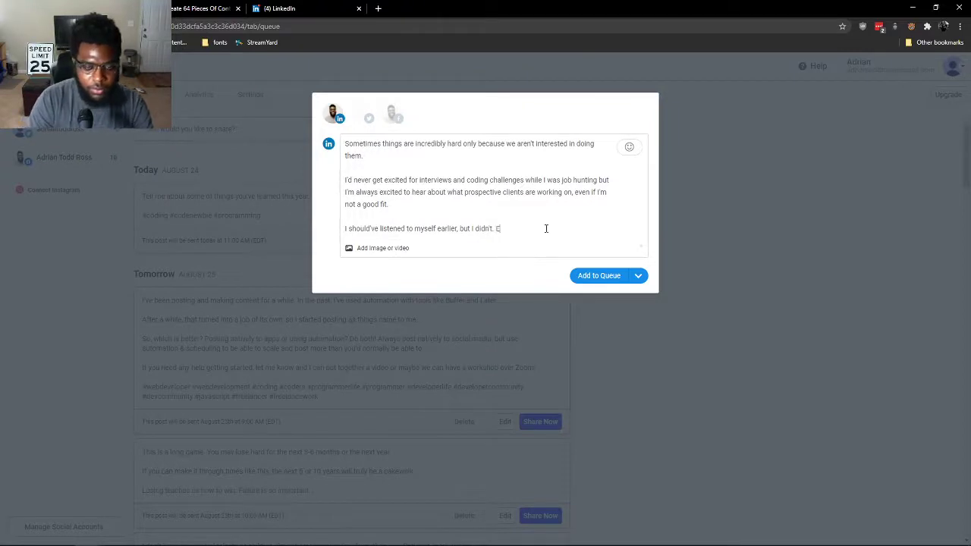
# - Continue the third paragraph with "Everything is hard, but things get easier when we start to build a life around what we're naturally good at instead of pushing"
pyautogui.write('verything is')
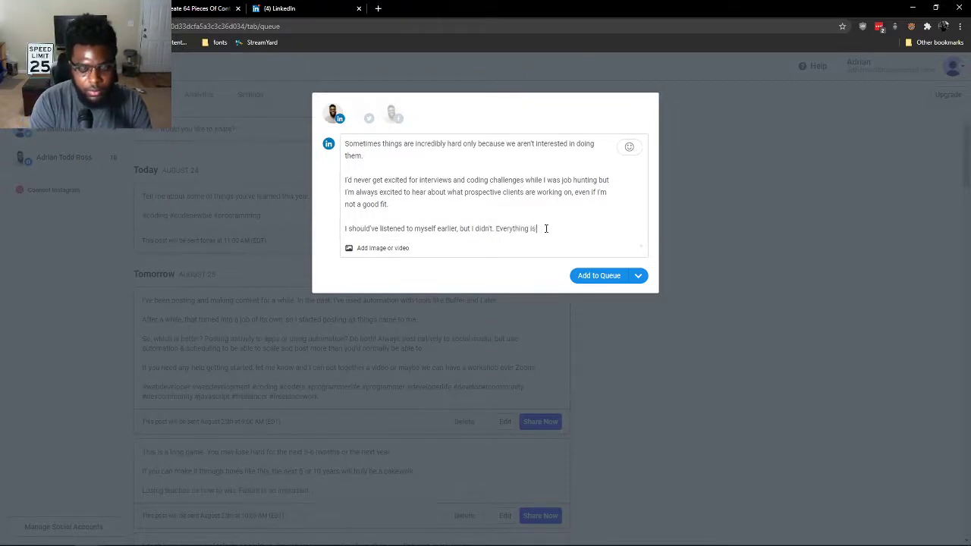
pyautogui.write(' hard, but things g')
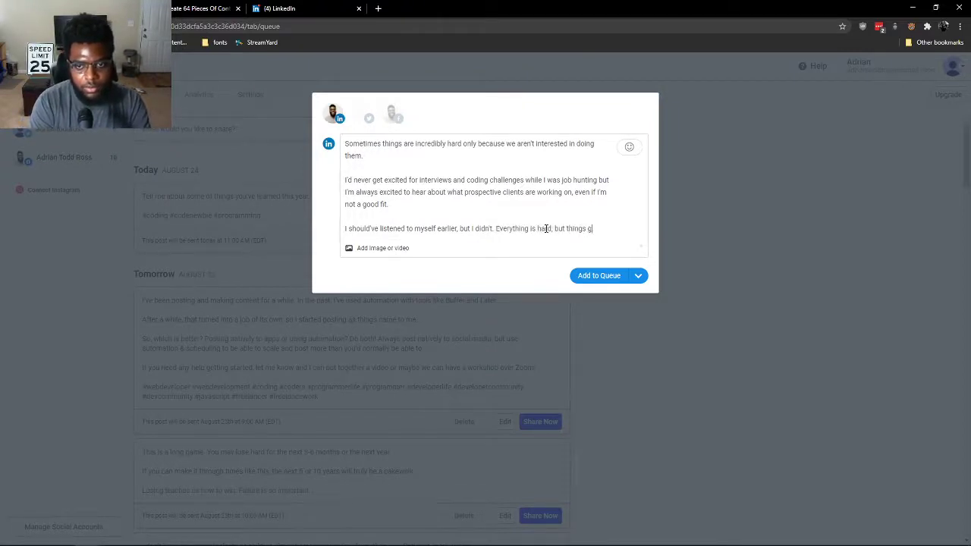
pyautogui.write('et easier when we')
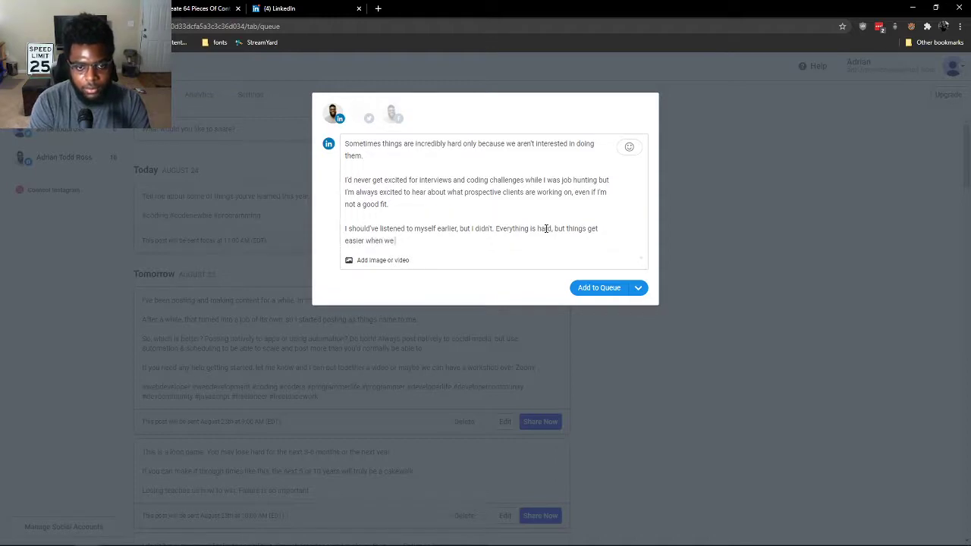
pyautogui.write(' star')
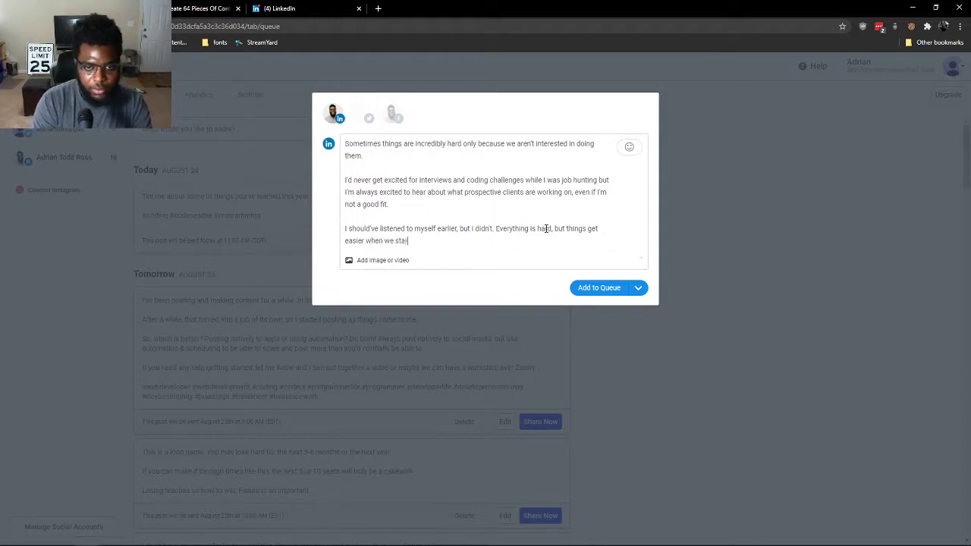
pyautogui.write('t to build a li')
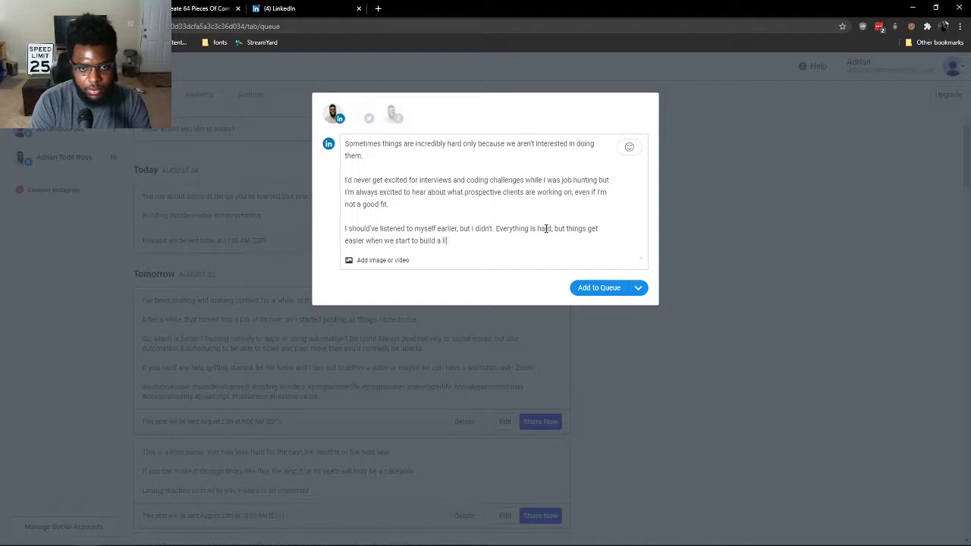
pyautogui.write("fe around what we're")
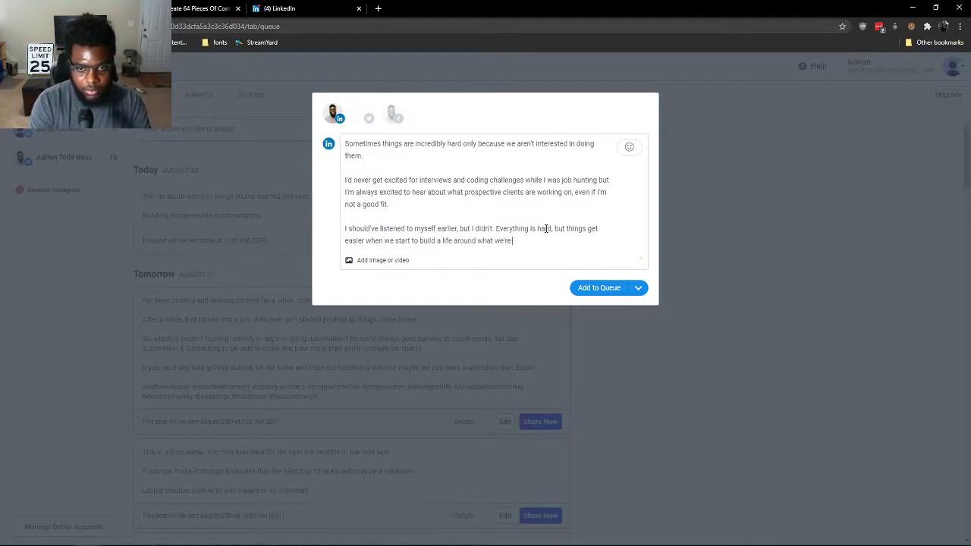
pyautogui.write(' naturally good at insteadsof pushing')
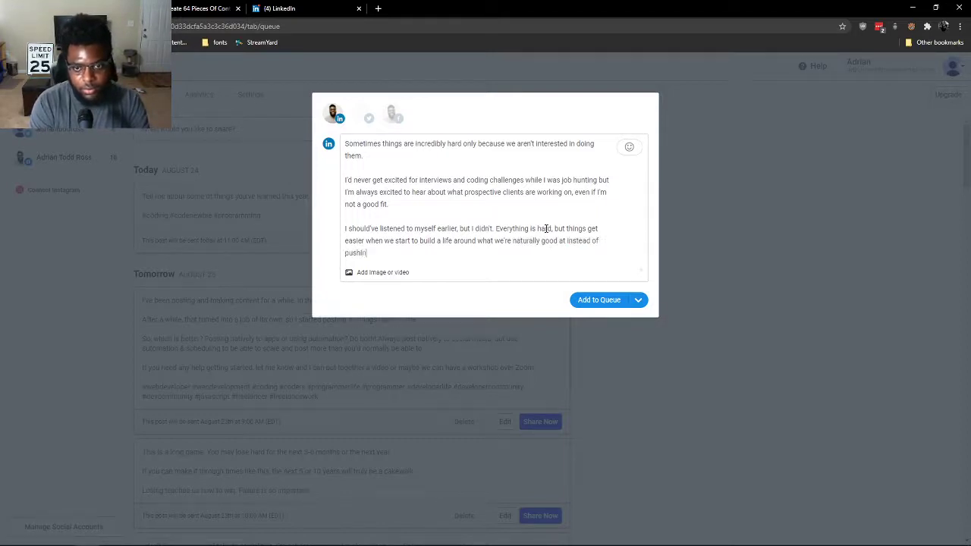
# - Rewrite the third paragraph after "build a life around" as "when we play to our strengths instead of always trying to limit or"
pyautogui.press('BackSpace')
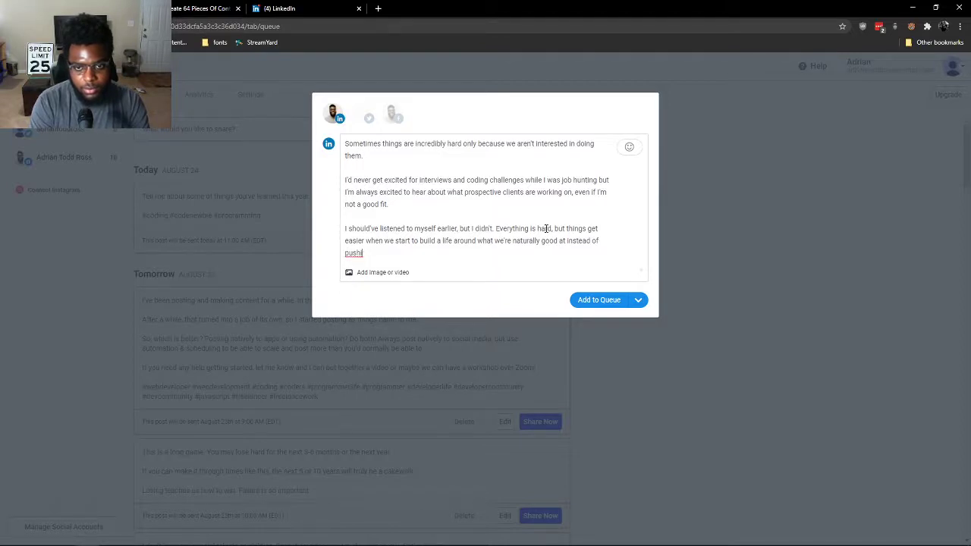
pyautogui.press('BackSpace')
pyautogui.press('BackSpace')
pyautogui.press('BackSpace')
pyautogui.press('BackSpace')
pyautogui.press('BackSpace')
pyautogui.press('BackSpace')
pyautogui.press('BackSpace')
pyautogui.press('BackSpace')
pyautogui.press('BackSpace')
pyautogui.press('BackSpace')
pyautogui.press('BackSpace')
pyautogui.press('BackSpace')
pyautogui.press('BackSpace')
pyautogui.press('BackSpace')
pyautogui.press('BackSpace')
pyautogui.press('BackSpace')
pyautogui.press('BackSpace')
pyautogui.press('BackSpace')
pyautogui.press('BackSpace')
pyautogui.press('BackSpace')
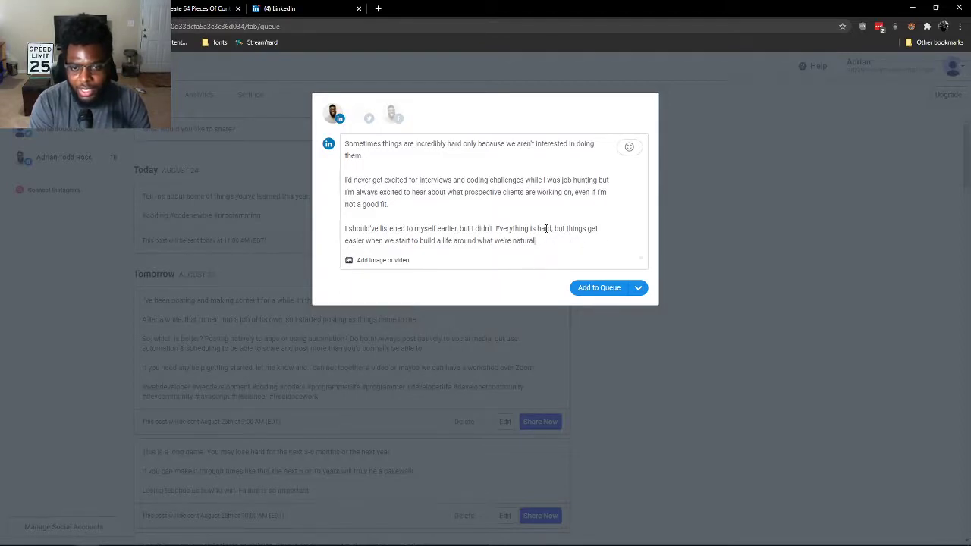
pyautogui.press('BackSpace')
pyautogui.press('BackSpace')
pyautogui.press('BackSpace')
pyautogui.press('BackSpace')
pyautogui.press('BackSpace')
pyautogui.press('BackSpace')
pyautogui.press('BackSpace')
pyautogui.press('BackSpace')
pyautogui.press('BackSpace')
pyautogui.press('BackSpace')
pyautogui.press('BackSpace')
pyautogui.press('BackSpace')
pyautogui.press('BackSpace')
pyautogui.press('BackSpace')
pyautogui.press('BackSpace')
pyautogui.press('BackSpace')
pyautogui.press('BackSpace')
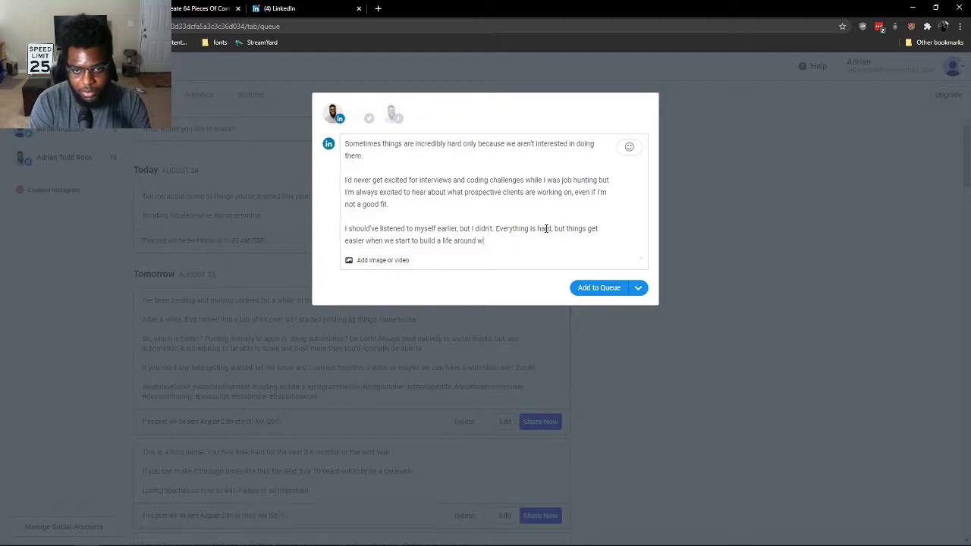
pyautogui.write('hen we play to our styrengths instead of always trying to limit or mitag')
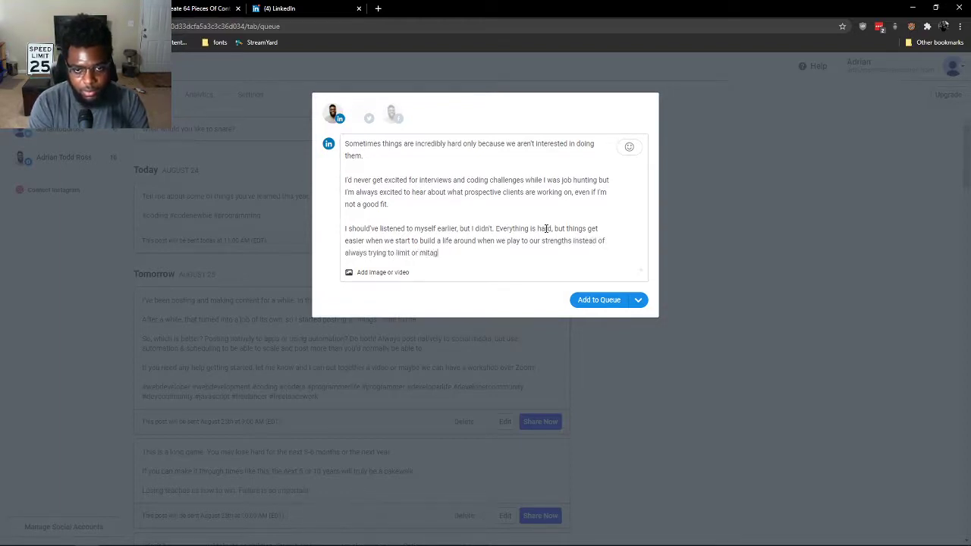
# - Replace the words after "instead of always trying to" with "fix our weaknesses."
pyautogui.press('BackSpace')
pyautogui.press('BackSpace')
pyautogui.press('BackSpace')
pyautogui.press('BackSpace')
pyautogui.press('BackSpace')
pyautogui.press('BackSpace')
pyautogui.press('BackSpace')
pyautogui.press('BackSpace')
pyautogui.press('BackSpace')
pyautogui.press('BackSpace')
pyautogui.press('BackSpace')
pyautogui.press('BackSpace')
pyautogui.press('BackSpace')
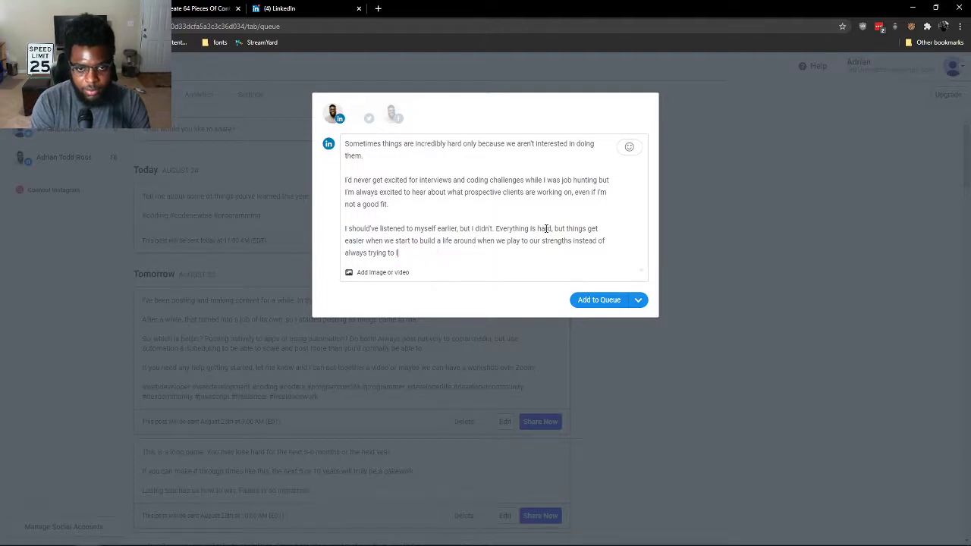
pyautogui.write('fix our weaknesses.')
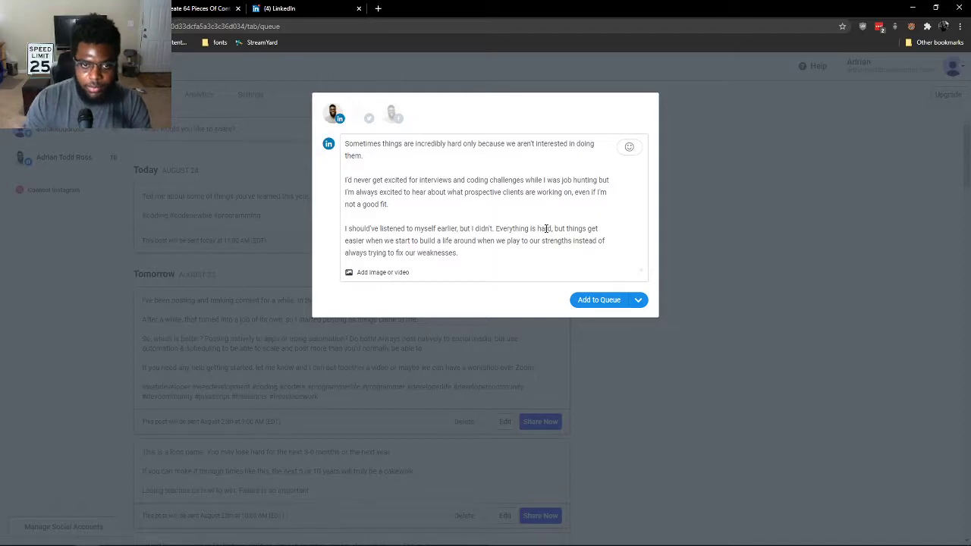
# - Add the developer hashtag block from #webdeveloper to #freelancework below a blank line and add the post to the queue
pyautogui.press('Return')
pyautogui.press('Return')
pyautogui.write('#webdeveloper #webdevelopment #coding #coders #programmerlife #programmer #developerlife #developercommunity #devcommunity #javascript #freelancer #freelancework')
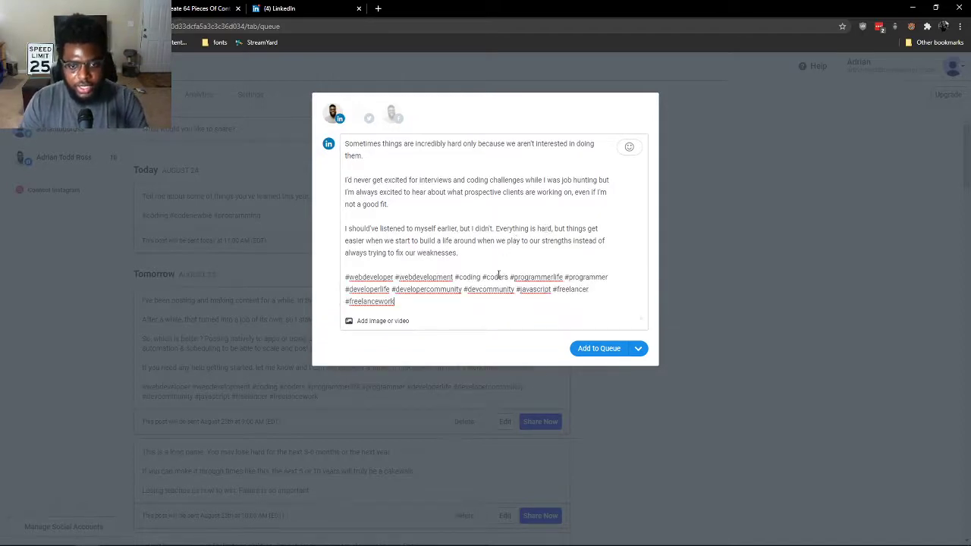
pyautogui.click(596, 350)
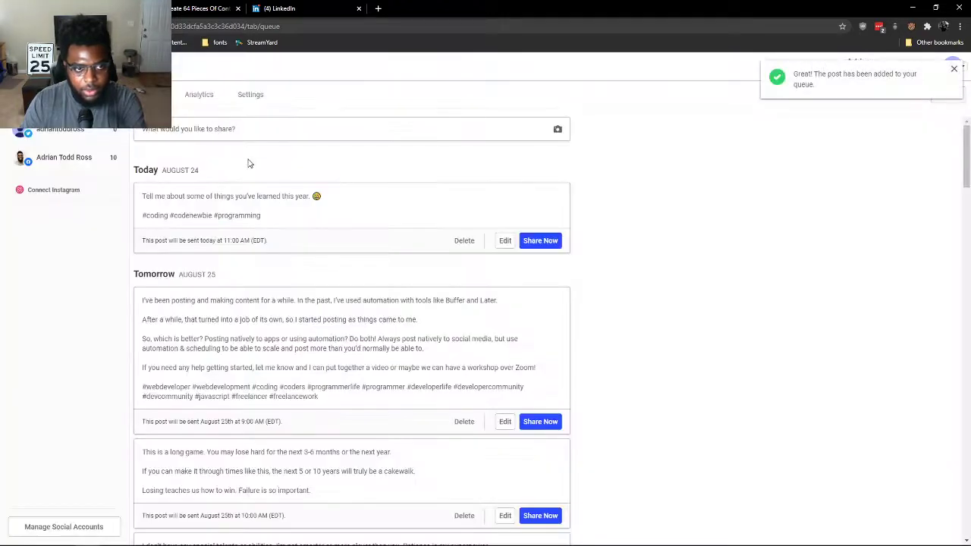
# - Start a new LinkedIn post with the text "Always remember: you belong here too."
pyautogui.click(271, 135)
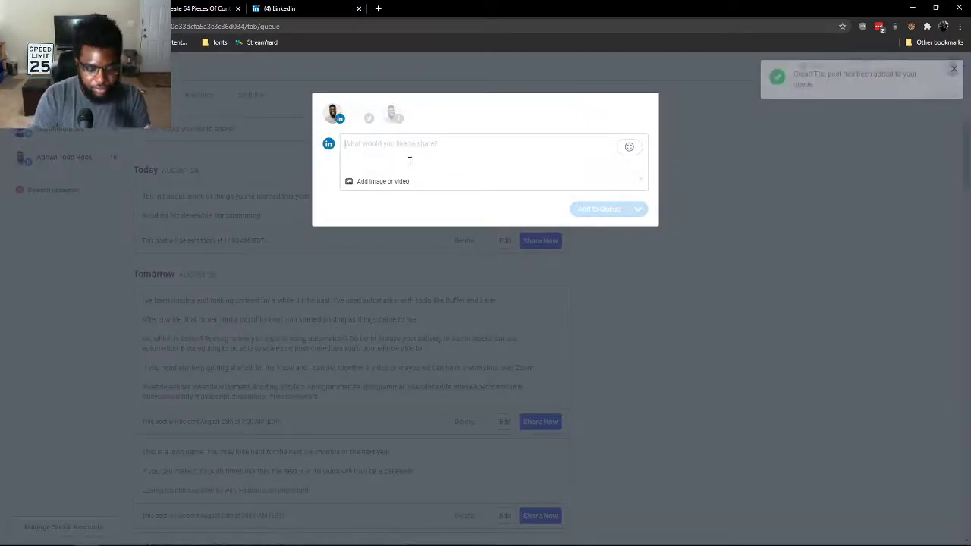
pyautogui.write('It')
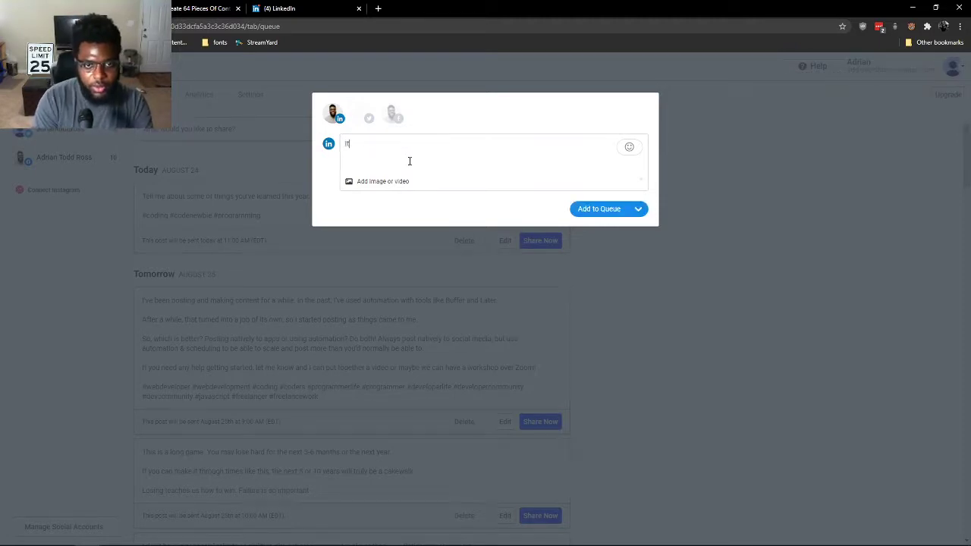
pyautogui.press('BackSpace')
pyautogui.press('BackSpace')
pyautogui.write('Alway')
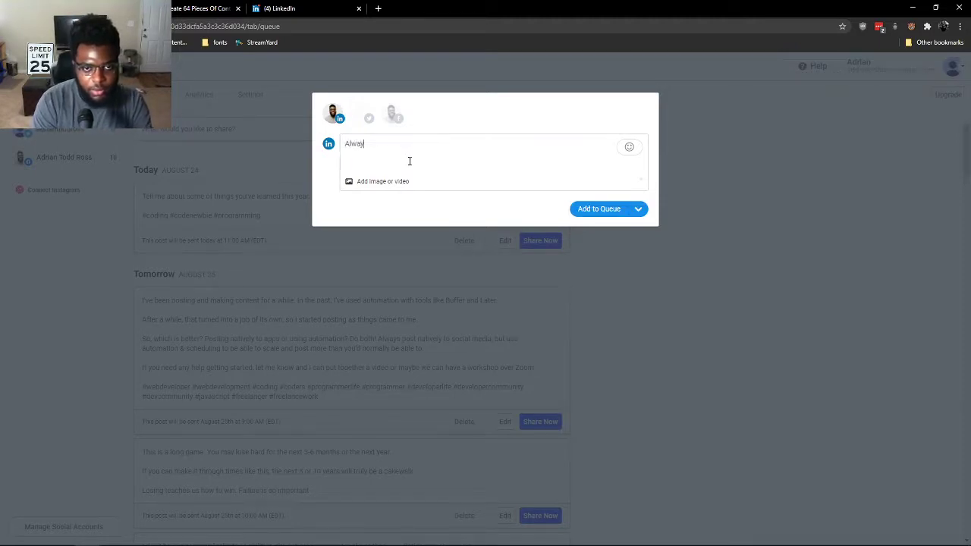
pyautogui.write('s remember: you br: you belong here too')
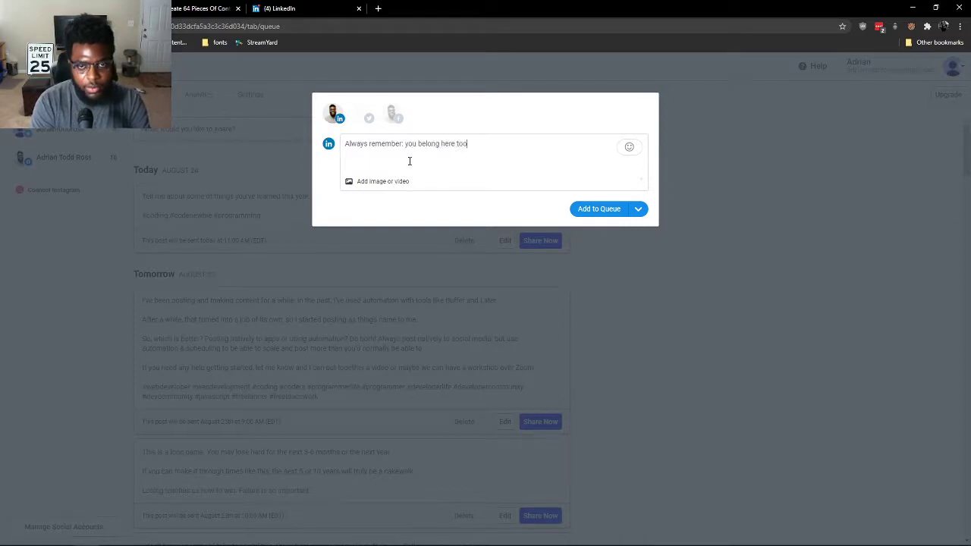
# - Browse the emoji picker through its categories and pick an emoji for the post
pyautogui.click(628, 146)
pyautogui.scroll(-5, 678, 288)
pyautogui.scroll(2, 678, 294)
pyautogui.scroll(-1, 678, 295)
pyautogui.scroll(3, 680, 298)
pyautogui.scroll(-5, 683, 302)
pyautogui.scroll(-5, 682, 302)
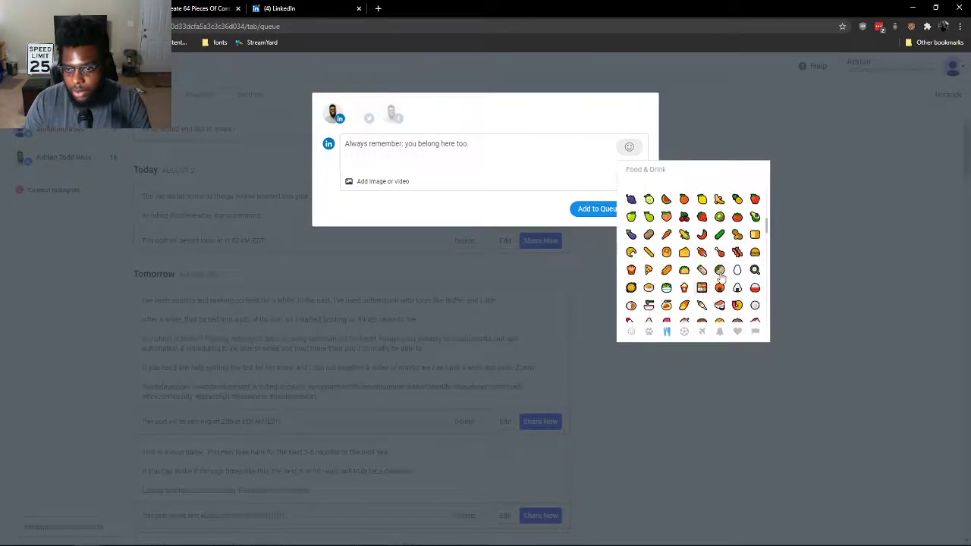
pyautogui.scroll(-6, 721, 279)
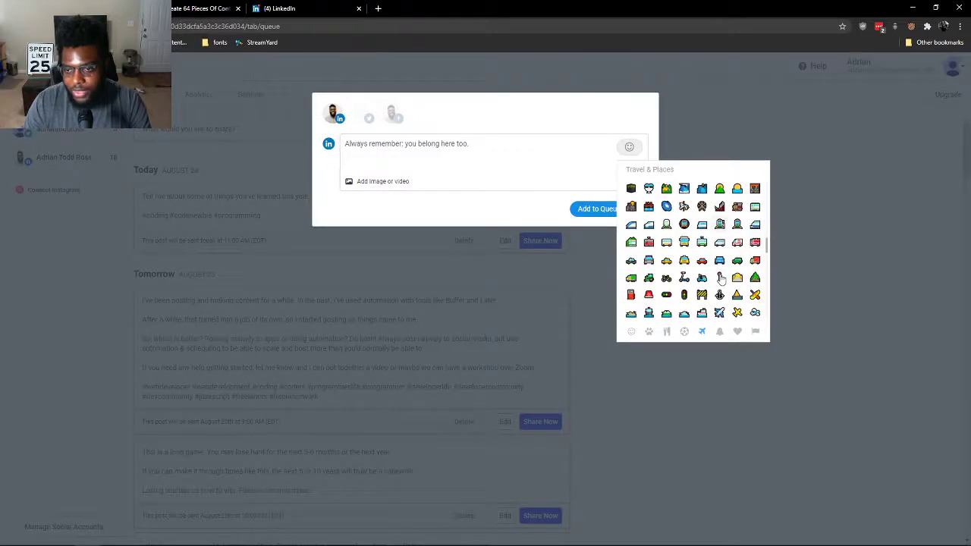
pyautogui.scroll(-5, 720, 280)
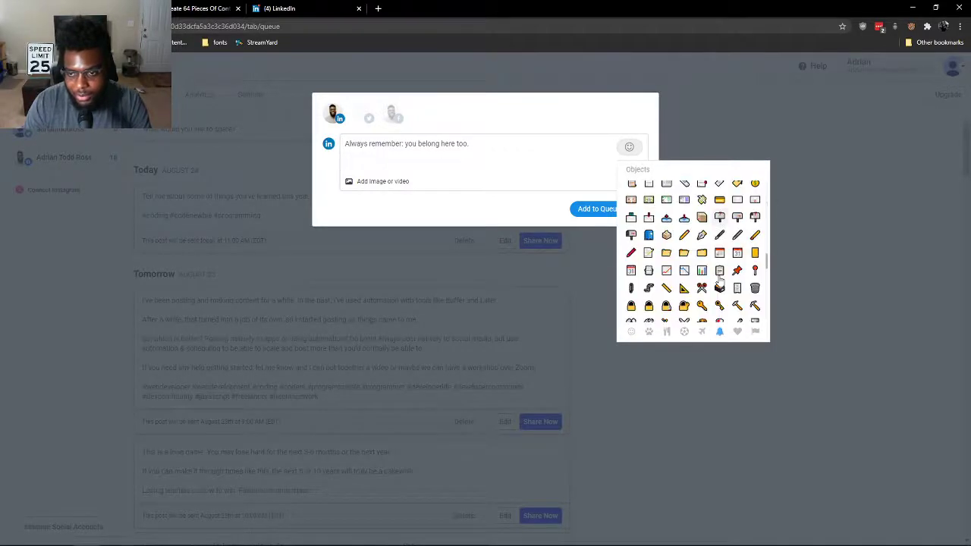
pyautogui.scroll(-1, 721, 282)
pyautogui.click(699, 280)
# - Add the "you belong here too" post to the queue and open a new blank LinkedIn post
pyautogui.moveTo(468, 144); pyautogui.dragTo(407, 143)
pyautogui.click(511, 149)
pyautogui.click(593, 215)
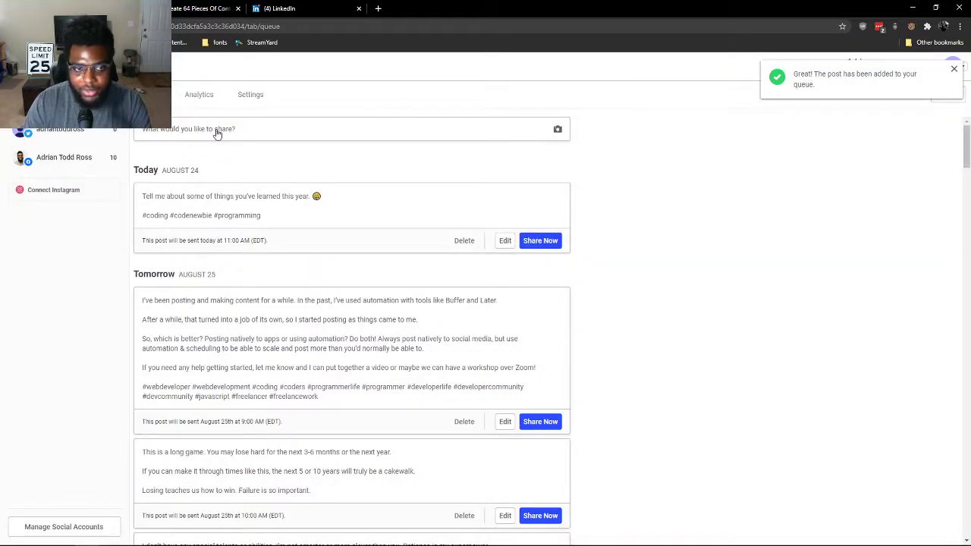
pyautogui.click(217, 132)
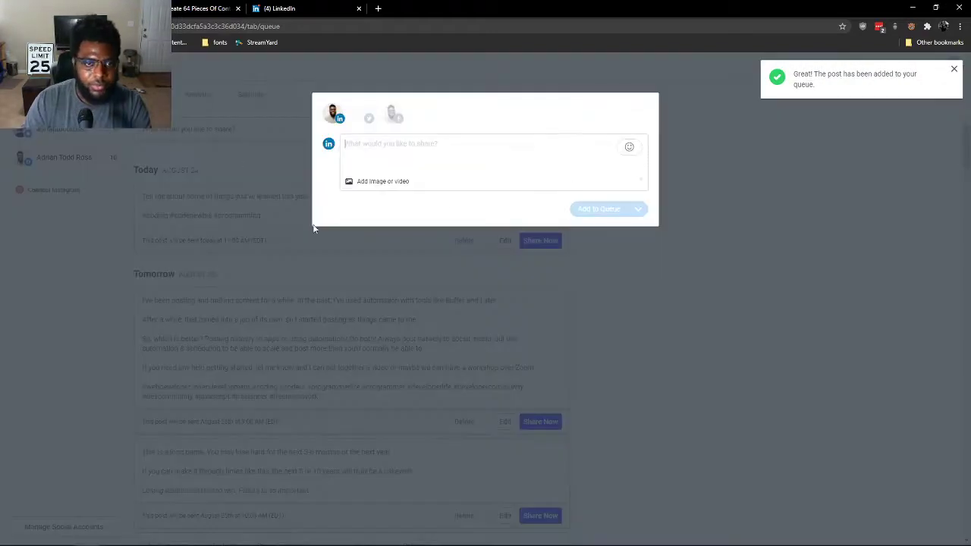
pyautogui.write('L')
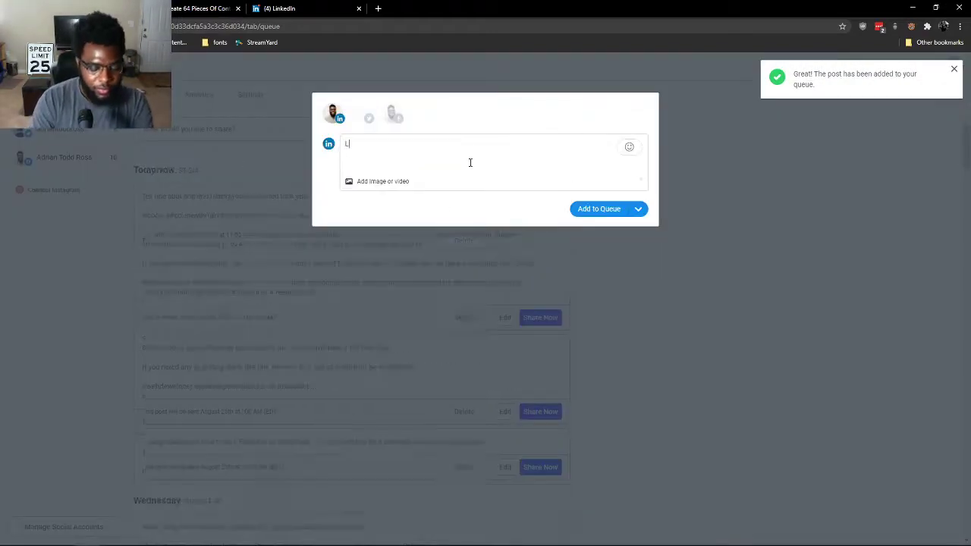
pyautogui.write('earning')
pyautogui.press('BackSpace')
pyautogui.press('BackSpace')
pyautogui.press('BackSpace')
pyautogui.press('BackSpace')
pyautogui.press('BackSpace')
pyautogui.press('BackSpace')
pyautogui.press('BackSpace')
pyautogui.press('BackSpace')
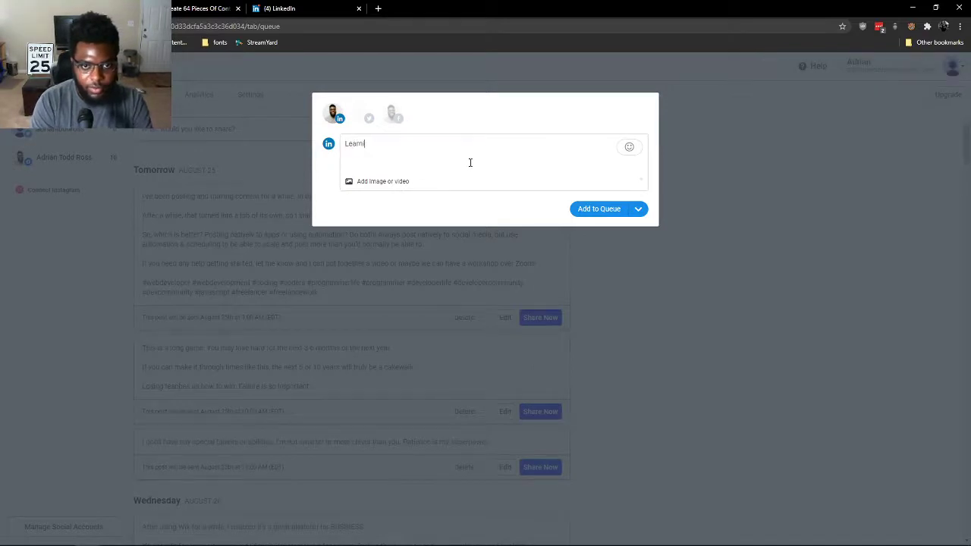
pyautogui.write("We're lifelong learners")
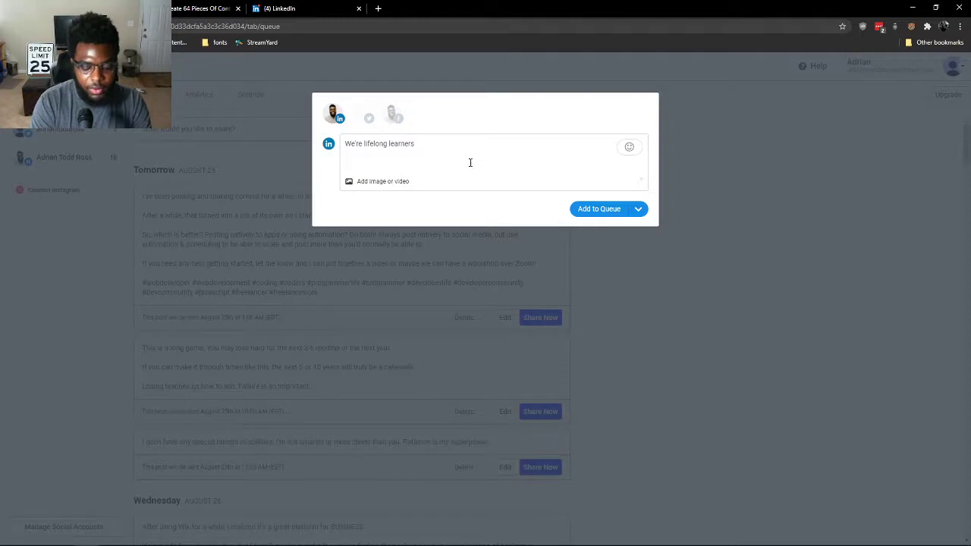
pyautogui.hotkey('ctrl', 'a')
pyautogui.press('BackSpace')
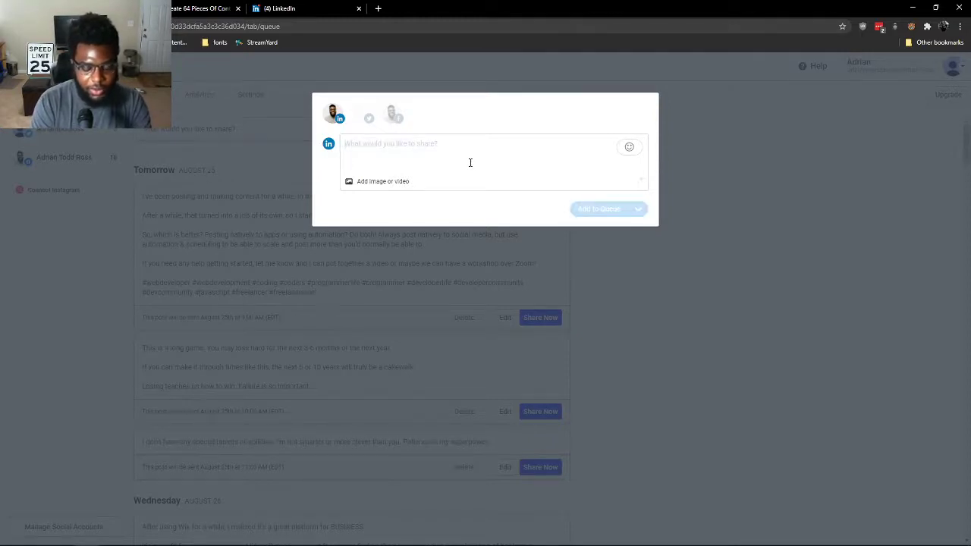
pyautogui.write("I'm")
pyautogui.press('BackSpace')
pyautogui.press('BackSpace')
pyautogui.press('BackSpace')
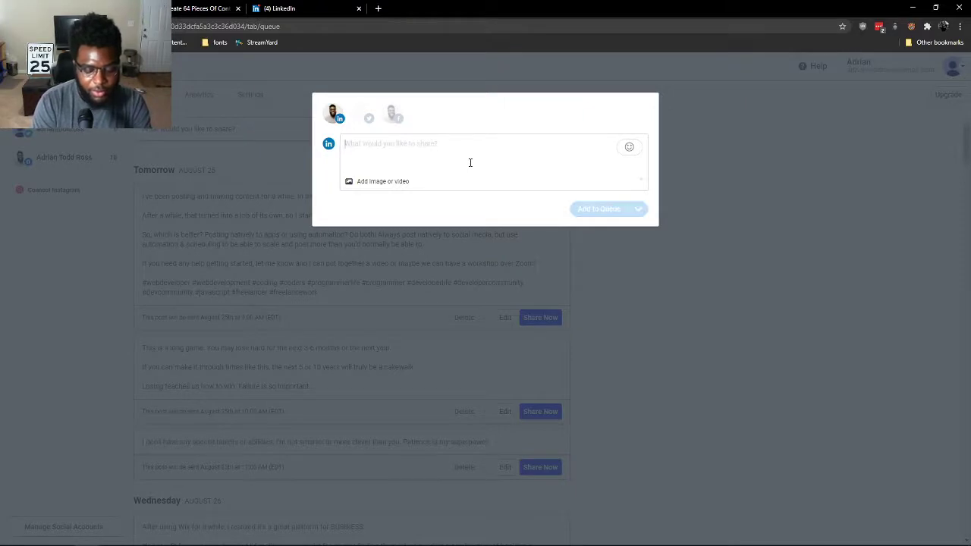
pyautogui.write("There's always things we need to unlearn.")
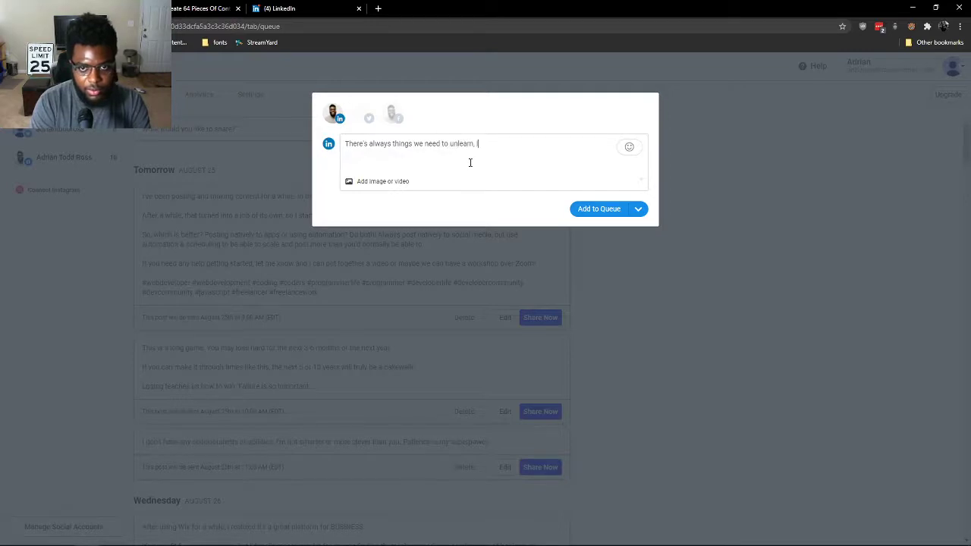
pyautogui.write(' and relearn')
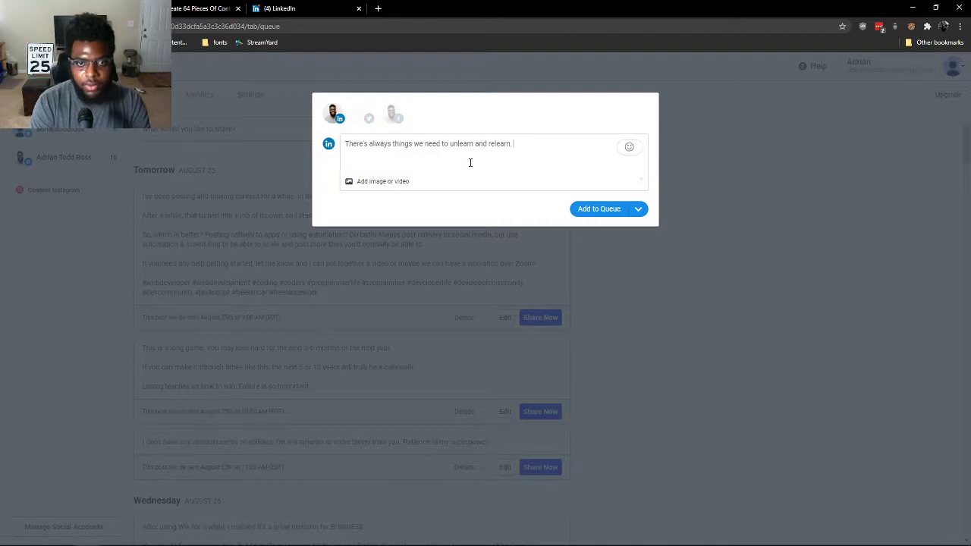
pyautogui.write('. As you learn new things')
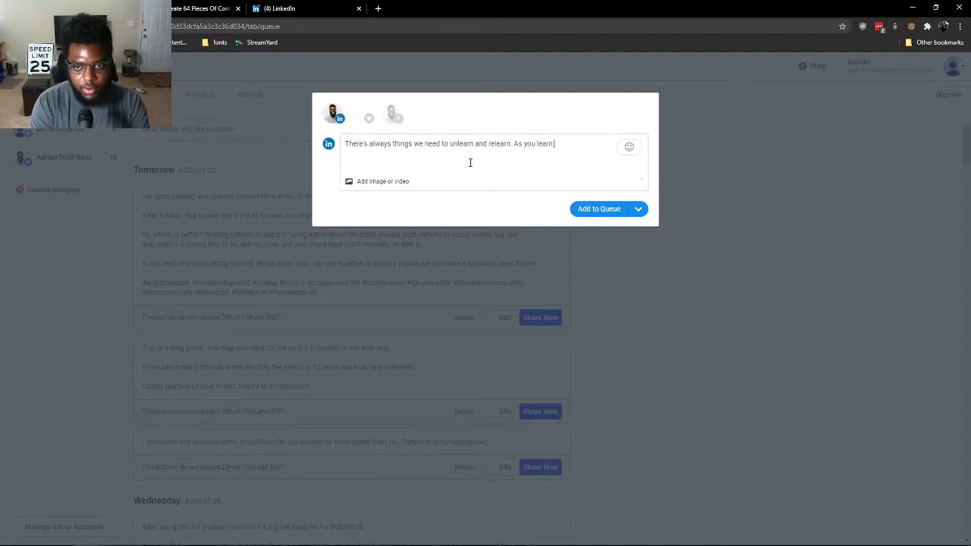
pyautogui.press('BackSpace')
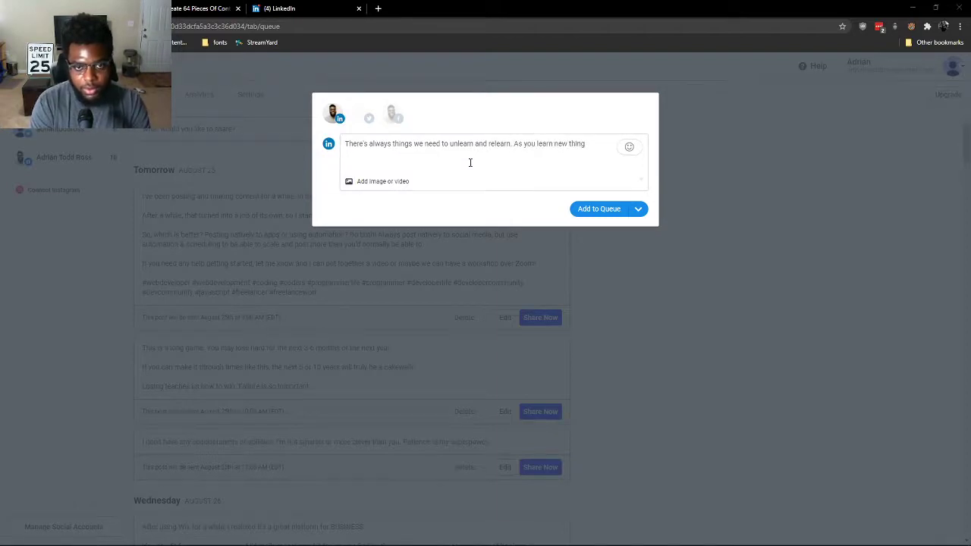
pyautogui.press('super')
pyautogui.press('super+a')
pyautogui.doubleClick(482, 144)
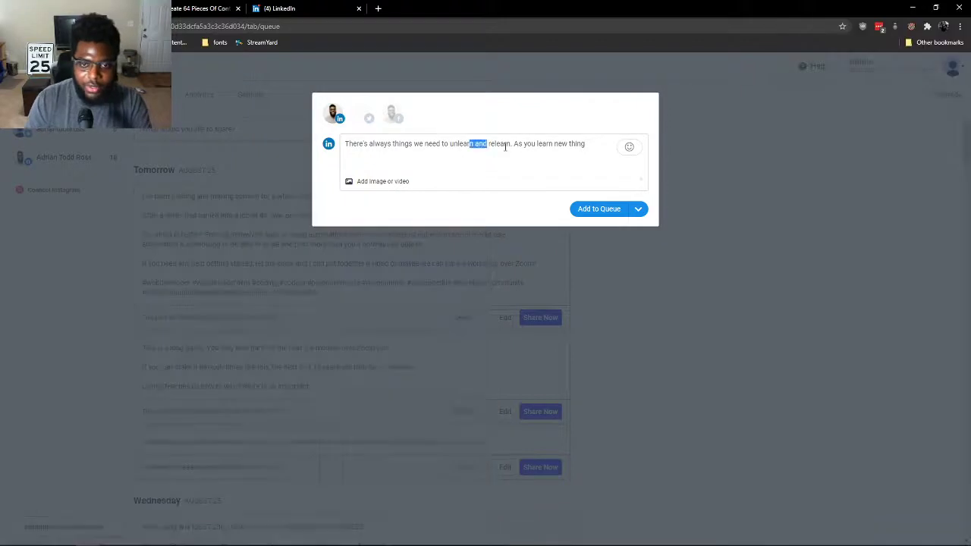
# - Write the post "Happiness is always the #1 priority. If you're happy, you've already won more than you'll ever know." and add it to the queue
pyautogui.tripleClick(574, 143)
pyautogui.write('Happiness is')
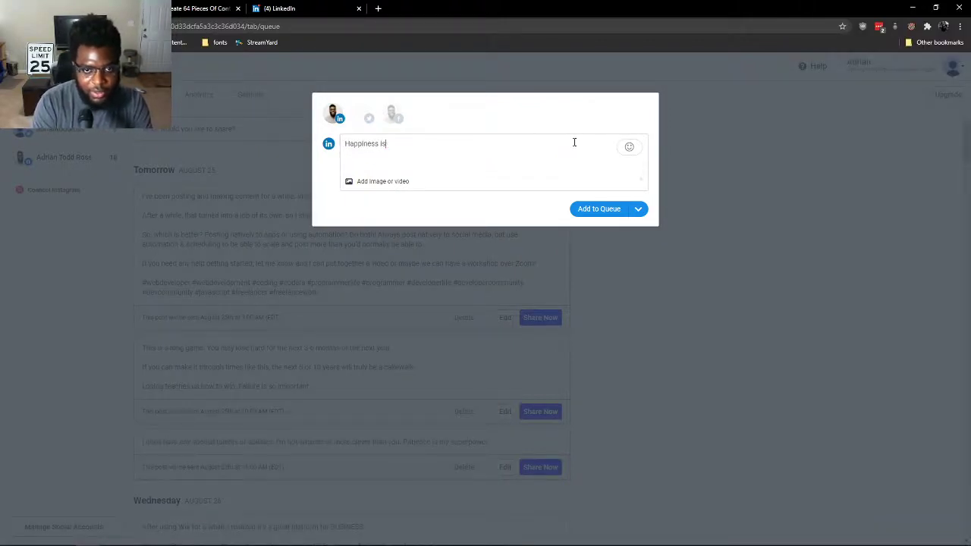
pyautogui.write(' always')
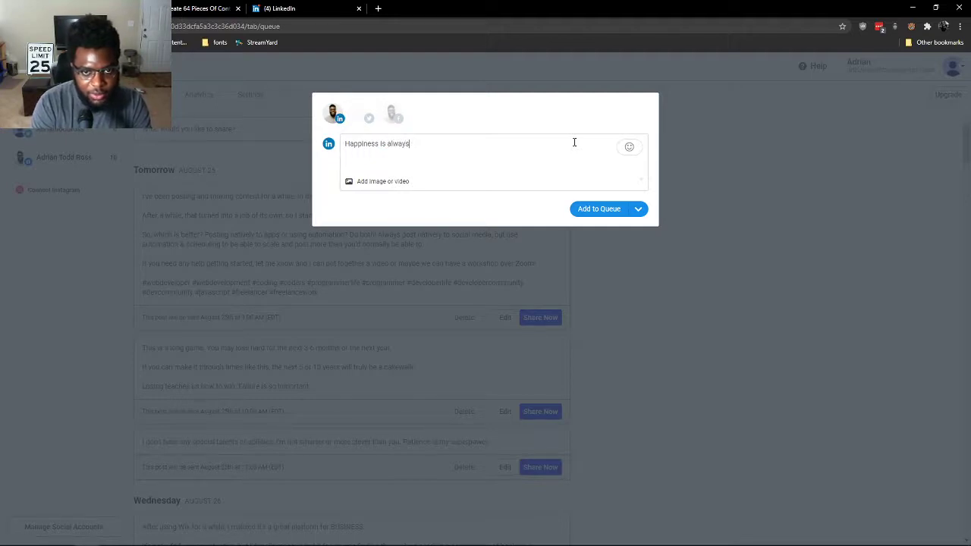
pyautogui.write(' the #1 priority. If you')
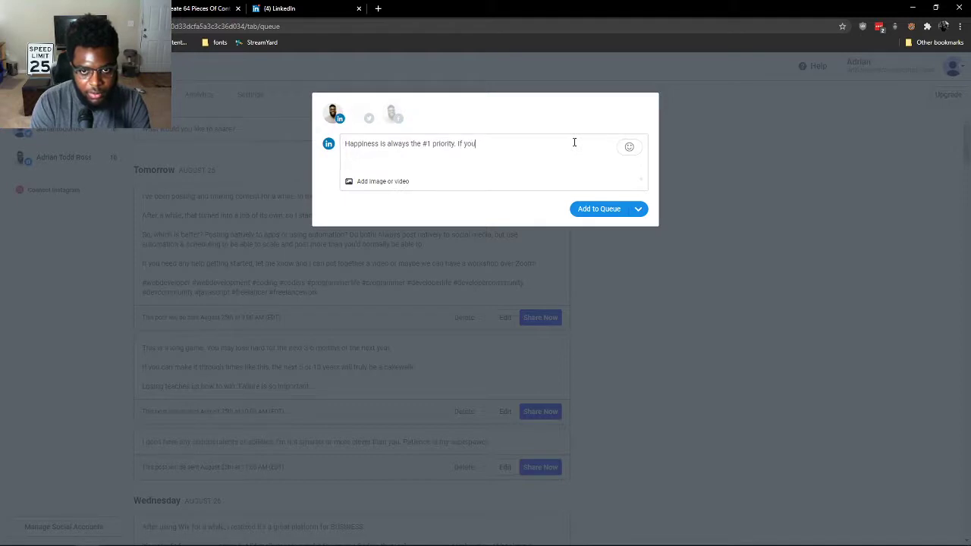
pyautogui.write("'re happy, you")
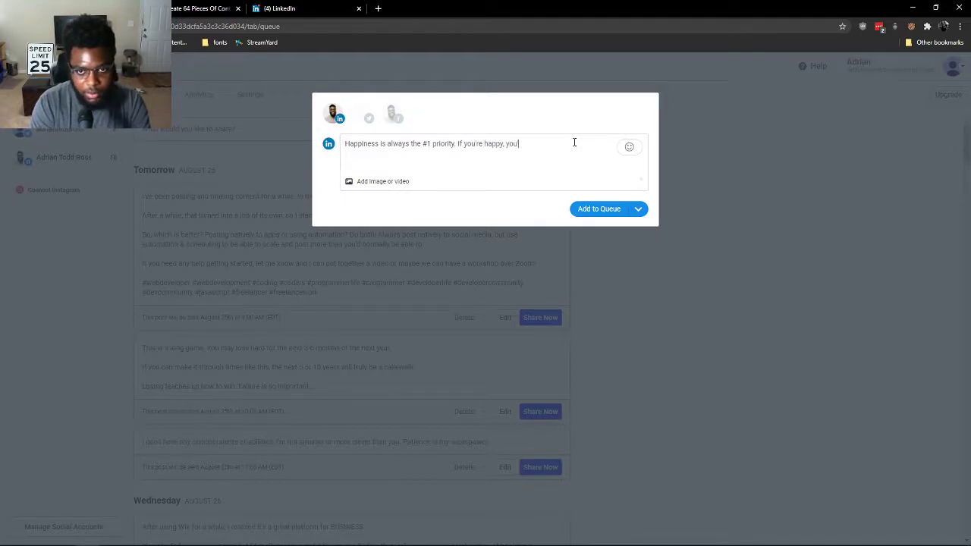
pyautogui.write("'ve already won more than you'll ever know.")
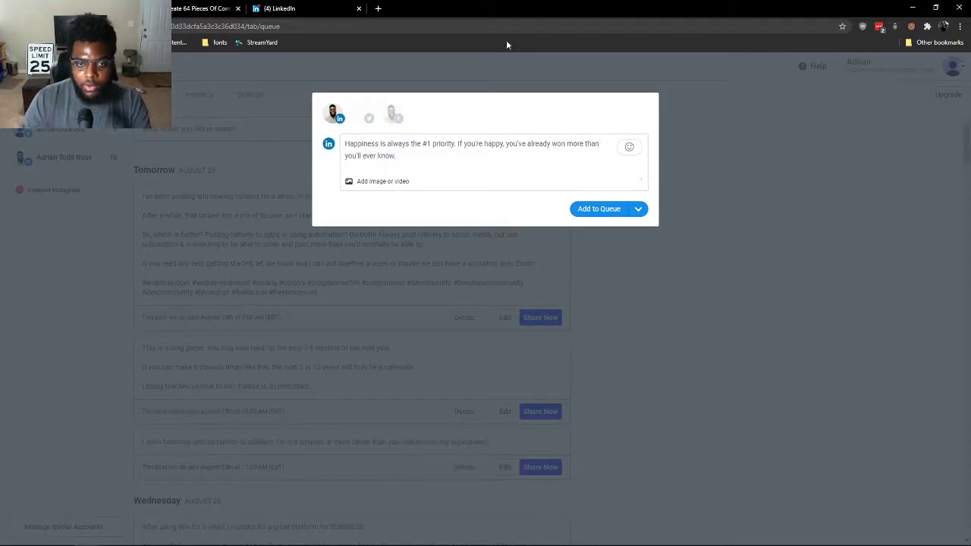
pyautogui.click(603, 212)
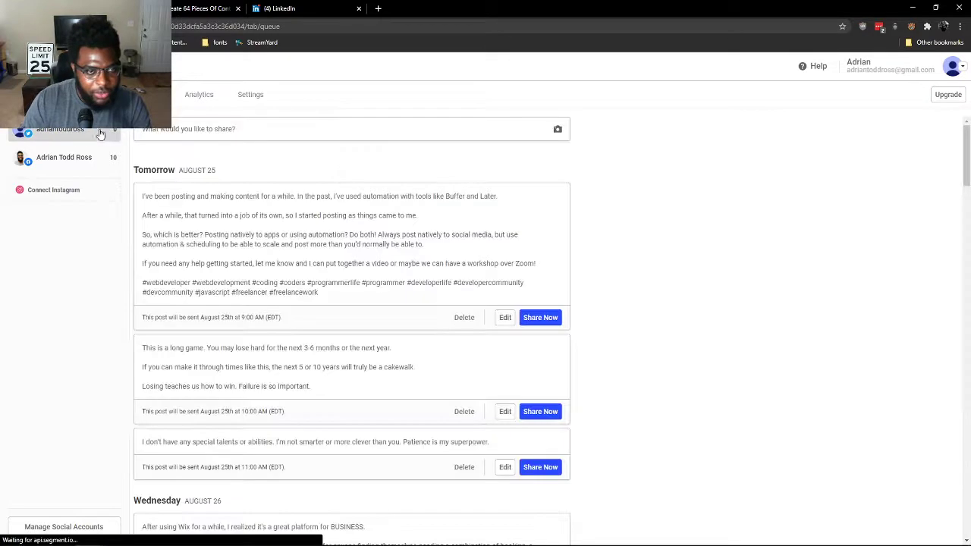
# - Start a new LinkedIn post with the text "Hard work pays off, but it's how we get there that matters."
pyautogui.click(182, 135)
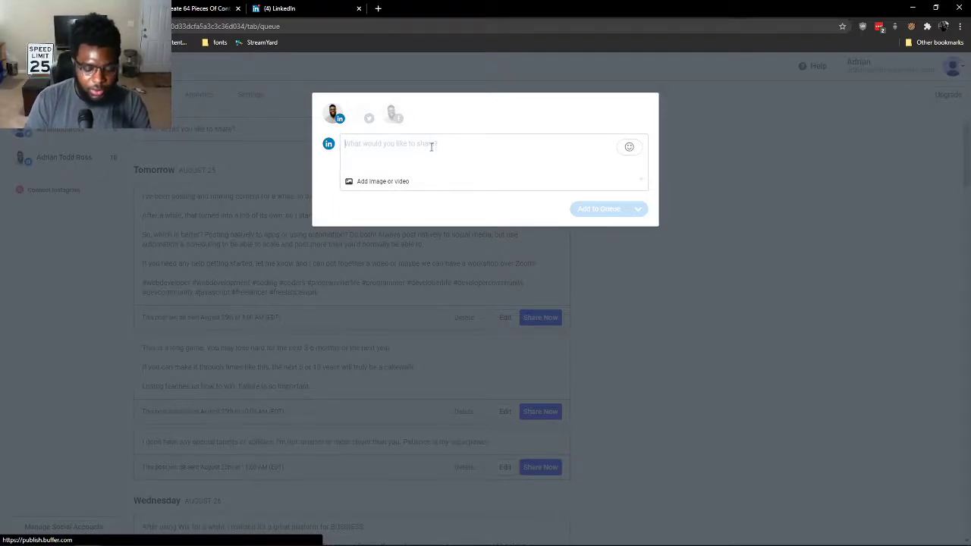
pyautogui.write('Ha')
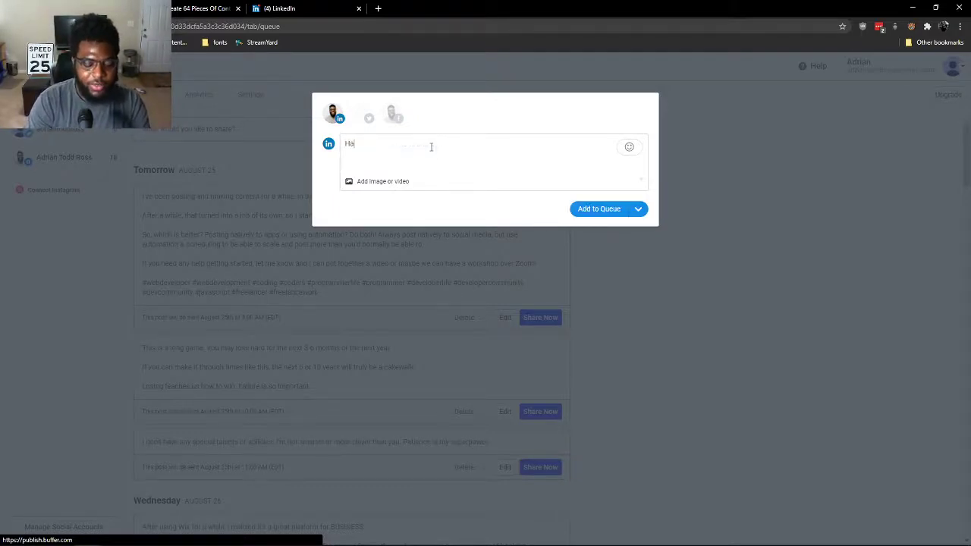
pyautogui.write('rd work pay')
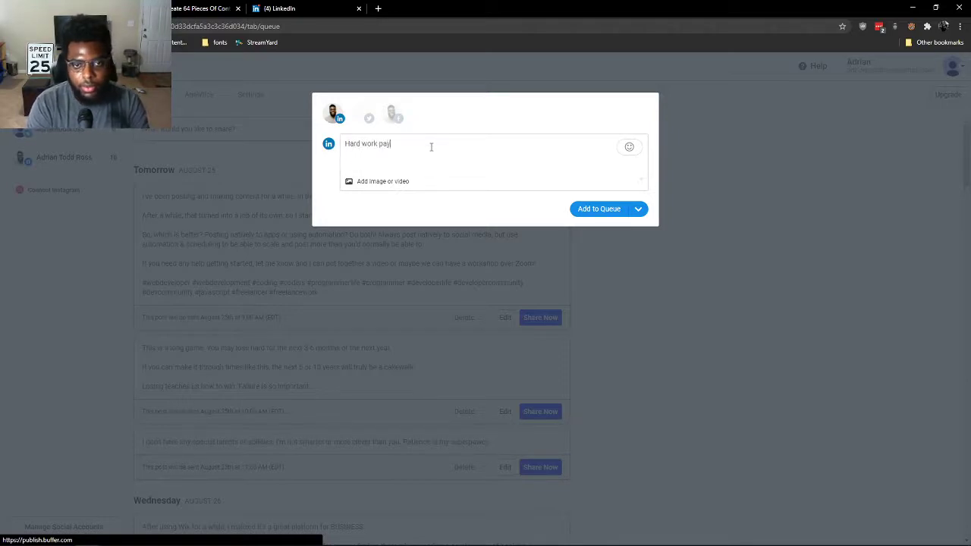
pyautogui.write('s off, but')
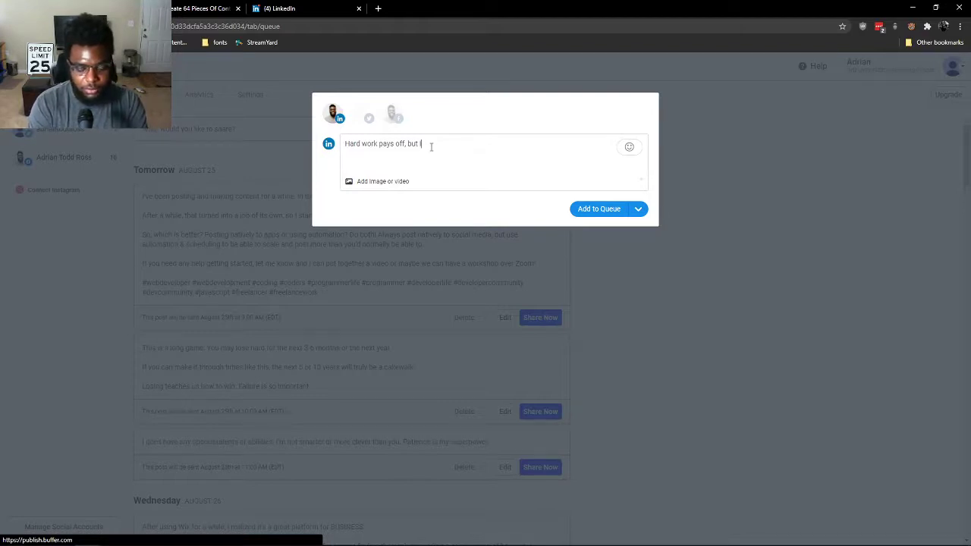
pyautogui.write("t's how we")
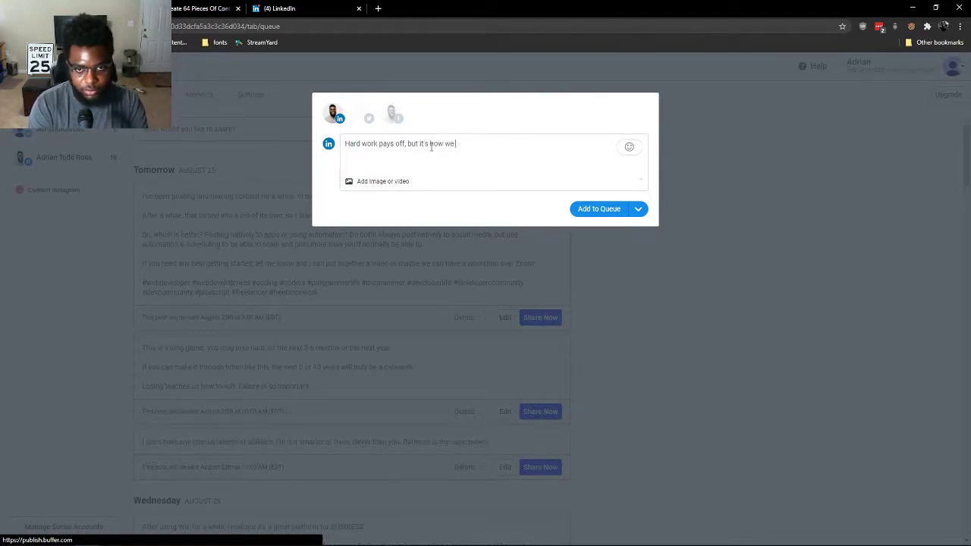
pyautogui.write(' get there that ma')
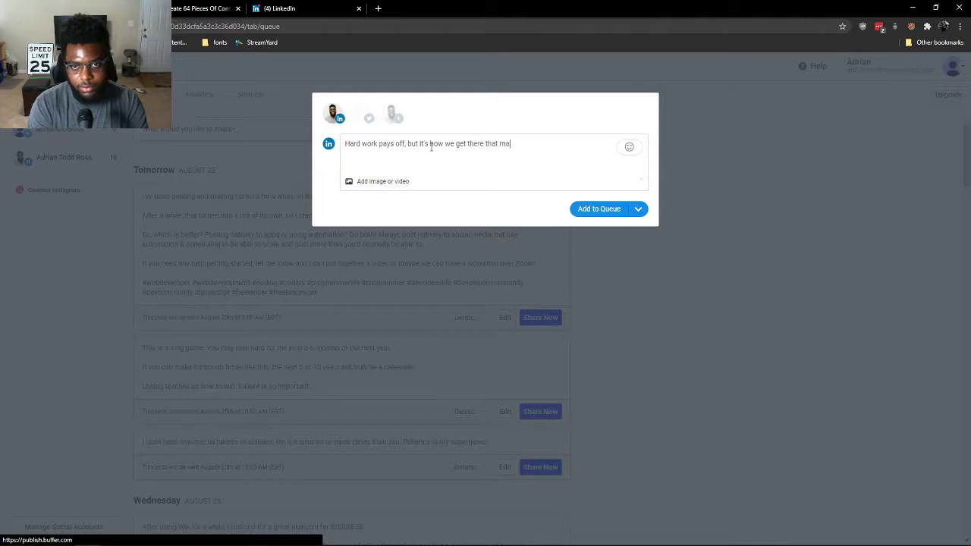
pyautogui.write('tters. Und')
pyautogui.press('BackSpace')
pyautogui.press('BackSpace')
pyautogui.press('BackSpace')
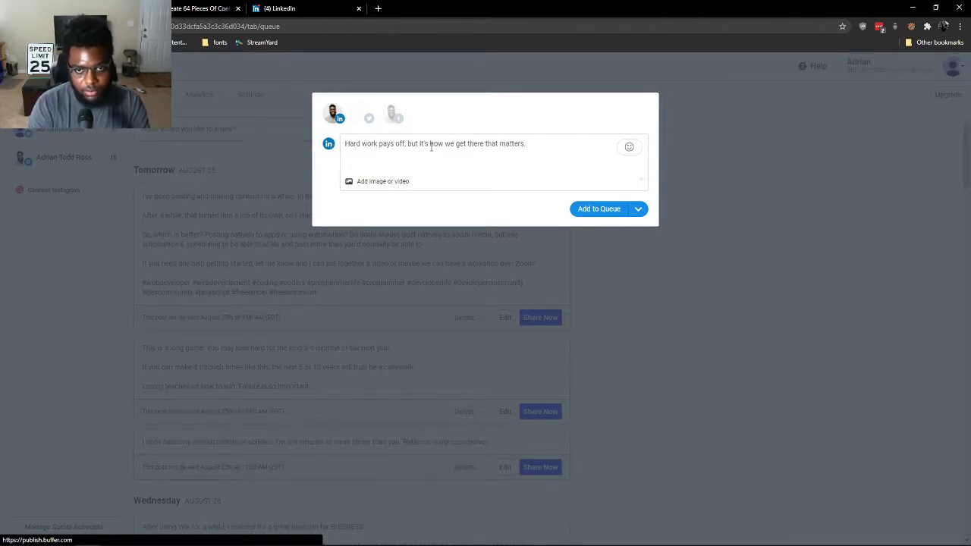
pyautogui.write('Take care')
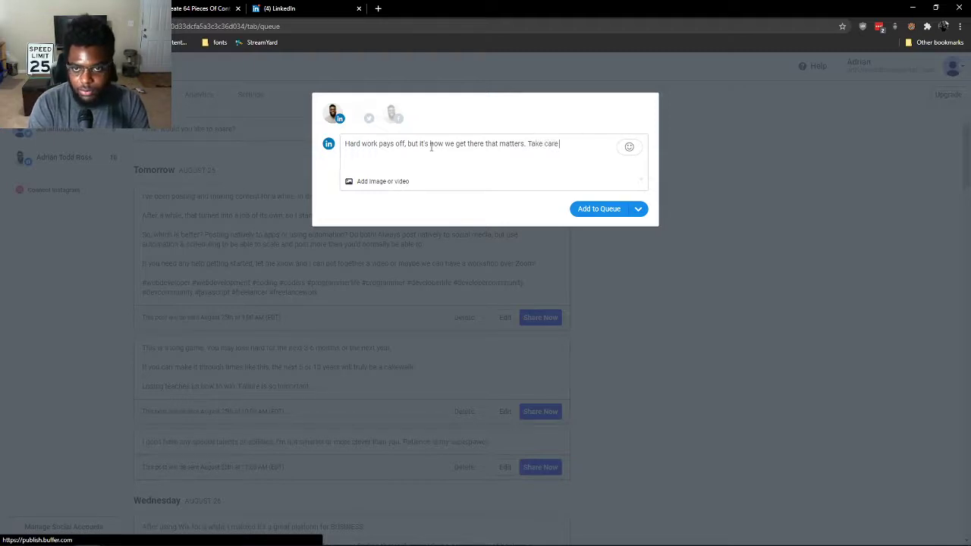
pyautogui.write(' of yourself.')
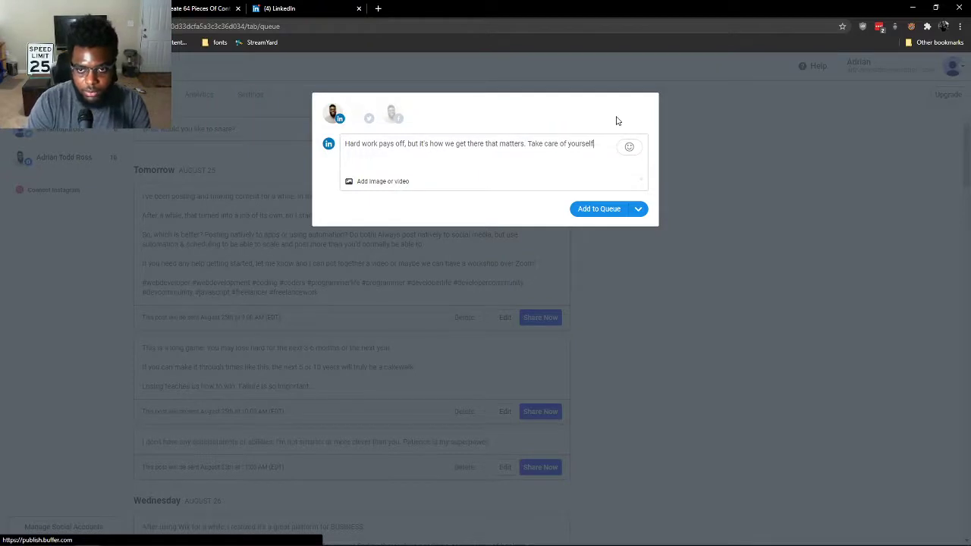
pyautogui.press('BackSpace')
pyautogui.press('BackSpace')
pyautogui.press('BackSpace')
pyautogui.press('BackSpace')
pyautogui.press('BackSpace')
pyautogui.press('BackSpace')
pyautogui.press('BackSpace')
pyautogui.press('BackSpace')
pyautogui.press('BackSpace')
pyautogui.press('BackSpace')
pyautogui.press('BackSpace')
pyautogui.press('BackSpace')
pyautogui.press('BackSpace')
pyautogui.press('BackSpace')
pyautogui.press('BackSpace')
pyautogui.press('BackSpace')
pyautogui.press('BackSpace')
pyautogui.press('BackSpace')
pyautogui.press('BackSpace')
pyautogui.press('BackSpace')
pyautogui.press('BackSpace')
pyautogui.press('BackSpace')
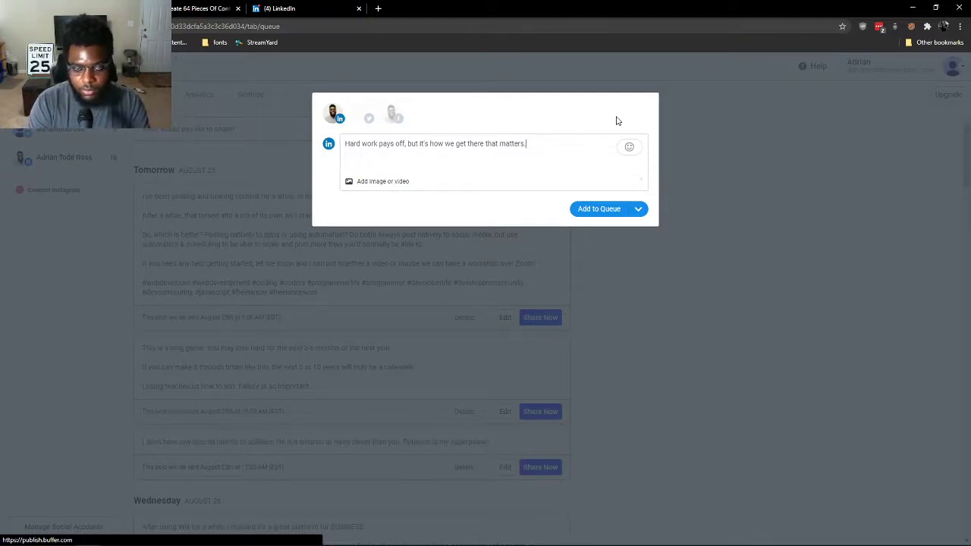
# - Add the "Hard work pays off" post to the queue and shuffle the LinkedIn queue into a random order
pyautogui.click(612, 211)
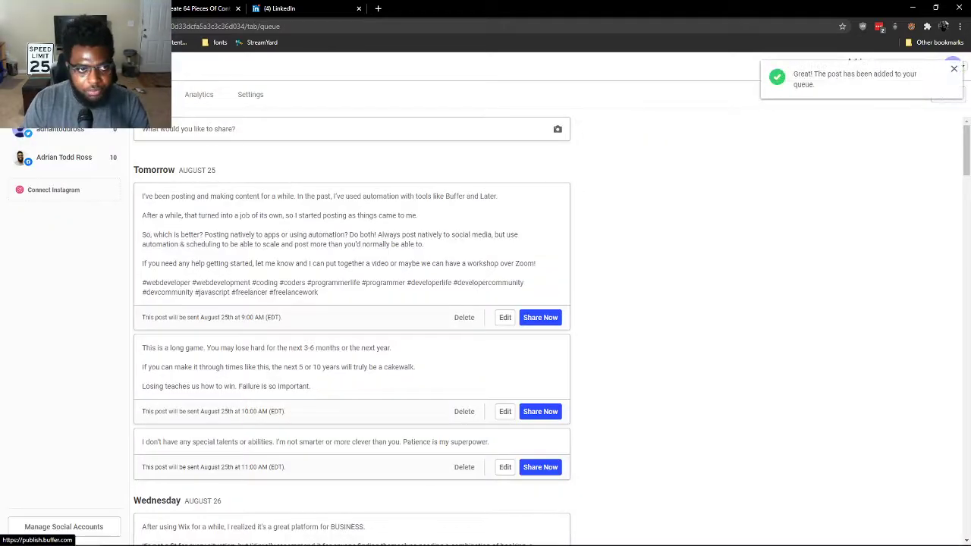
pyautogui.click(250, 96)
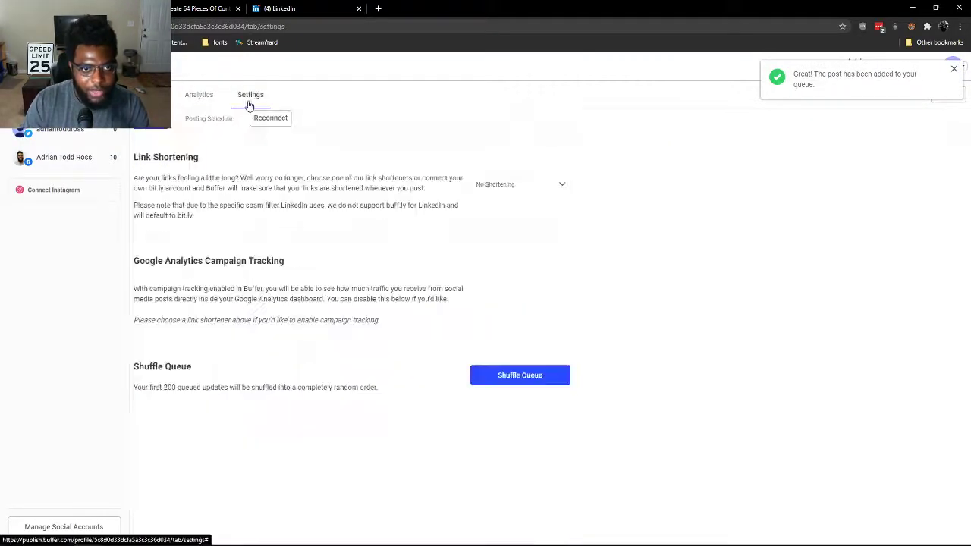
pyautogui.click(500, 377)
pyautogui.click(528, 335)
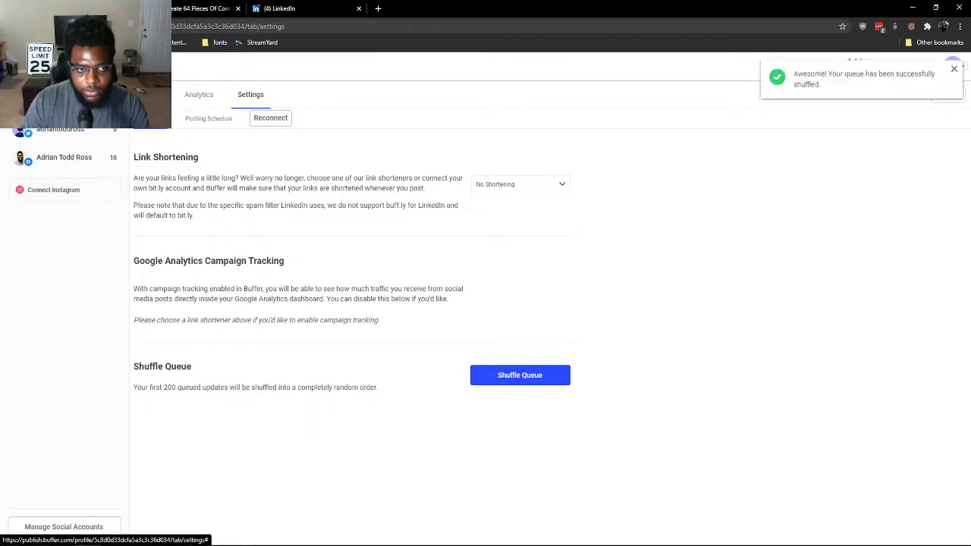
# - Return to the LinkedIn queue and review the shuffled order of the scheduled posts
pyautogui.click(152, 94)
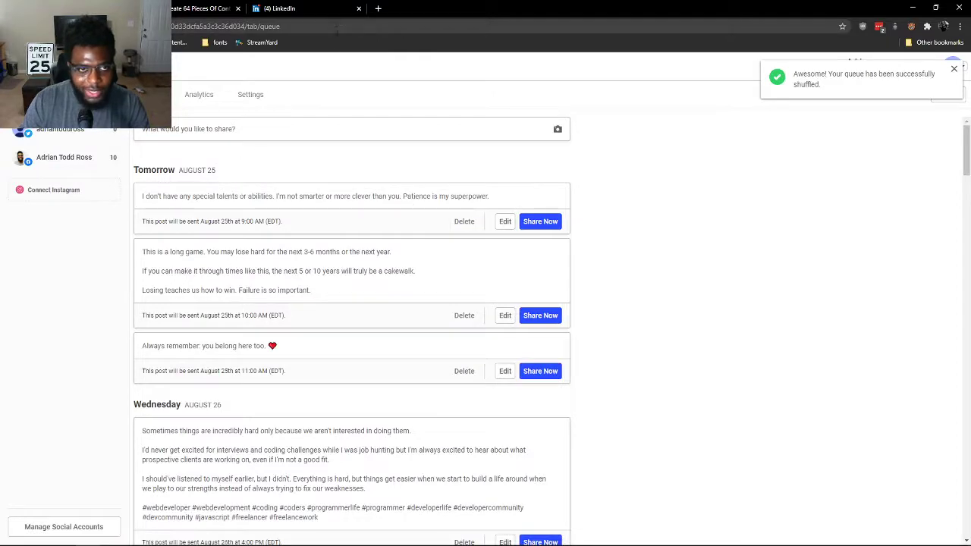
pyautogui.scroll(-3, 332, 245)
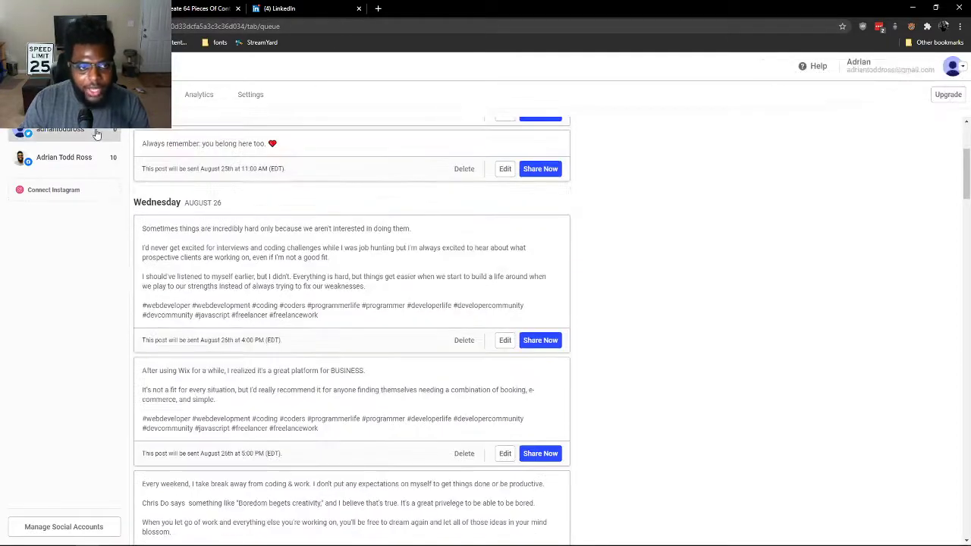
pyautogui.scroll(-5, 338, 247)
pyautogui.scroll(8, 355, 267)
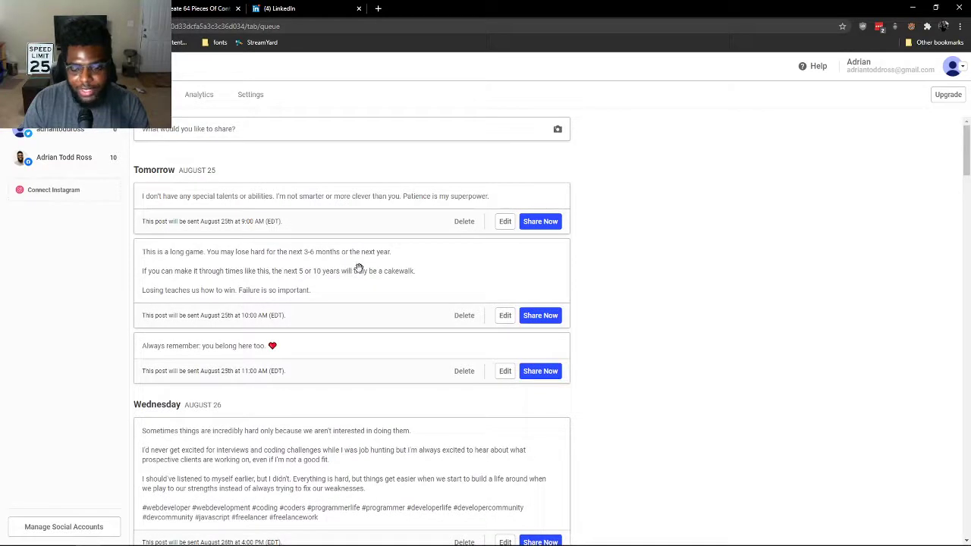